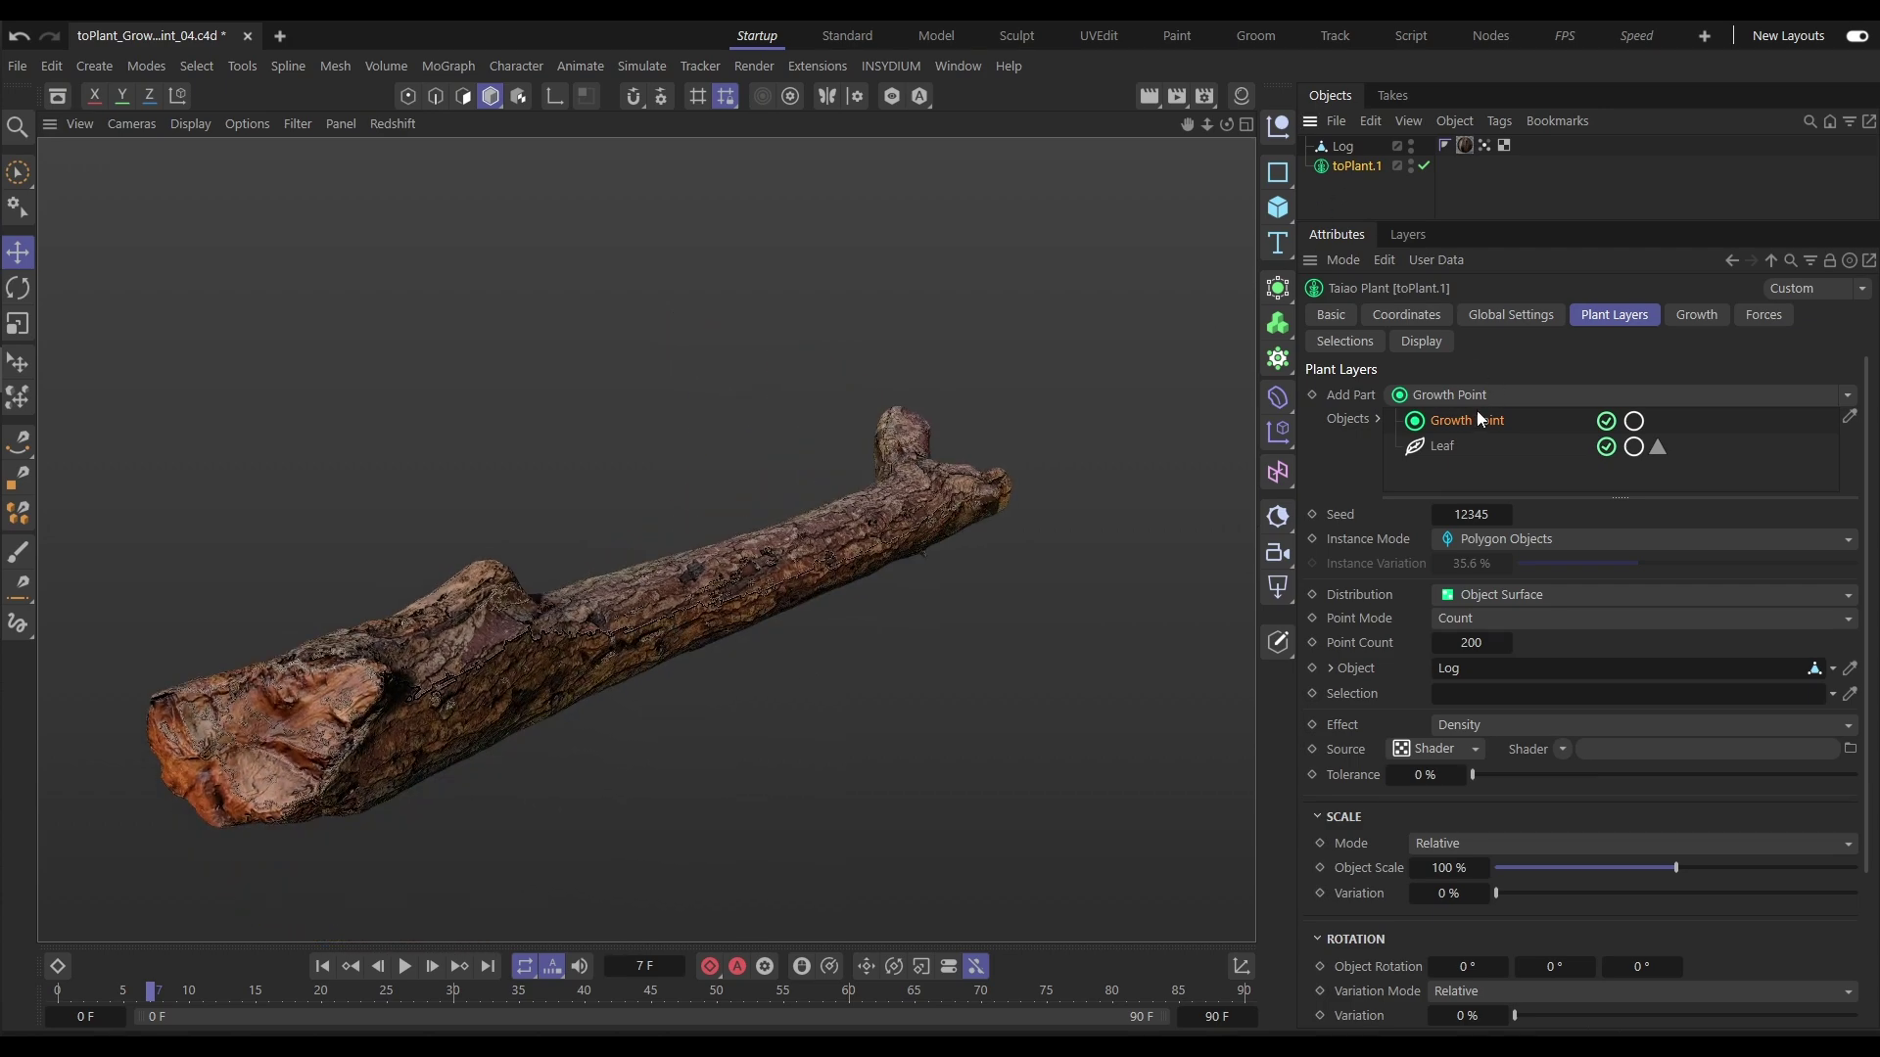
Grow Leaf from the Growth Point layer as Multi Instances, 19.7% variation, Point Count 1000.
drag(1456, 450, 1461, 419)
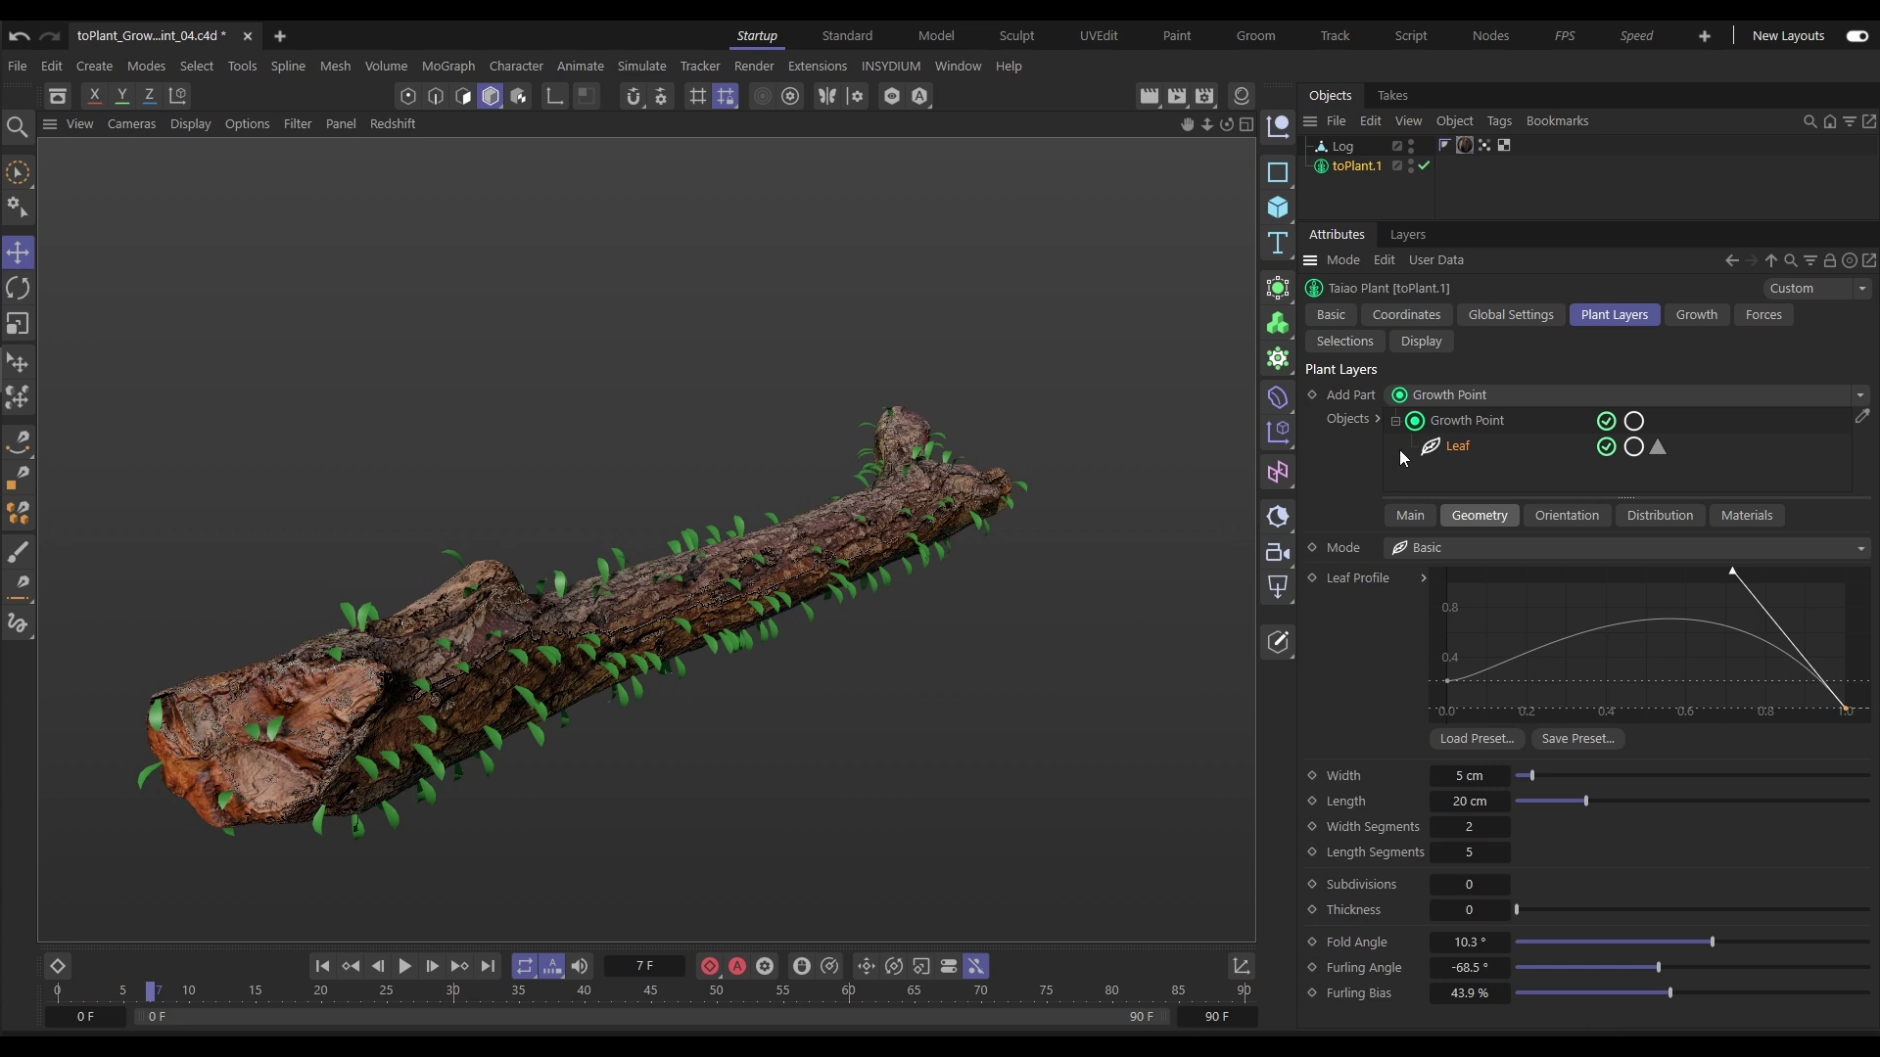
click(1456, 423)
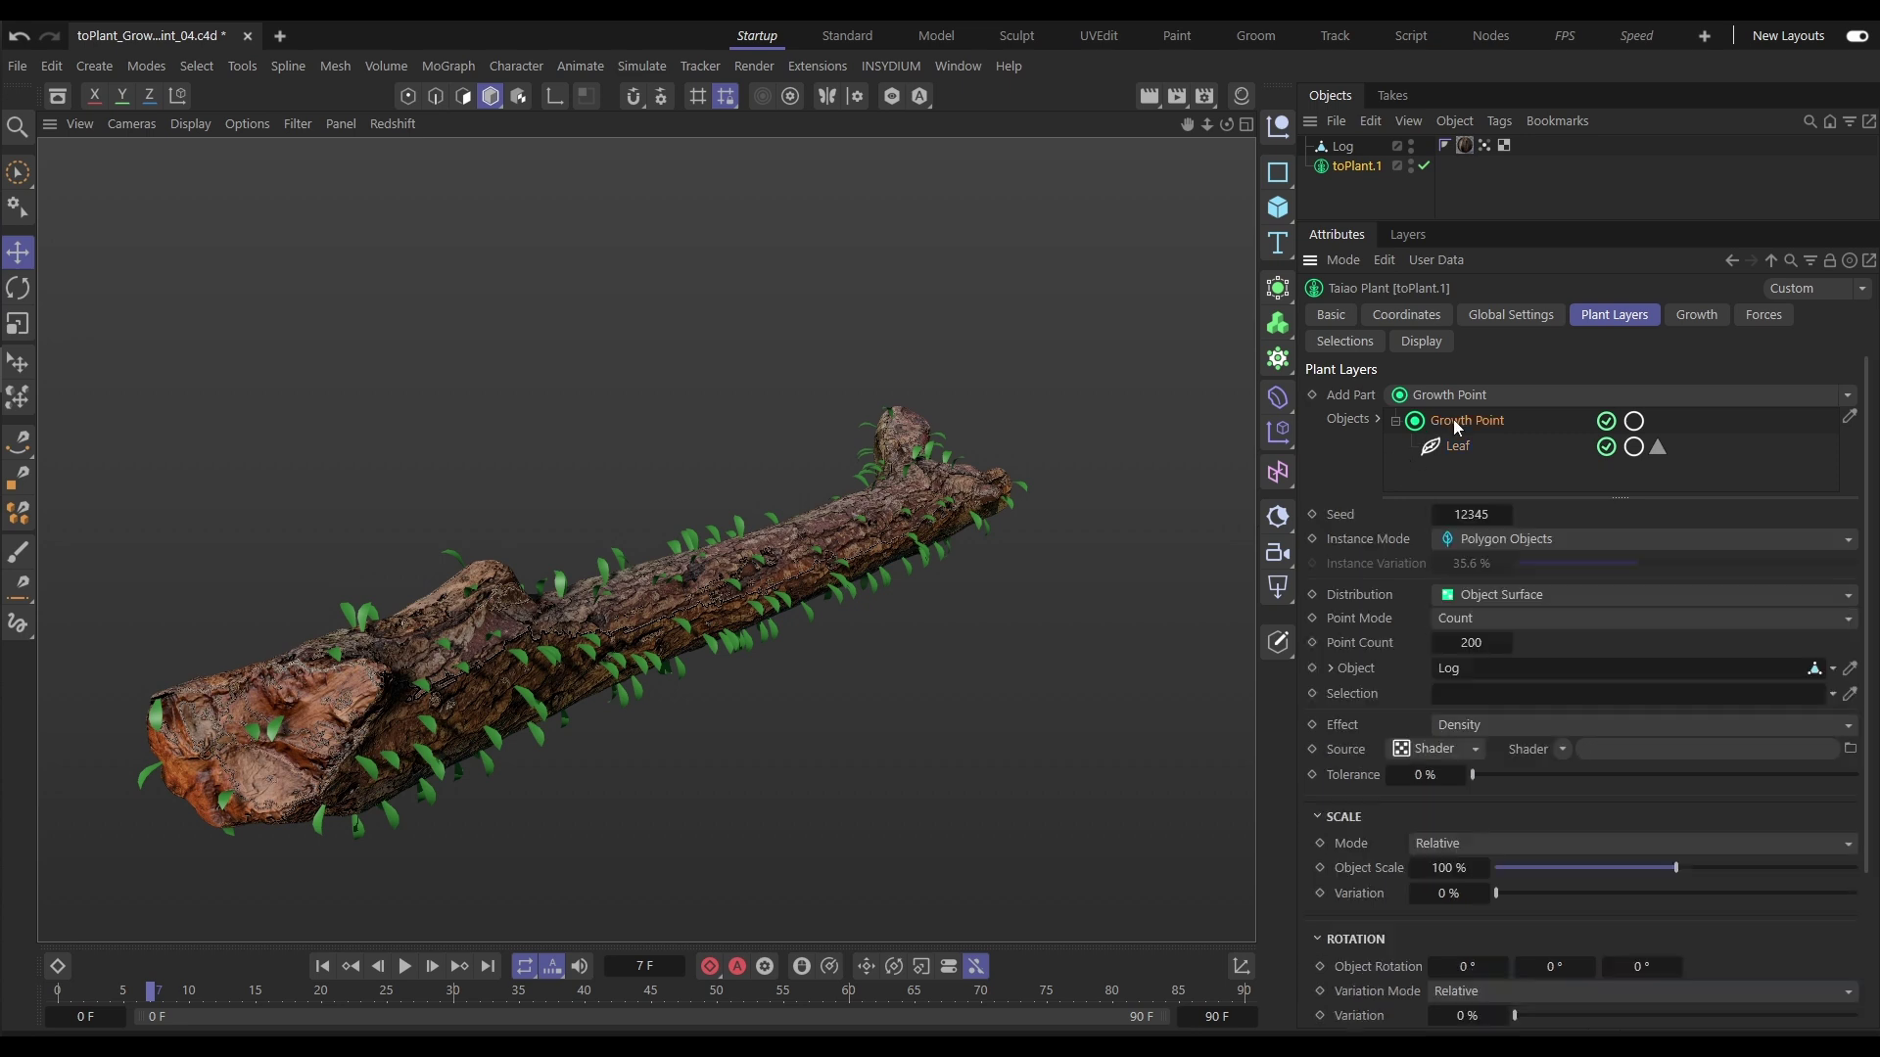
click(1502, 541)
click(1497, 613)
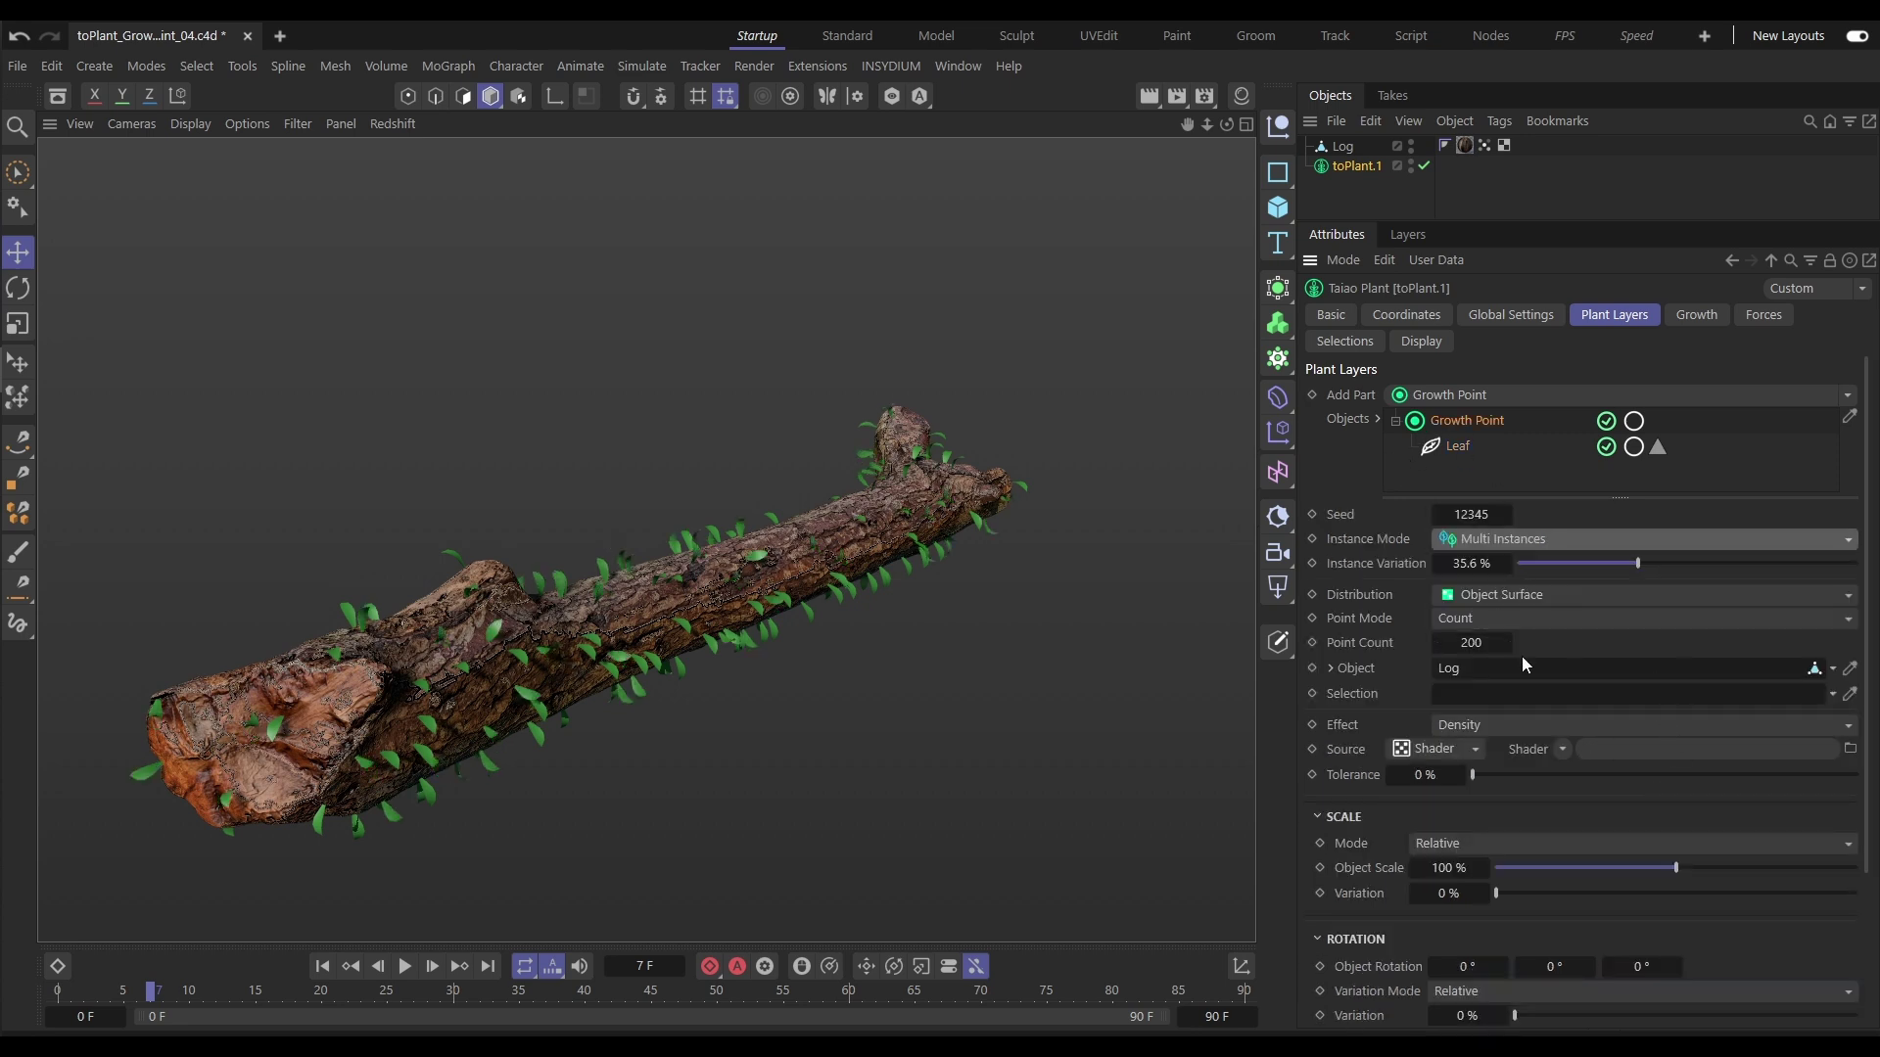
drag(1636, 564, 1583, 565)
double_click(1471, 643)
text(1000)
key(Return)
mouse_move(652, 627)
alt+mouse_down()
mouse_move(544, 555)
mouse_move(627, 632)
alt+mouse_up()
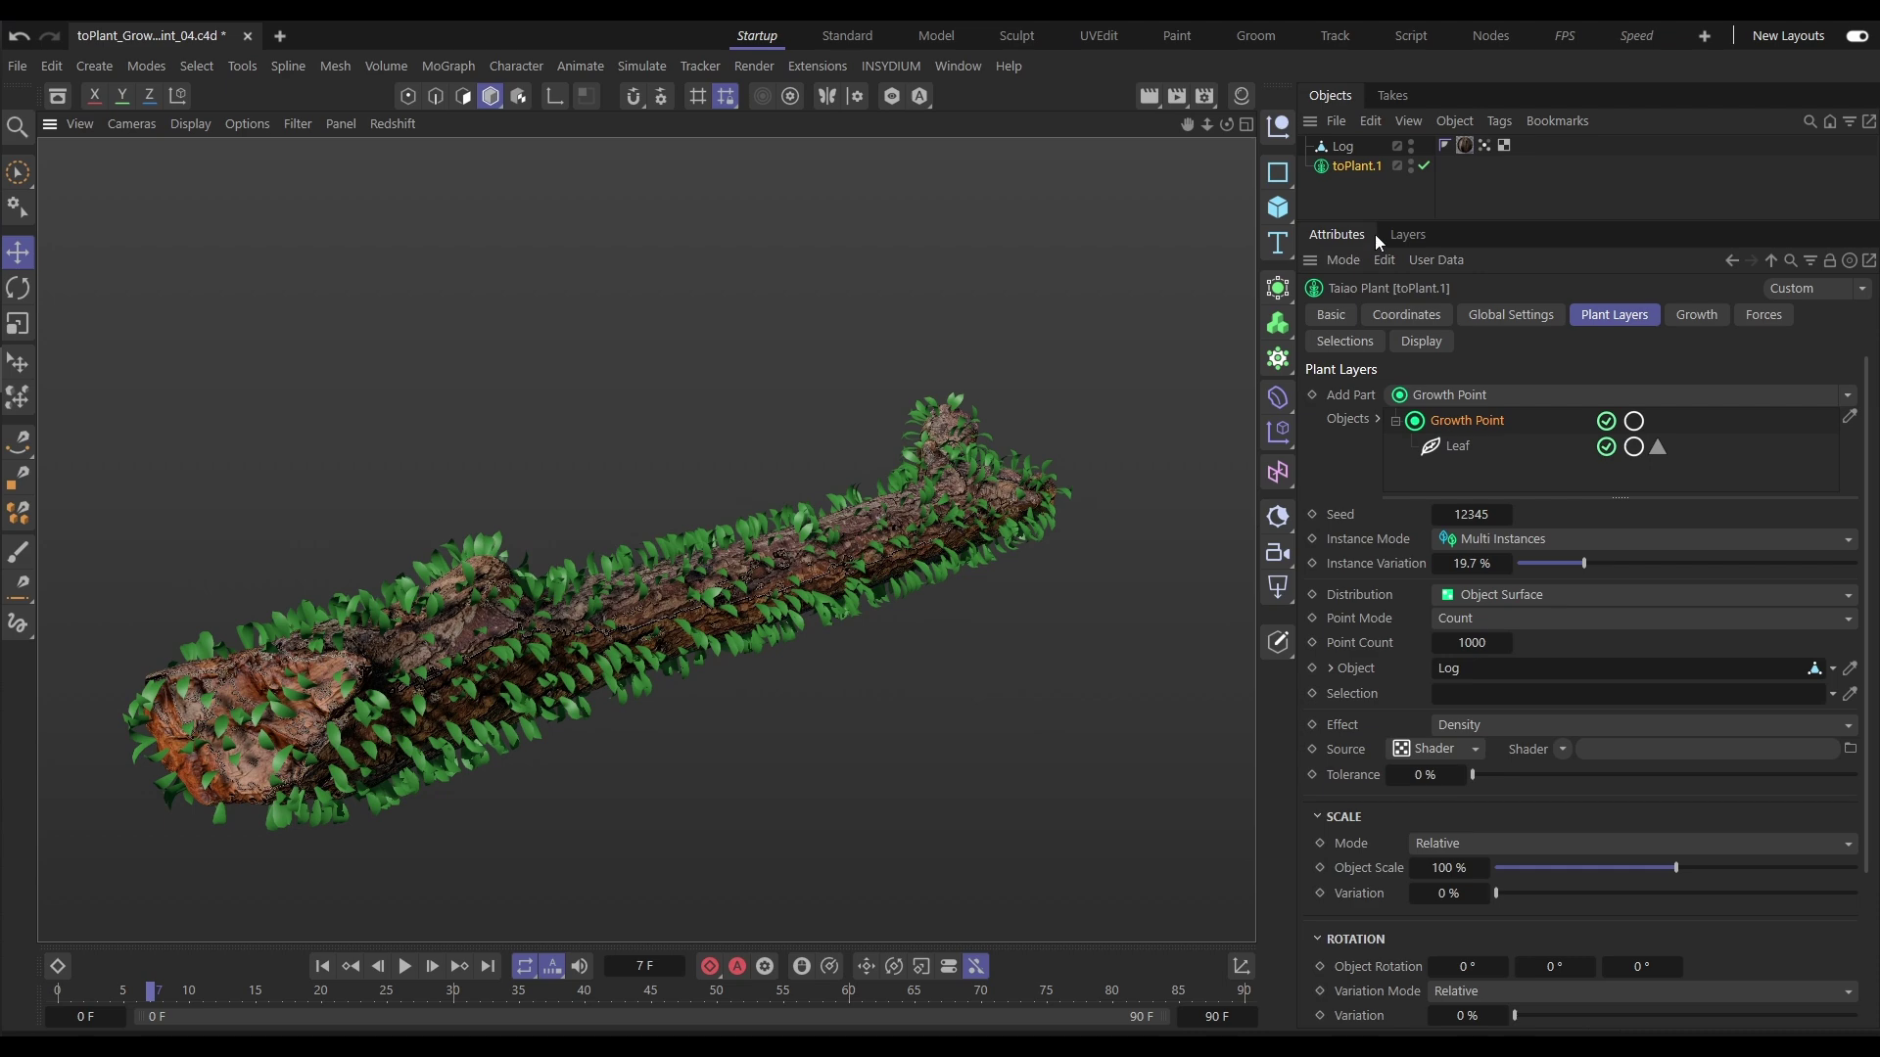
Select the Log and display its Vertex Map tag weights.
click(1345, 149)
click(1483, 146)
alt+drag(803, 633, 768, 586)
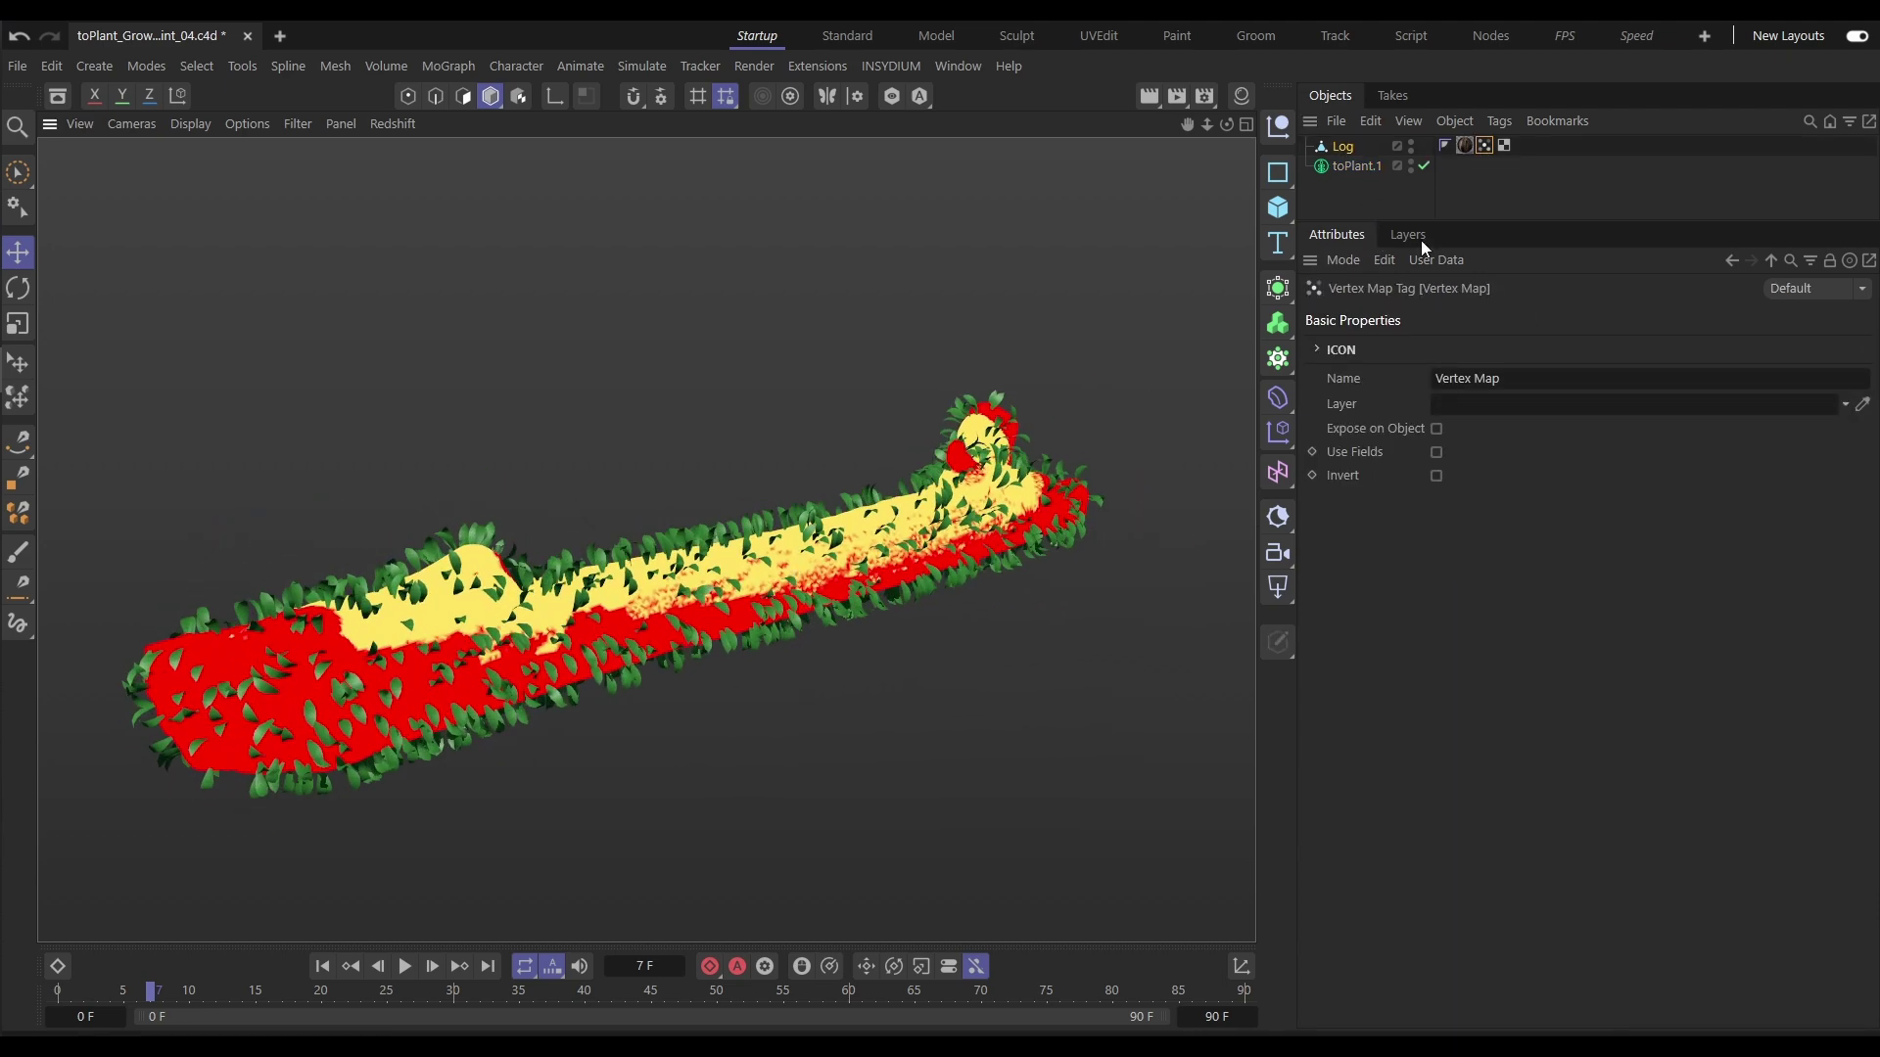
Use the log's Vertex Map tag as the leaves' growth Selection.
click(1367, 168)
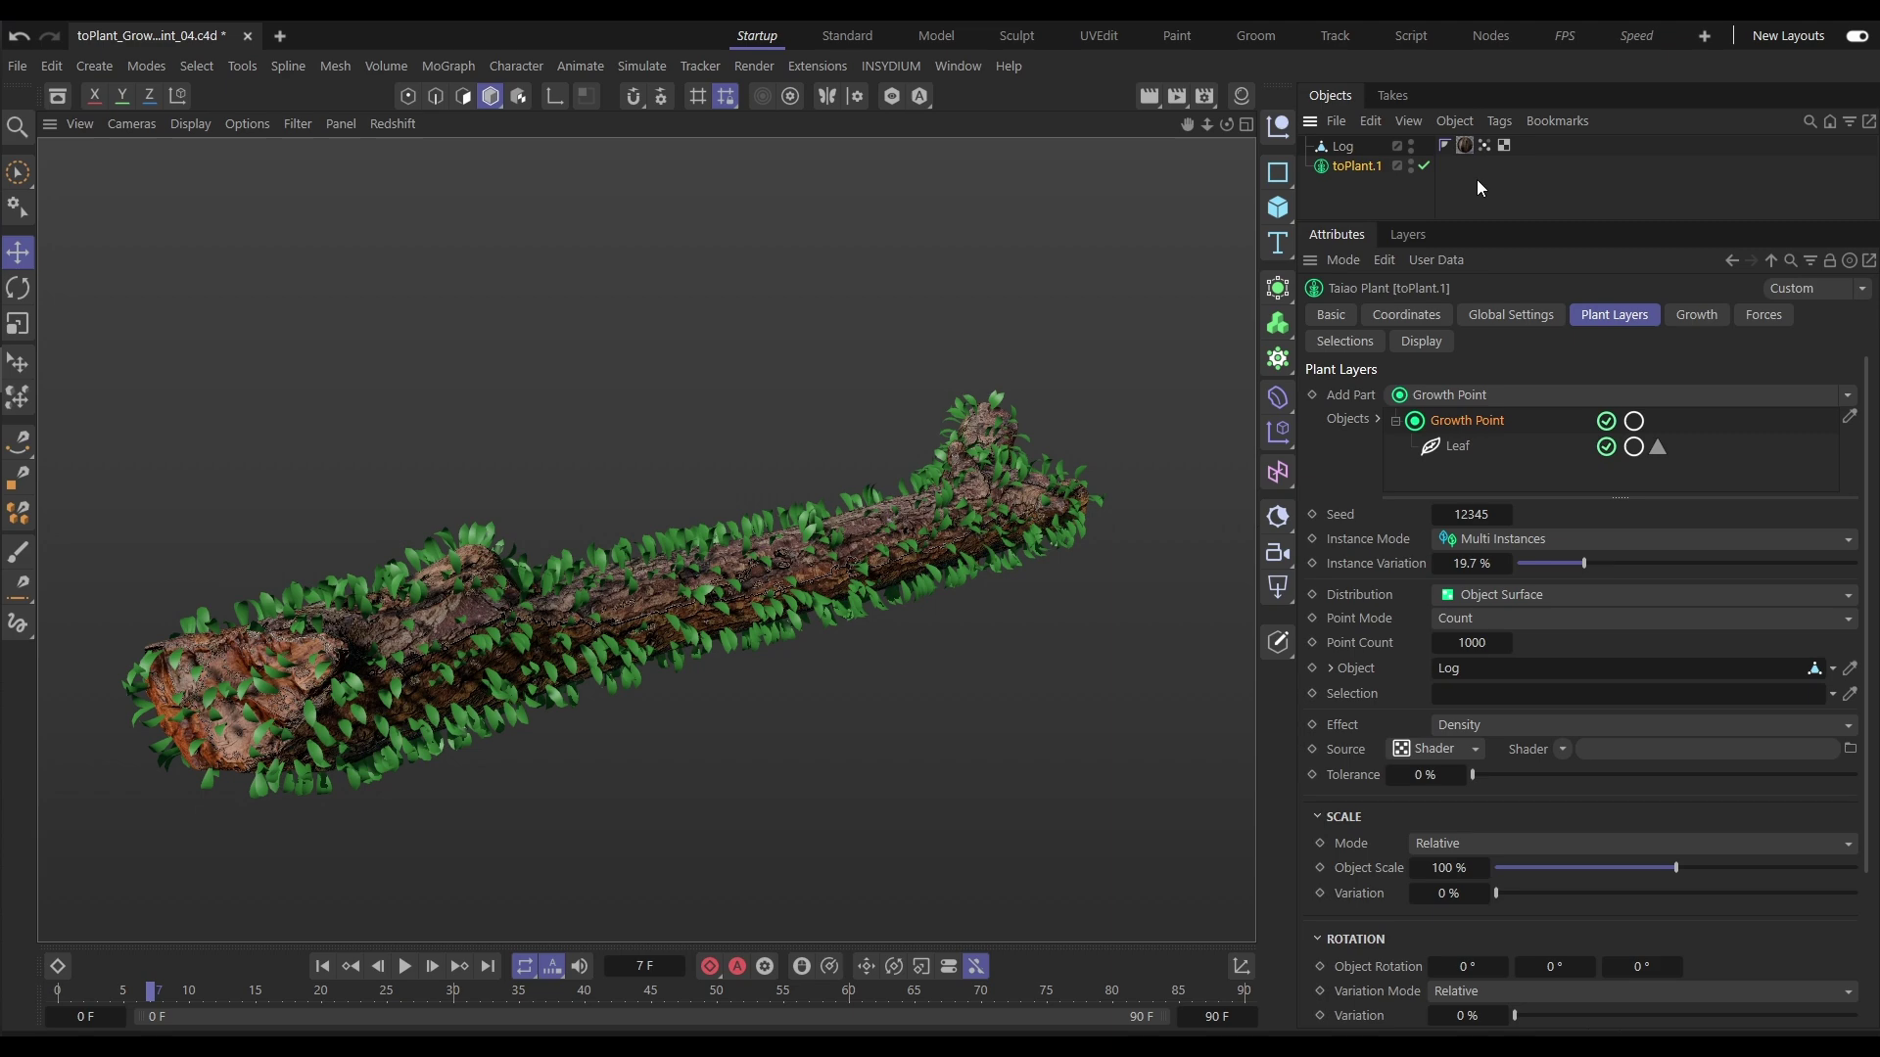
drag(1514, 627, 1478, 695)
alt+drag(917, 665, 764, 574)
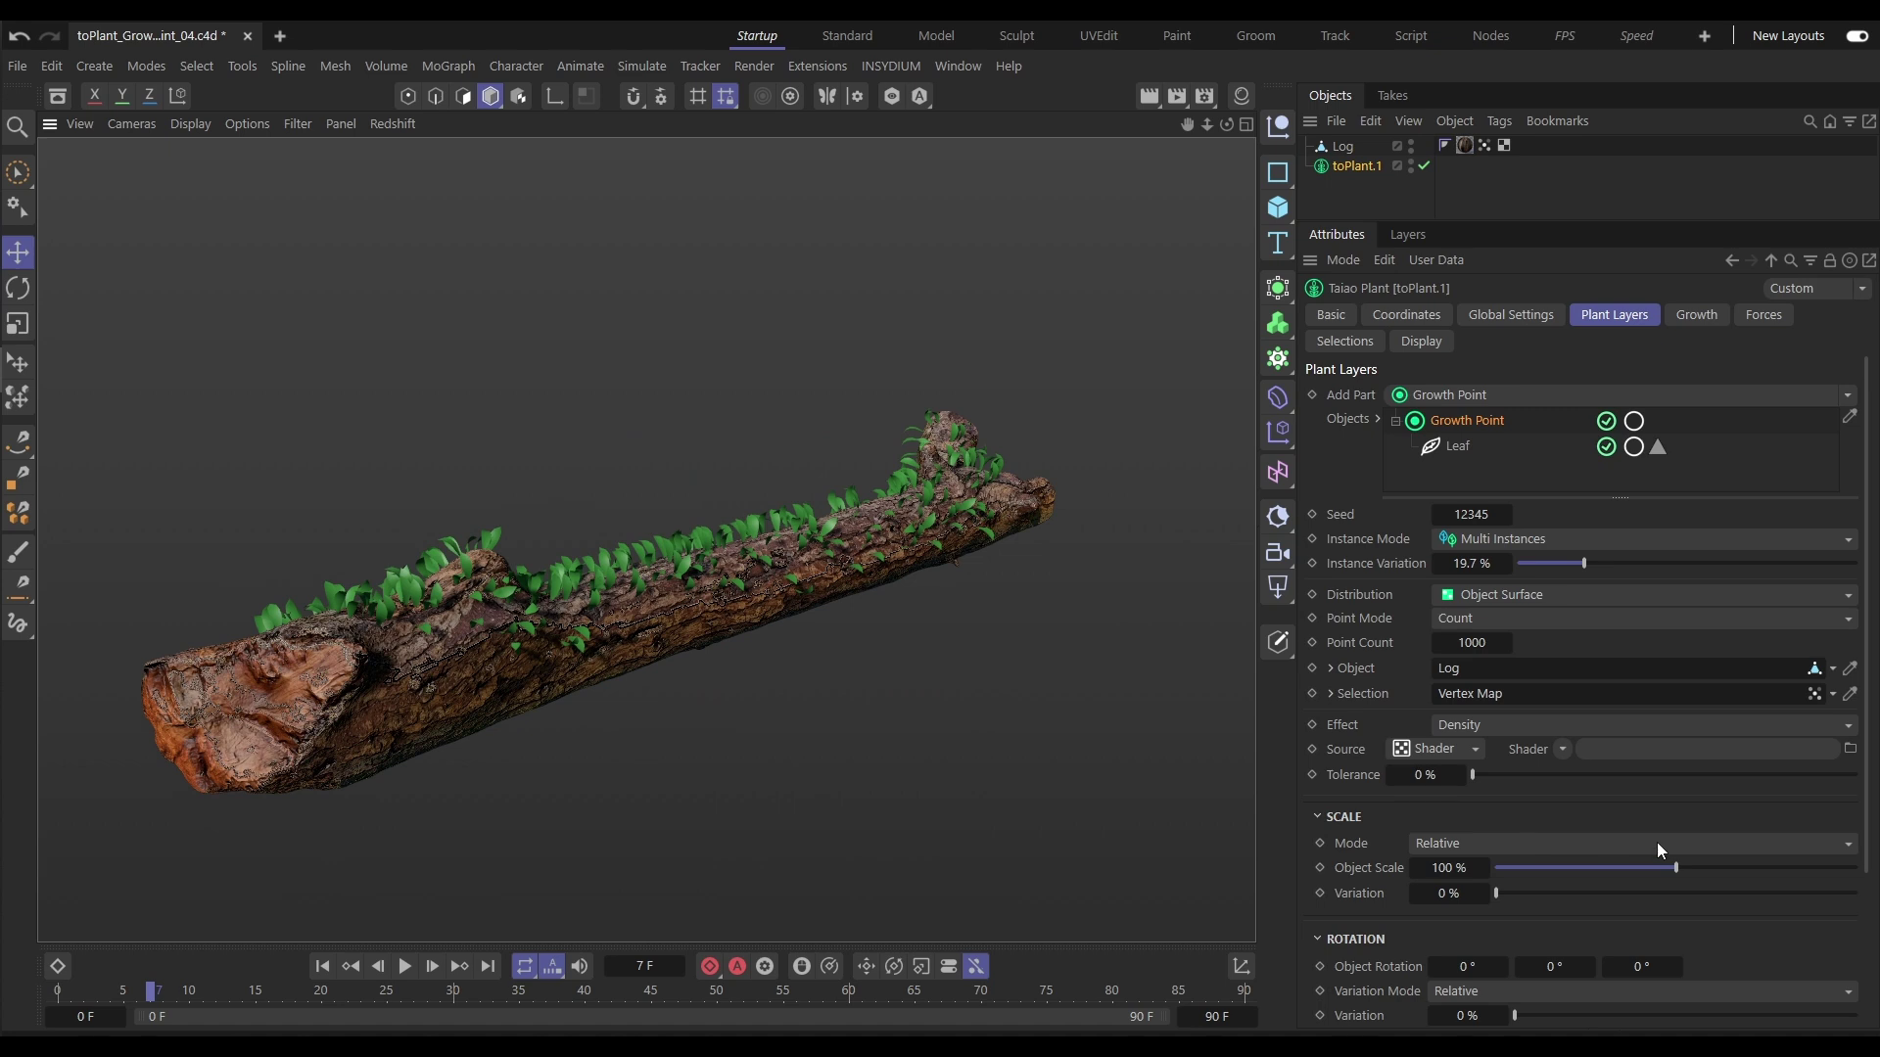
Set leaf Object Scale to 89.2% and scale Variation to 41.4%.
scroll(1535, 743, down, 3)
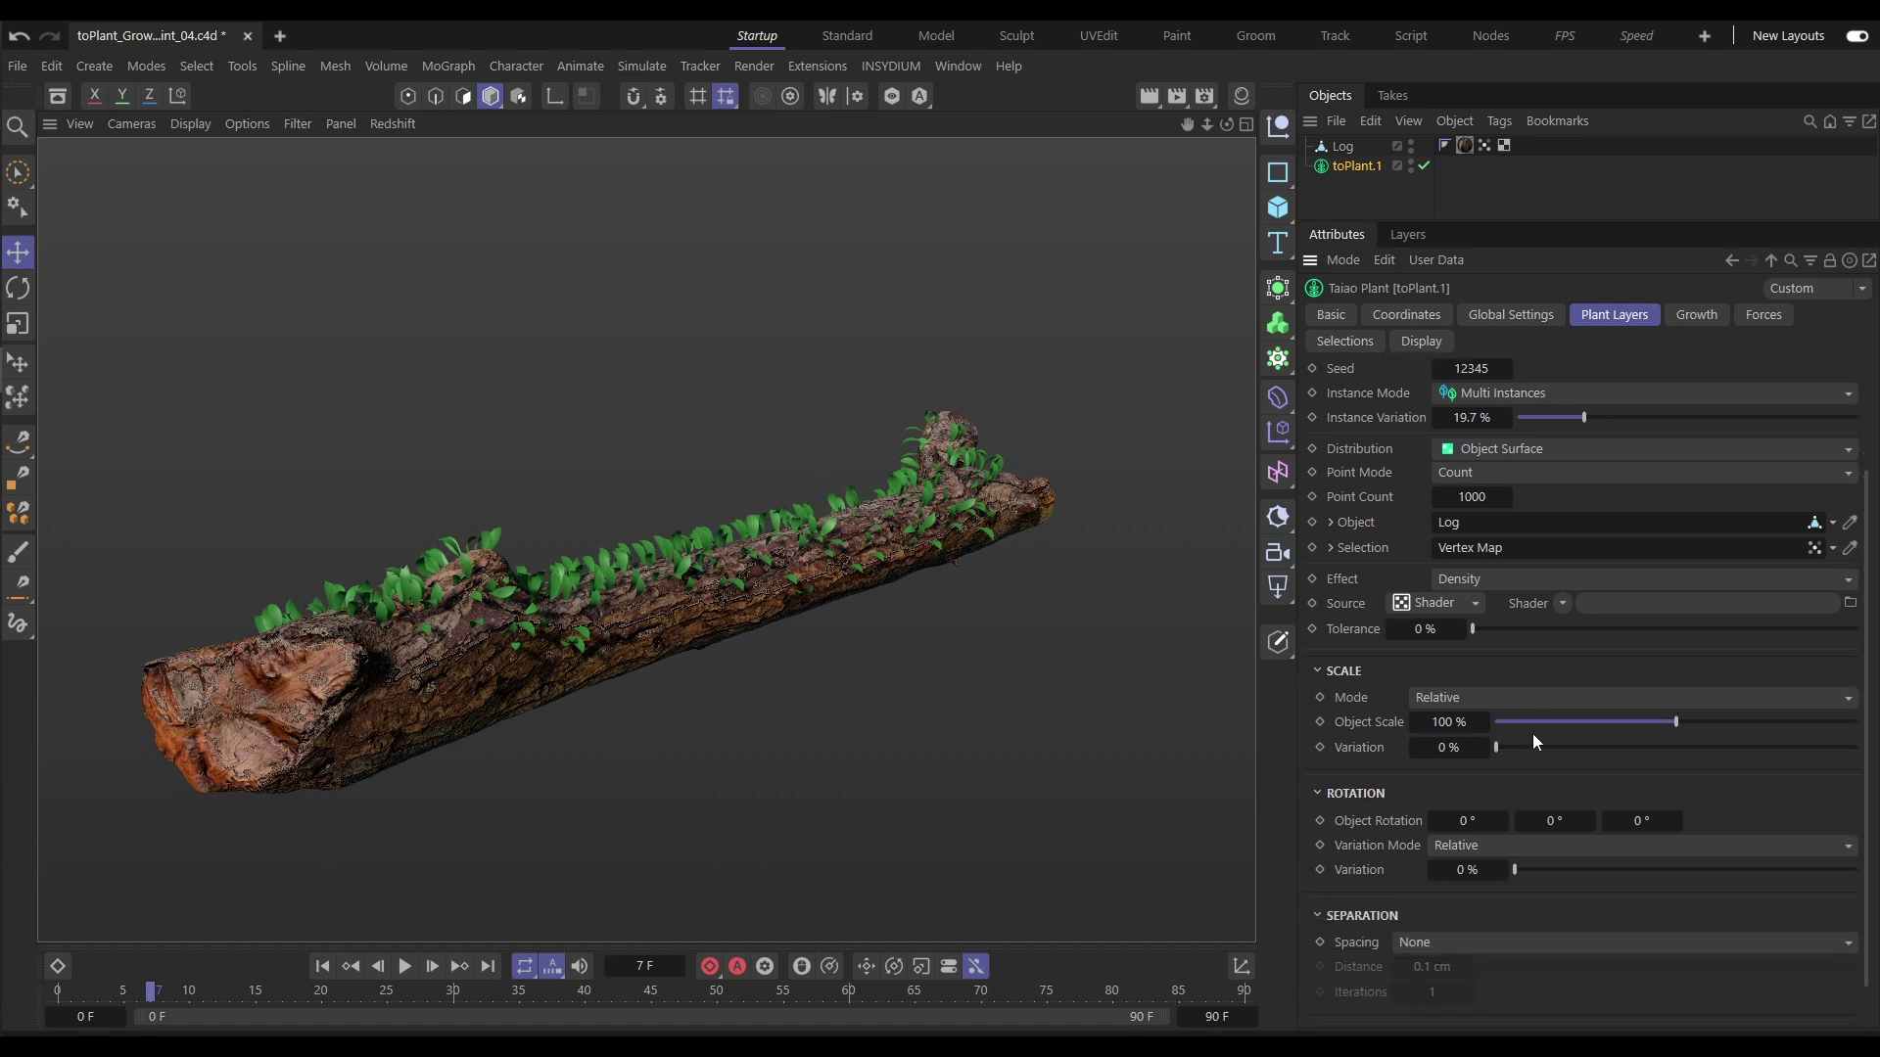
drag(1540, 748, 1645, 756)
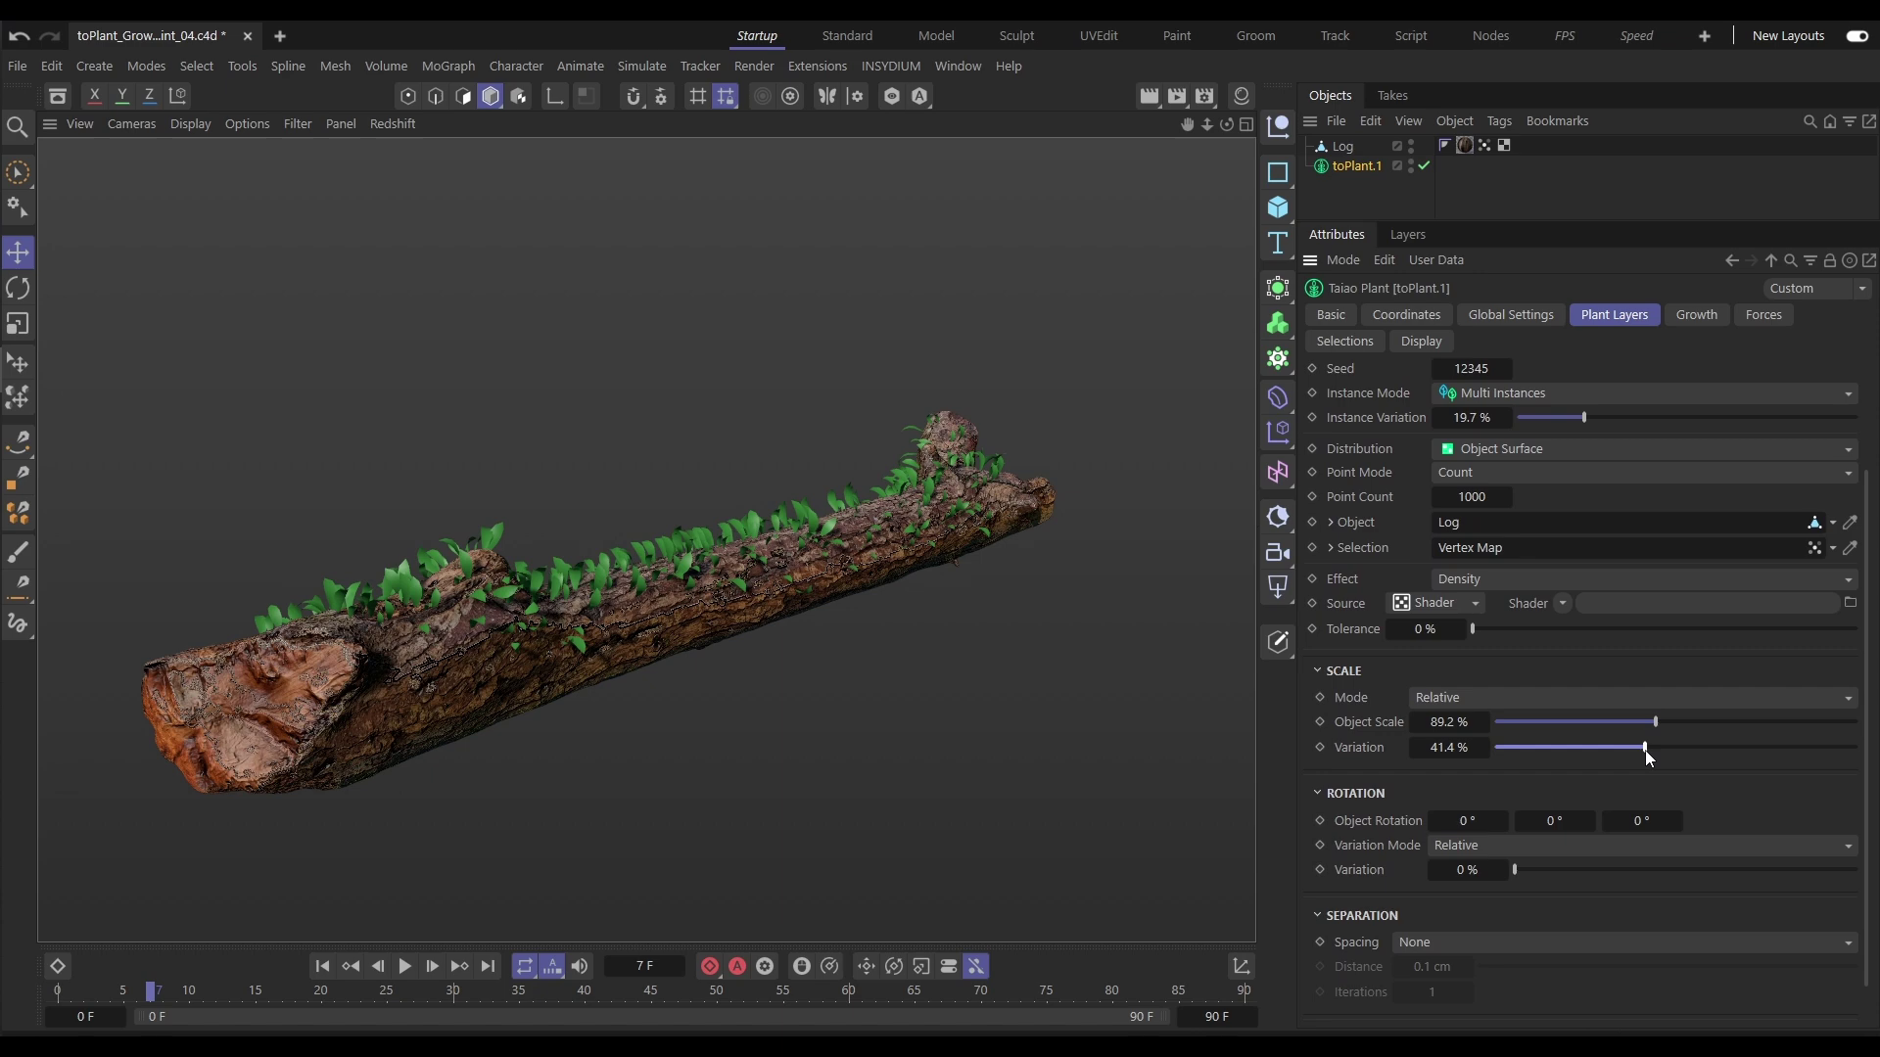
scroll(579, 579, up, 5)
Set Separation Spacing to Push at about 10.4 cm, after testing Kill at 6.3 cm.
alt+drag(729, 567, 997, 611)
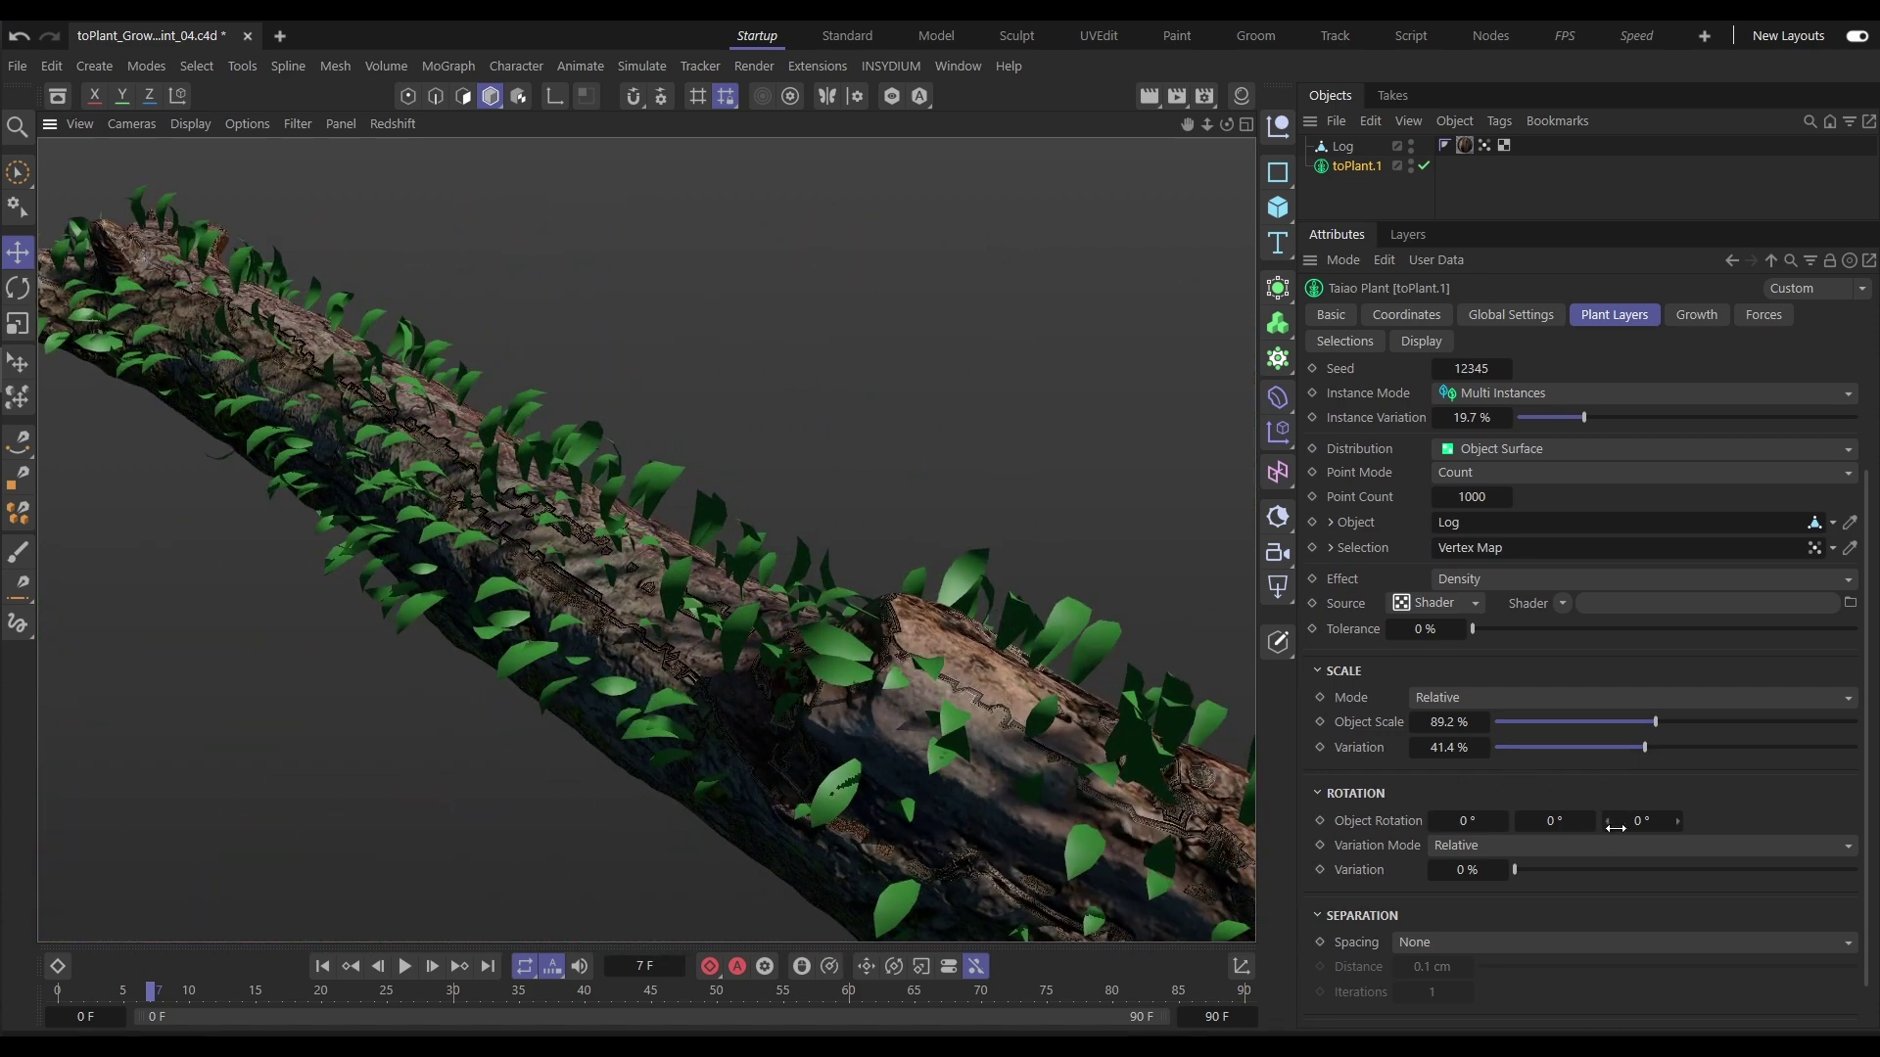
scroll(1630, 954, down, 1)
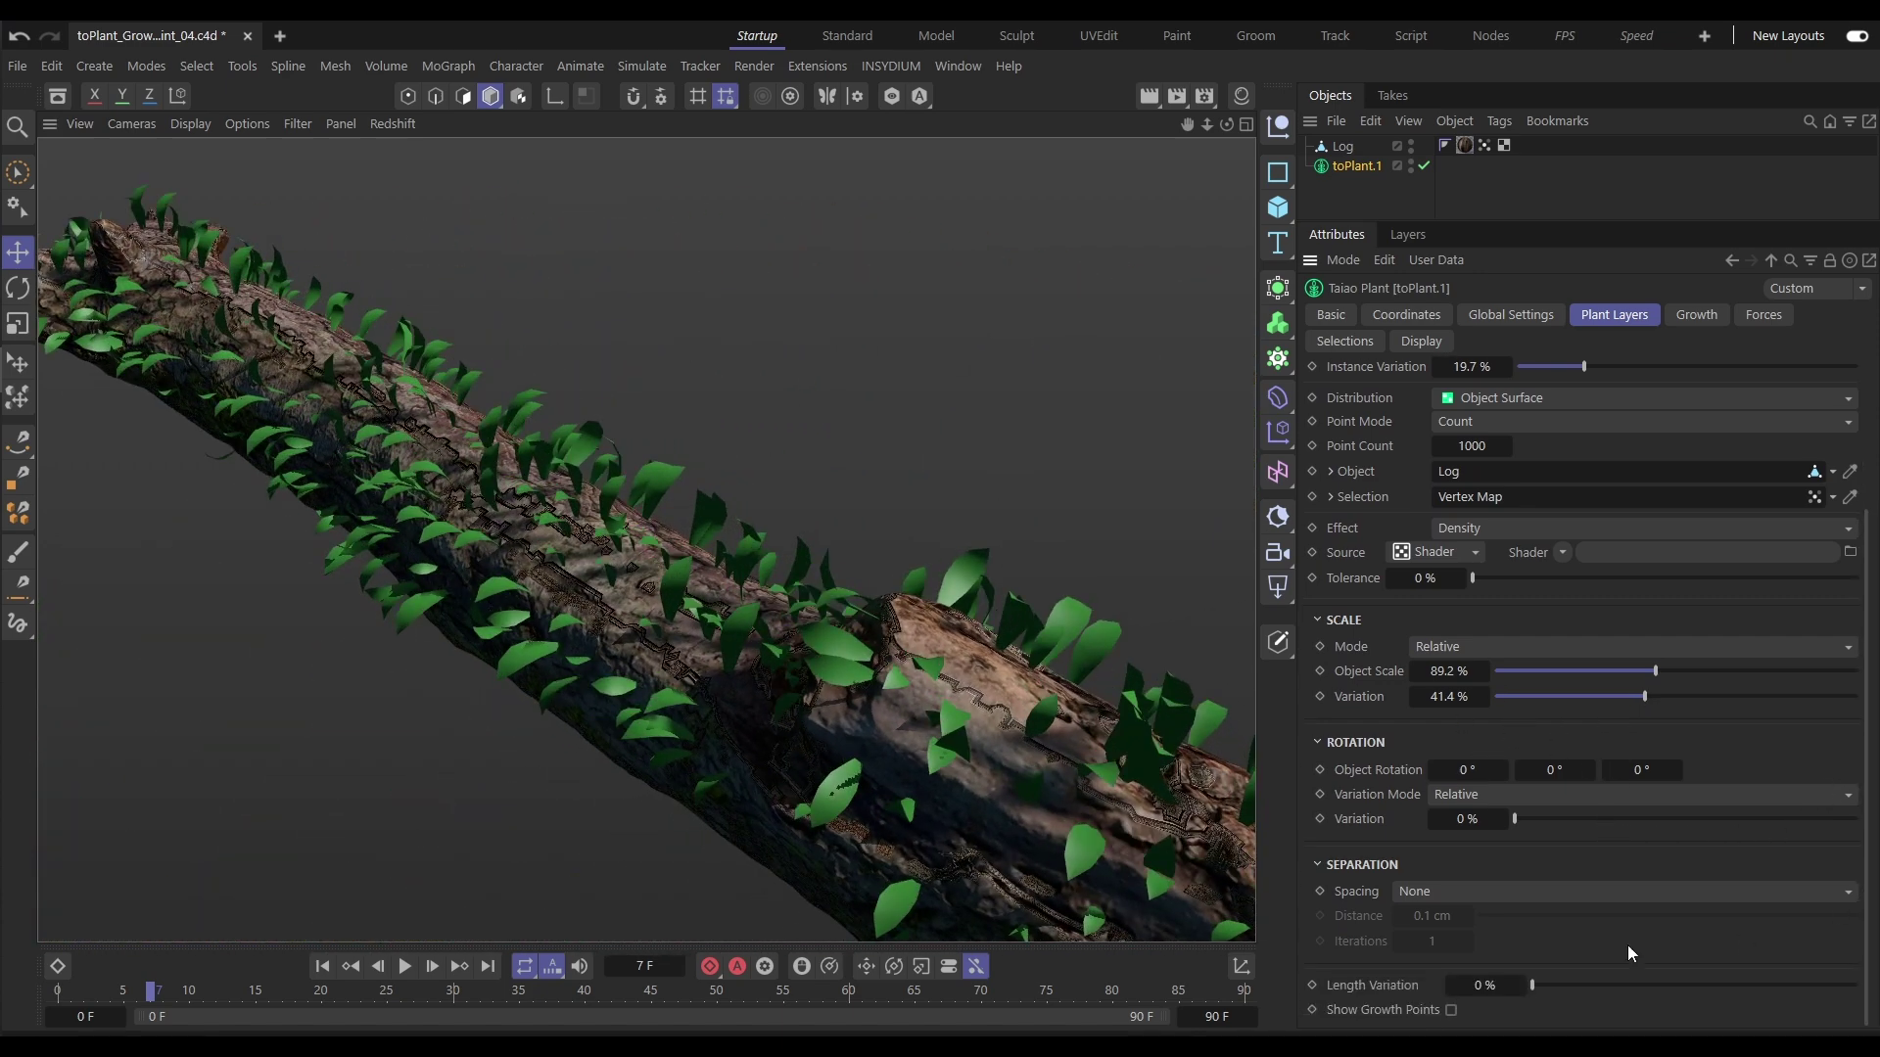
click(1390, 893)
click(1425, 932)
drag(1486, 914, 1505, 917)
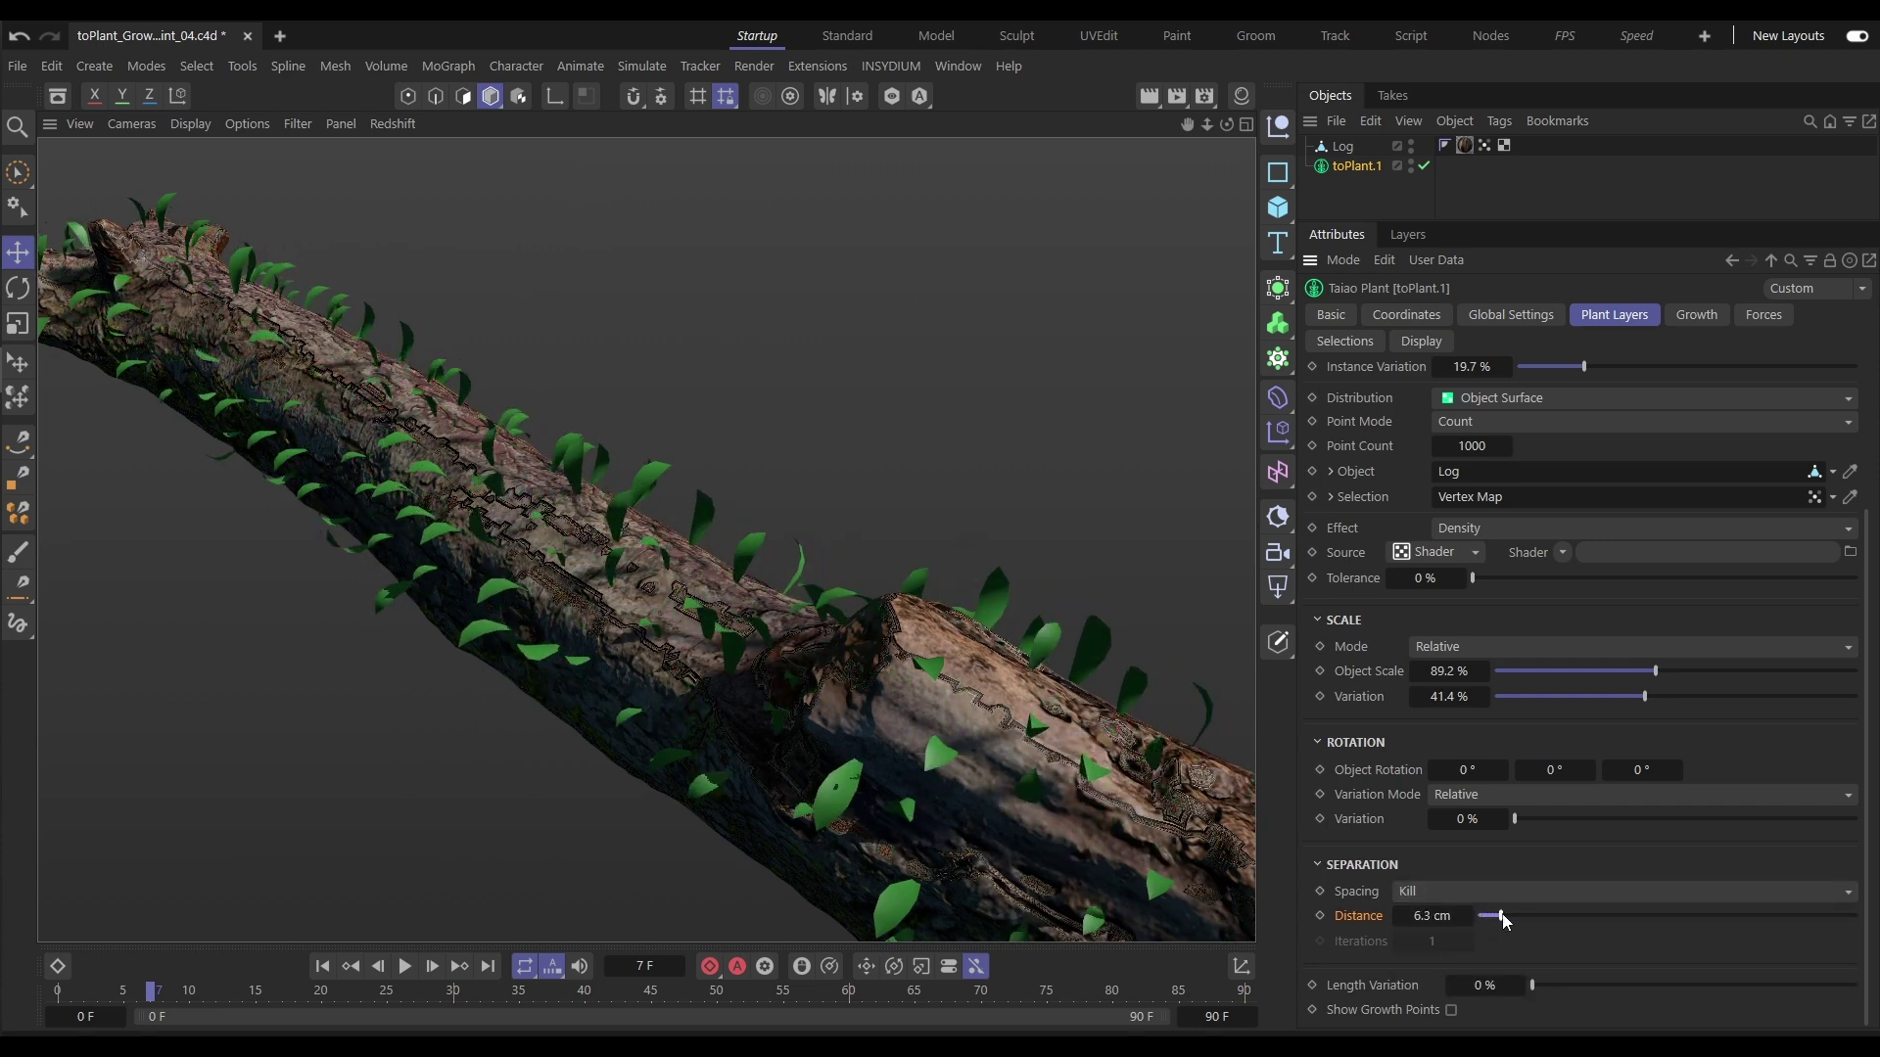
mouse_move(737, 768)
alt+mouse_down()
mouse_move(632, 656)
mouse_move(836, 561)
mouse_move(549, 656)
alt+mouse_up()
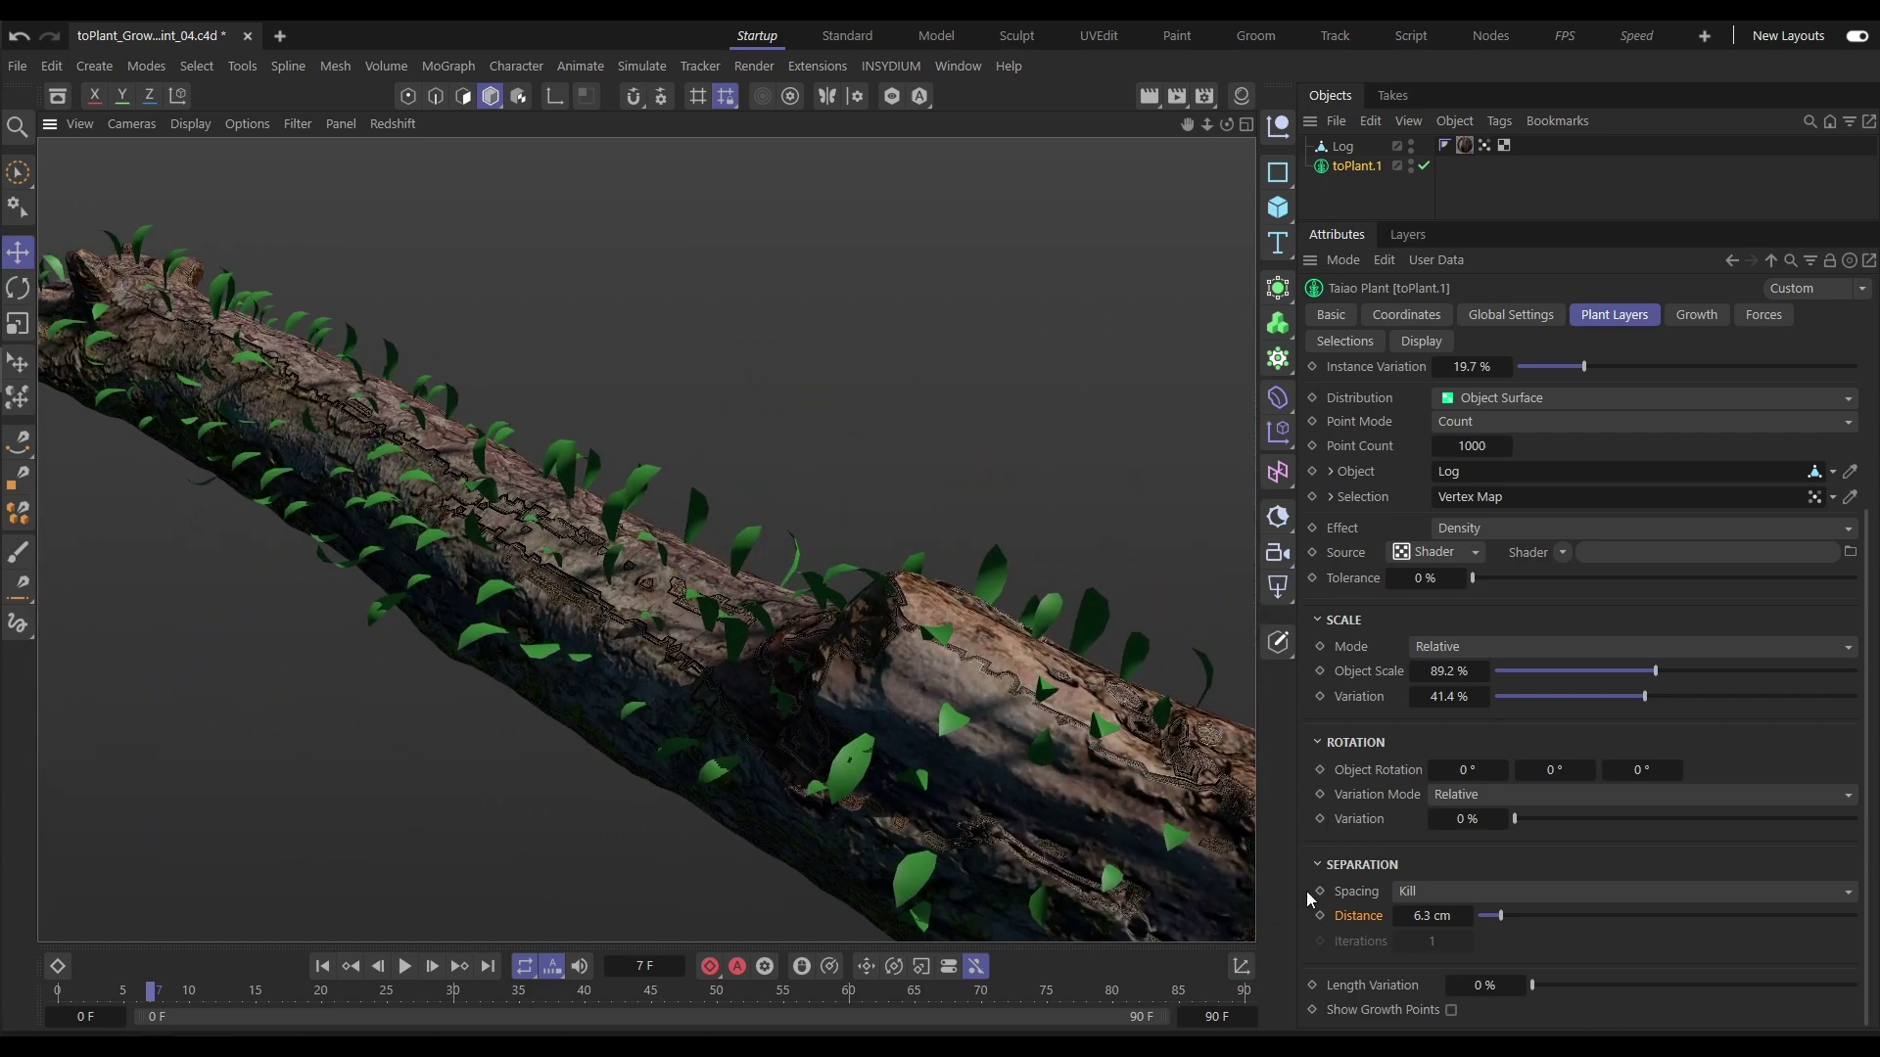
drag(1501, 916, 1573, 918)
click(1424, 891)
click(1420, 945)
Attach Mushroom to Growth Point Mushroom and limit it to the log's Vertex Map.
alt+drag(944, 726, 566, 571)
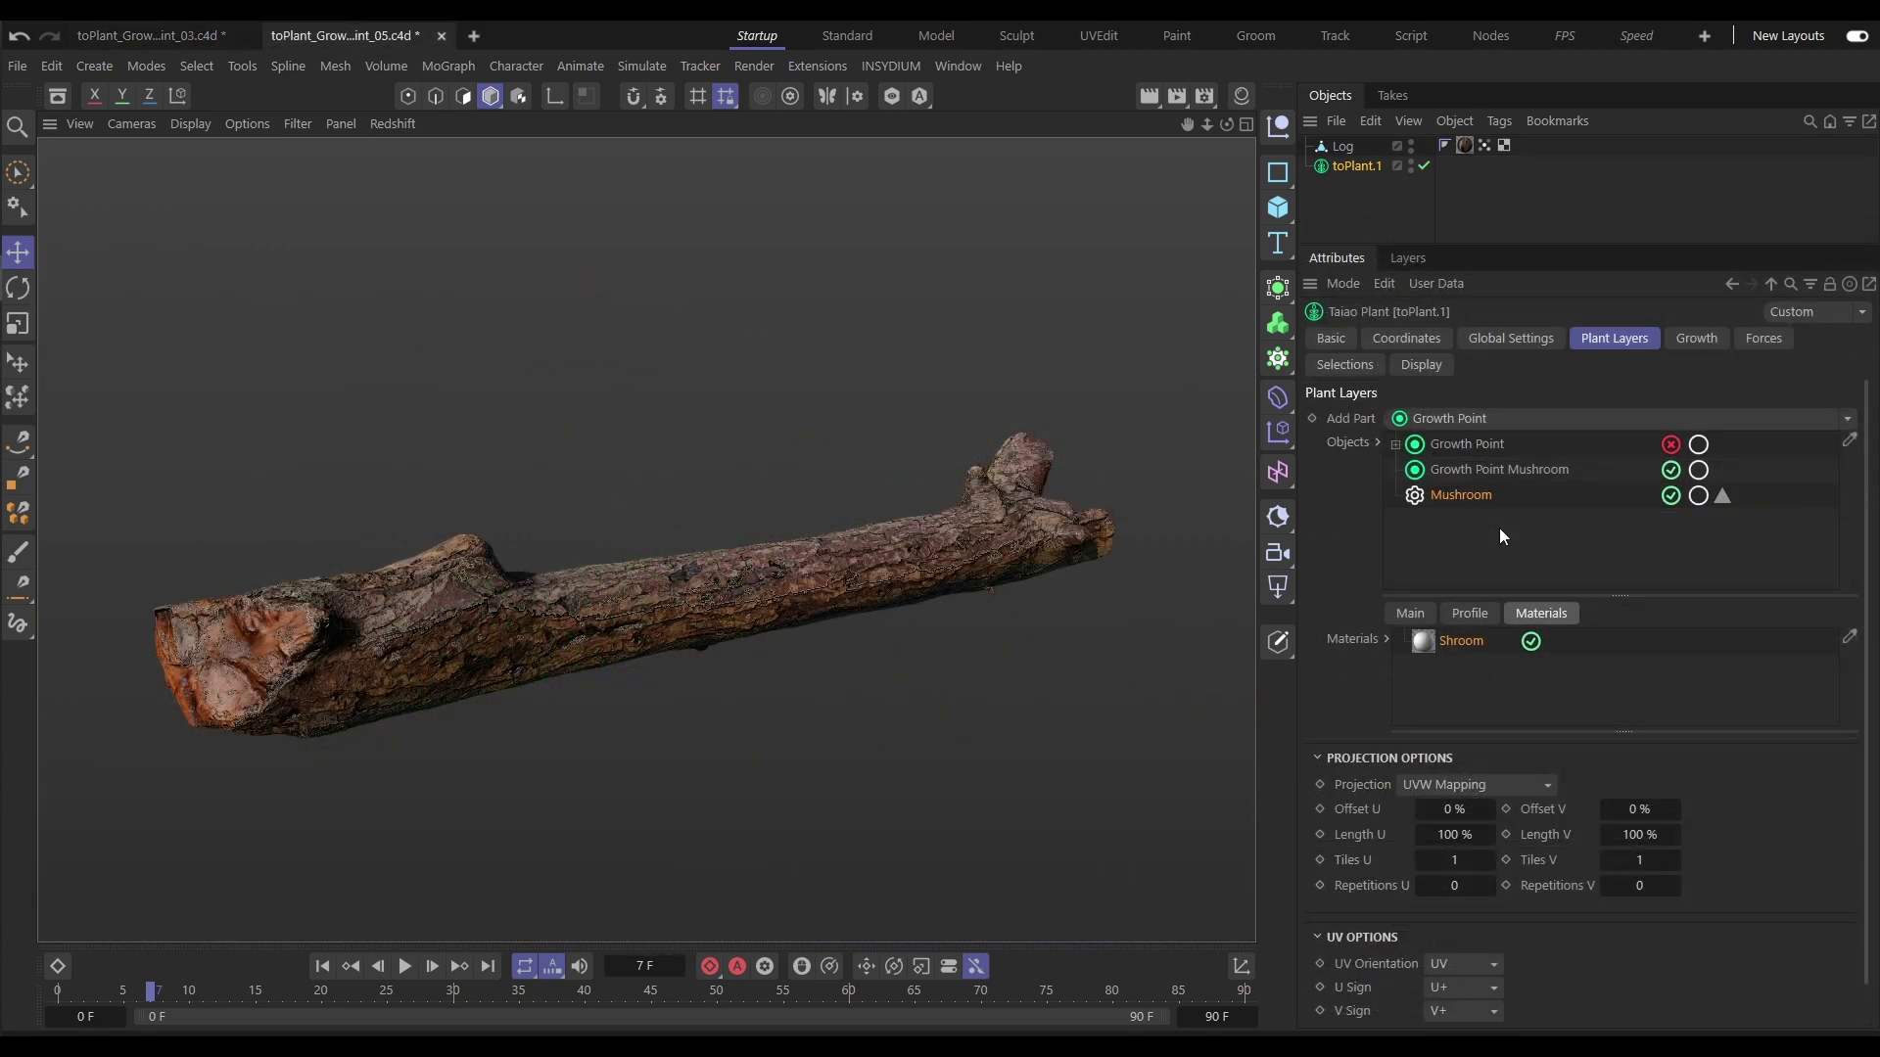
drag(1453, 495, 1456, 473)
click(1457, 470)
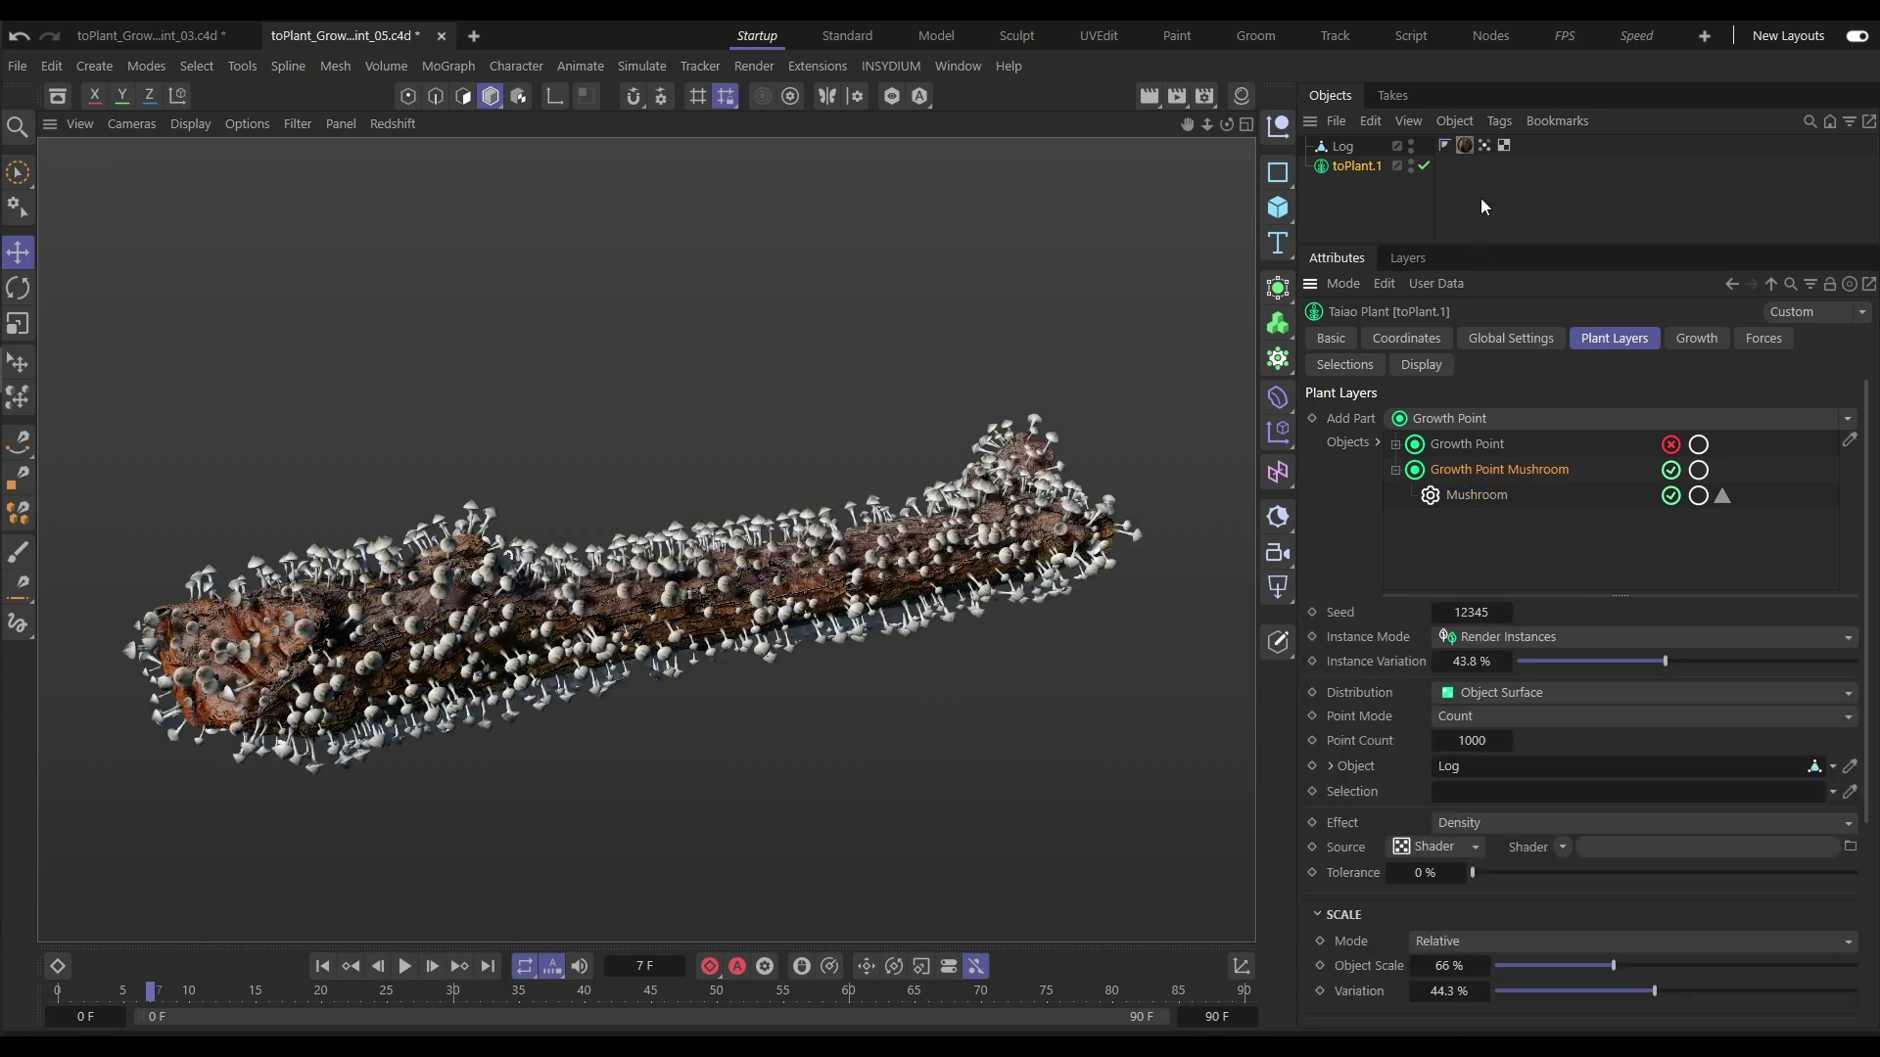
drag(1484, 145, 1493, 563)
drag(1478, 779, 1479, 791)
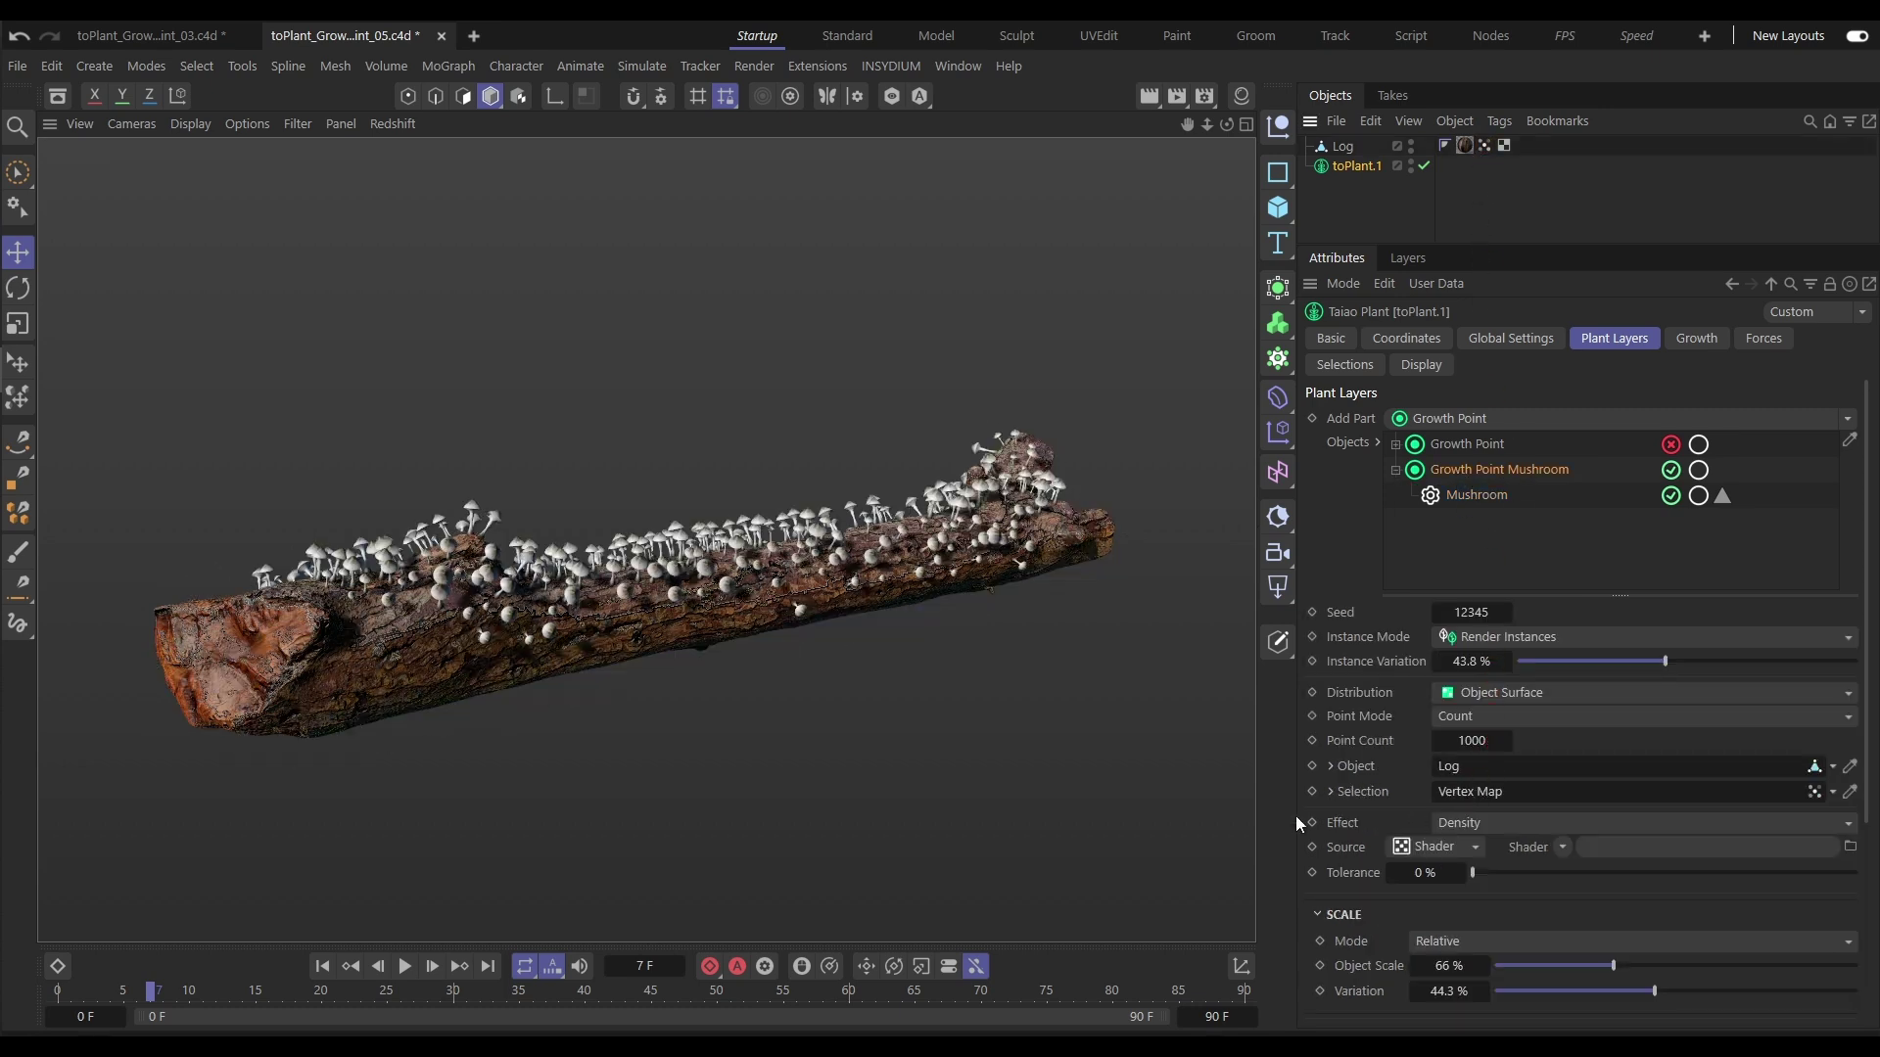
Use a Noise density shader with Low Clip 24% and seed 670.
click(1562, 847)
click(1583, 474)
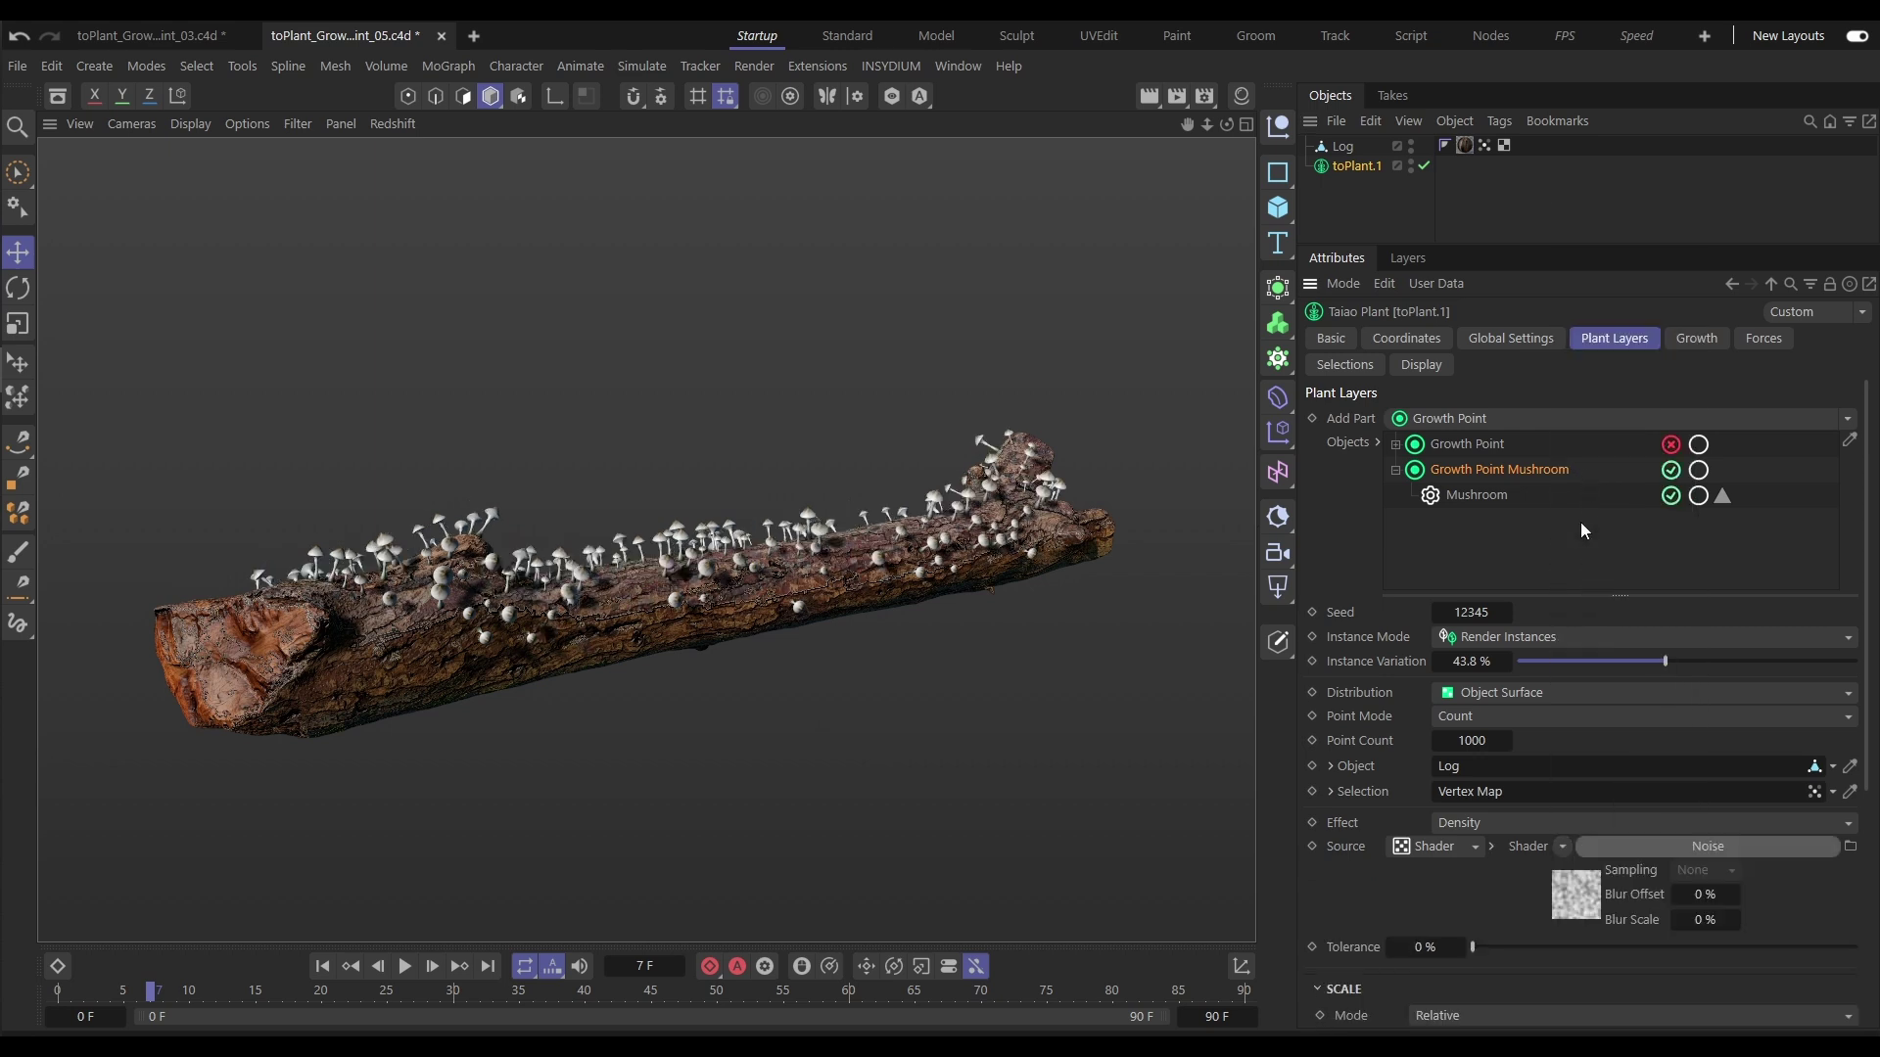
click(1574, 896)
drag(1578, 930, 1609, 930)
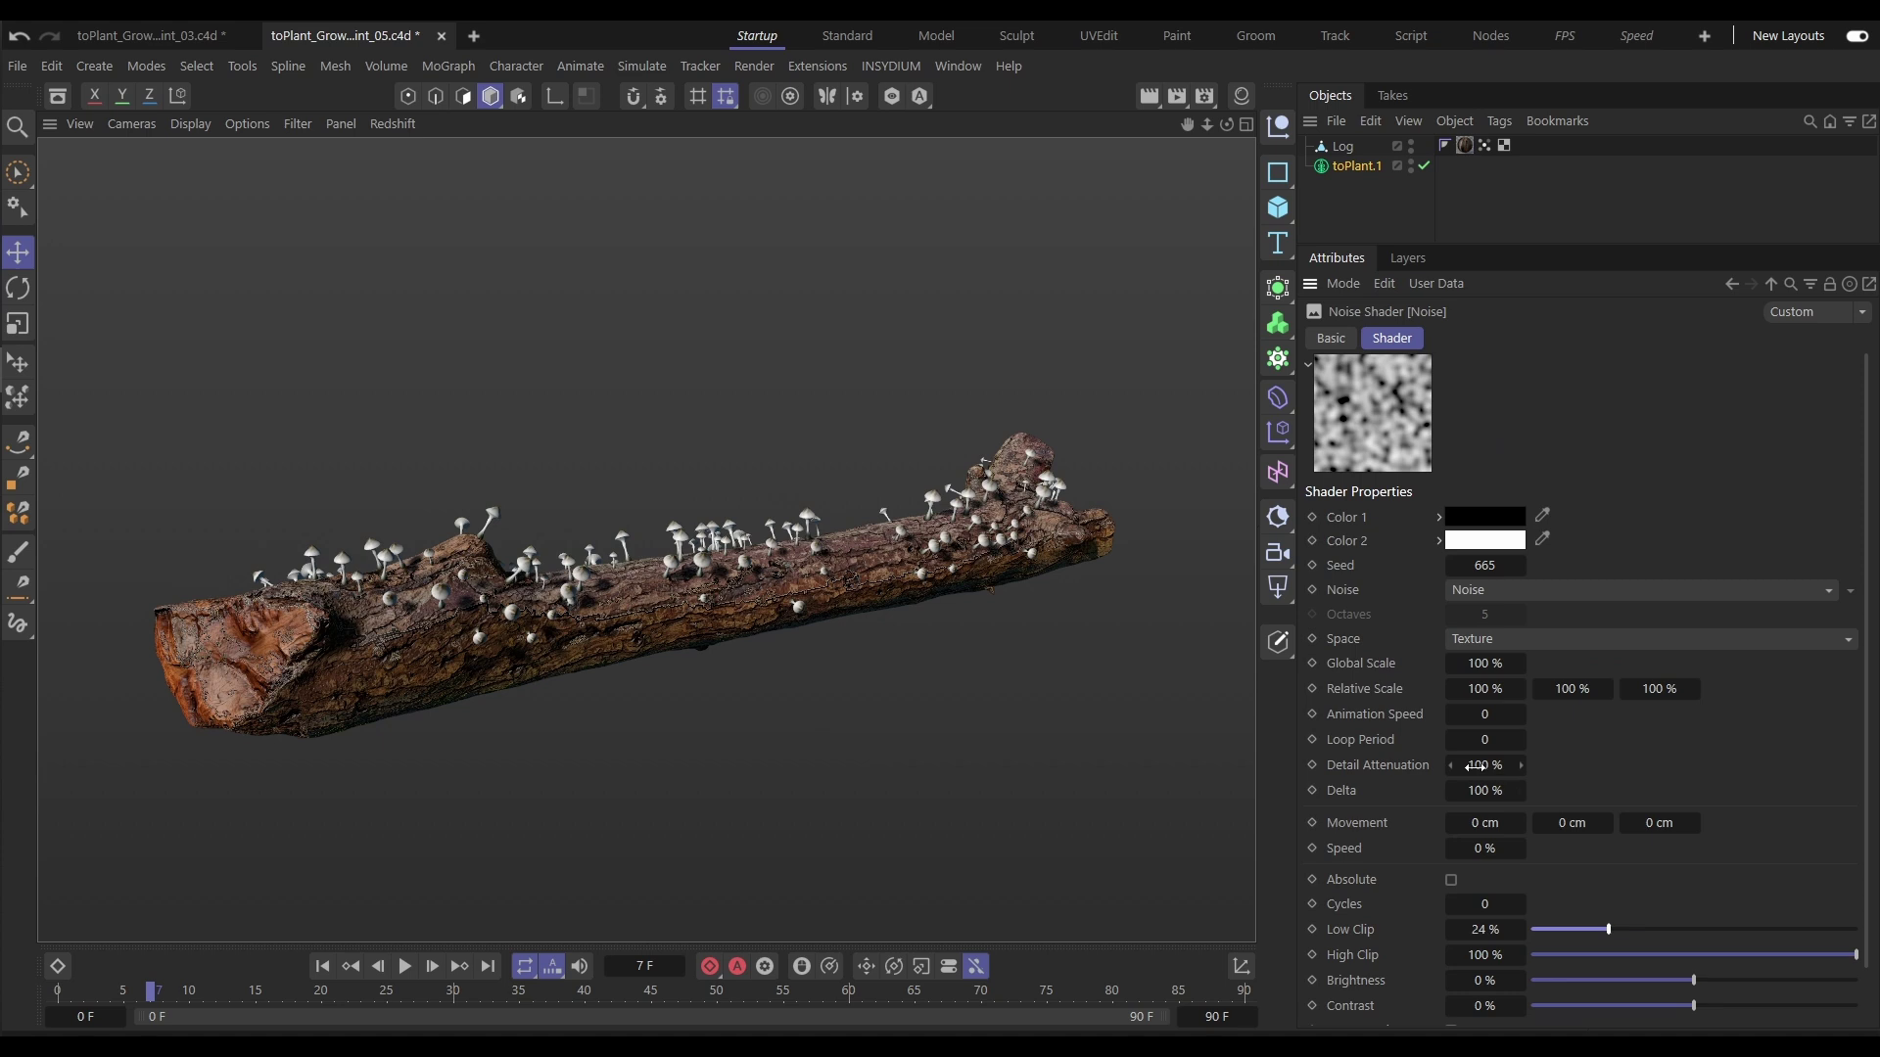
click(1520, 566)
click(1520, 565)
click(1521, 566)
click(1520, 566)
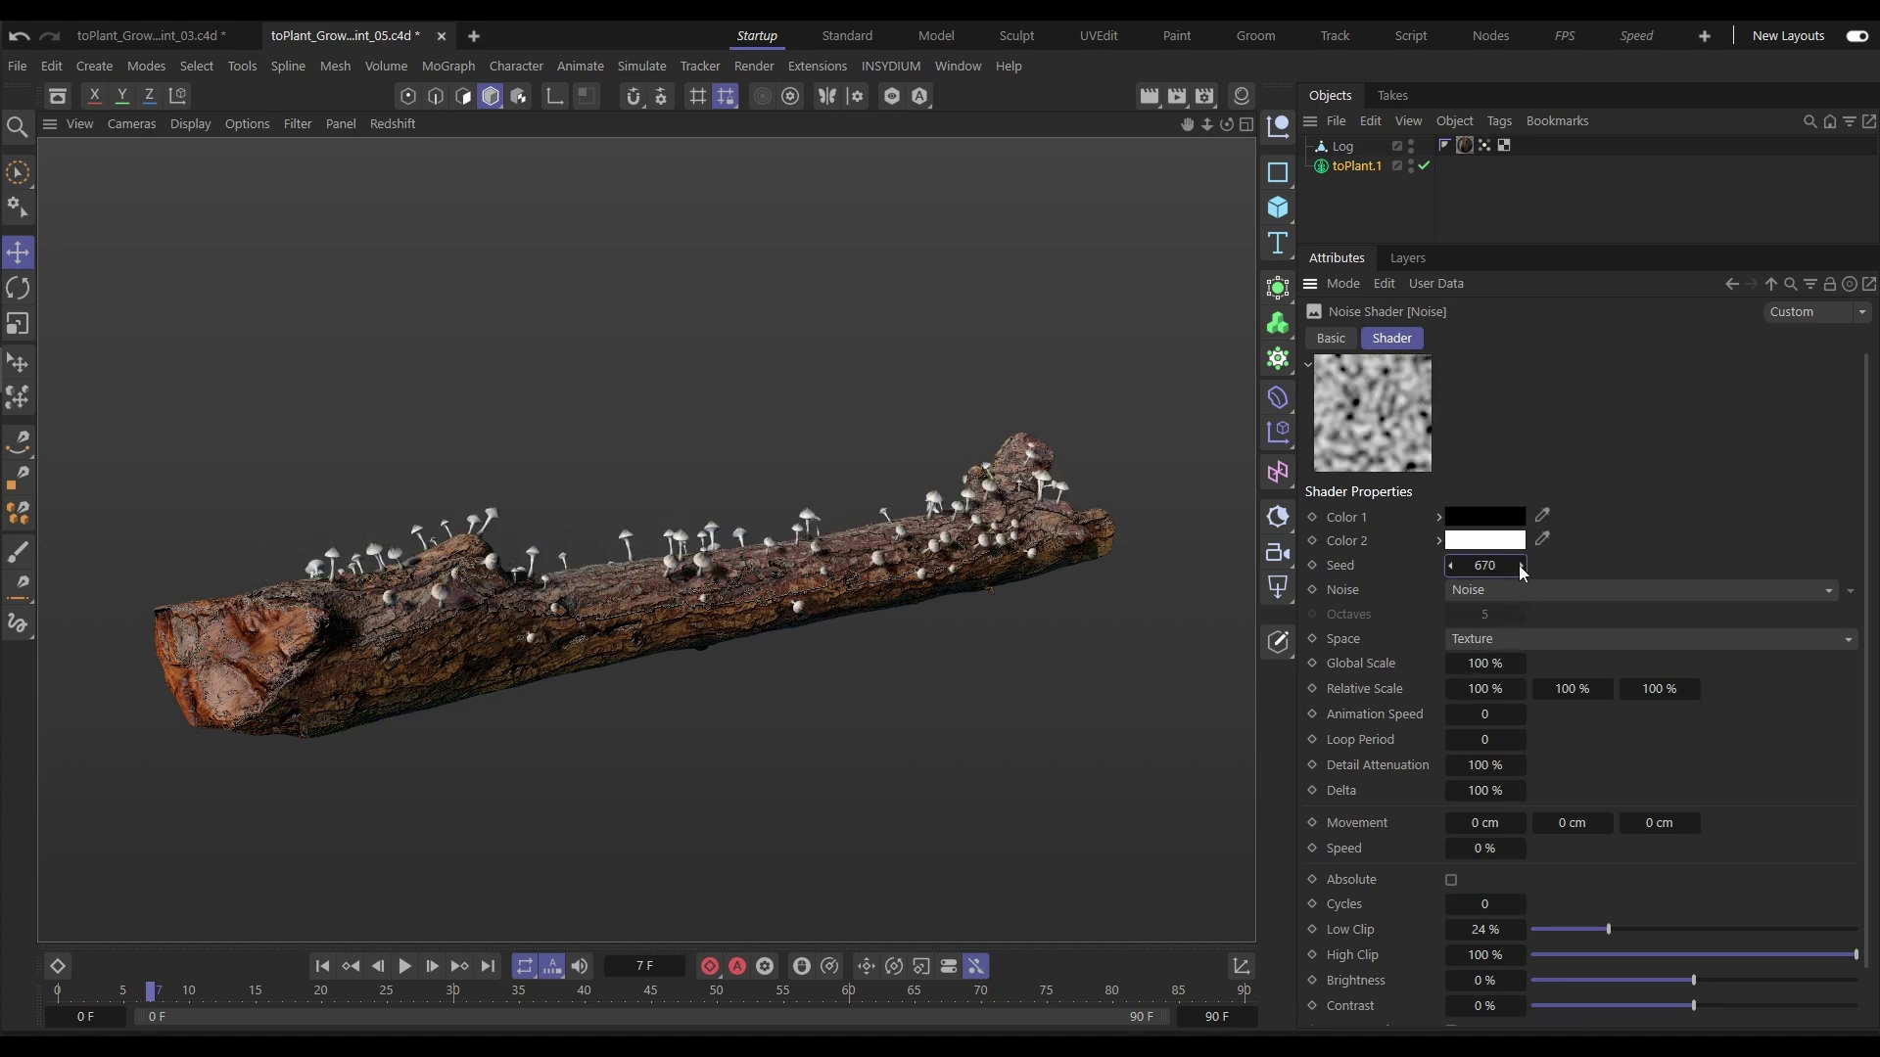
Set mushroom Point Count to 5000 and raise density Tolerance to 31.8%.
click(1368, 169)
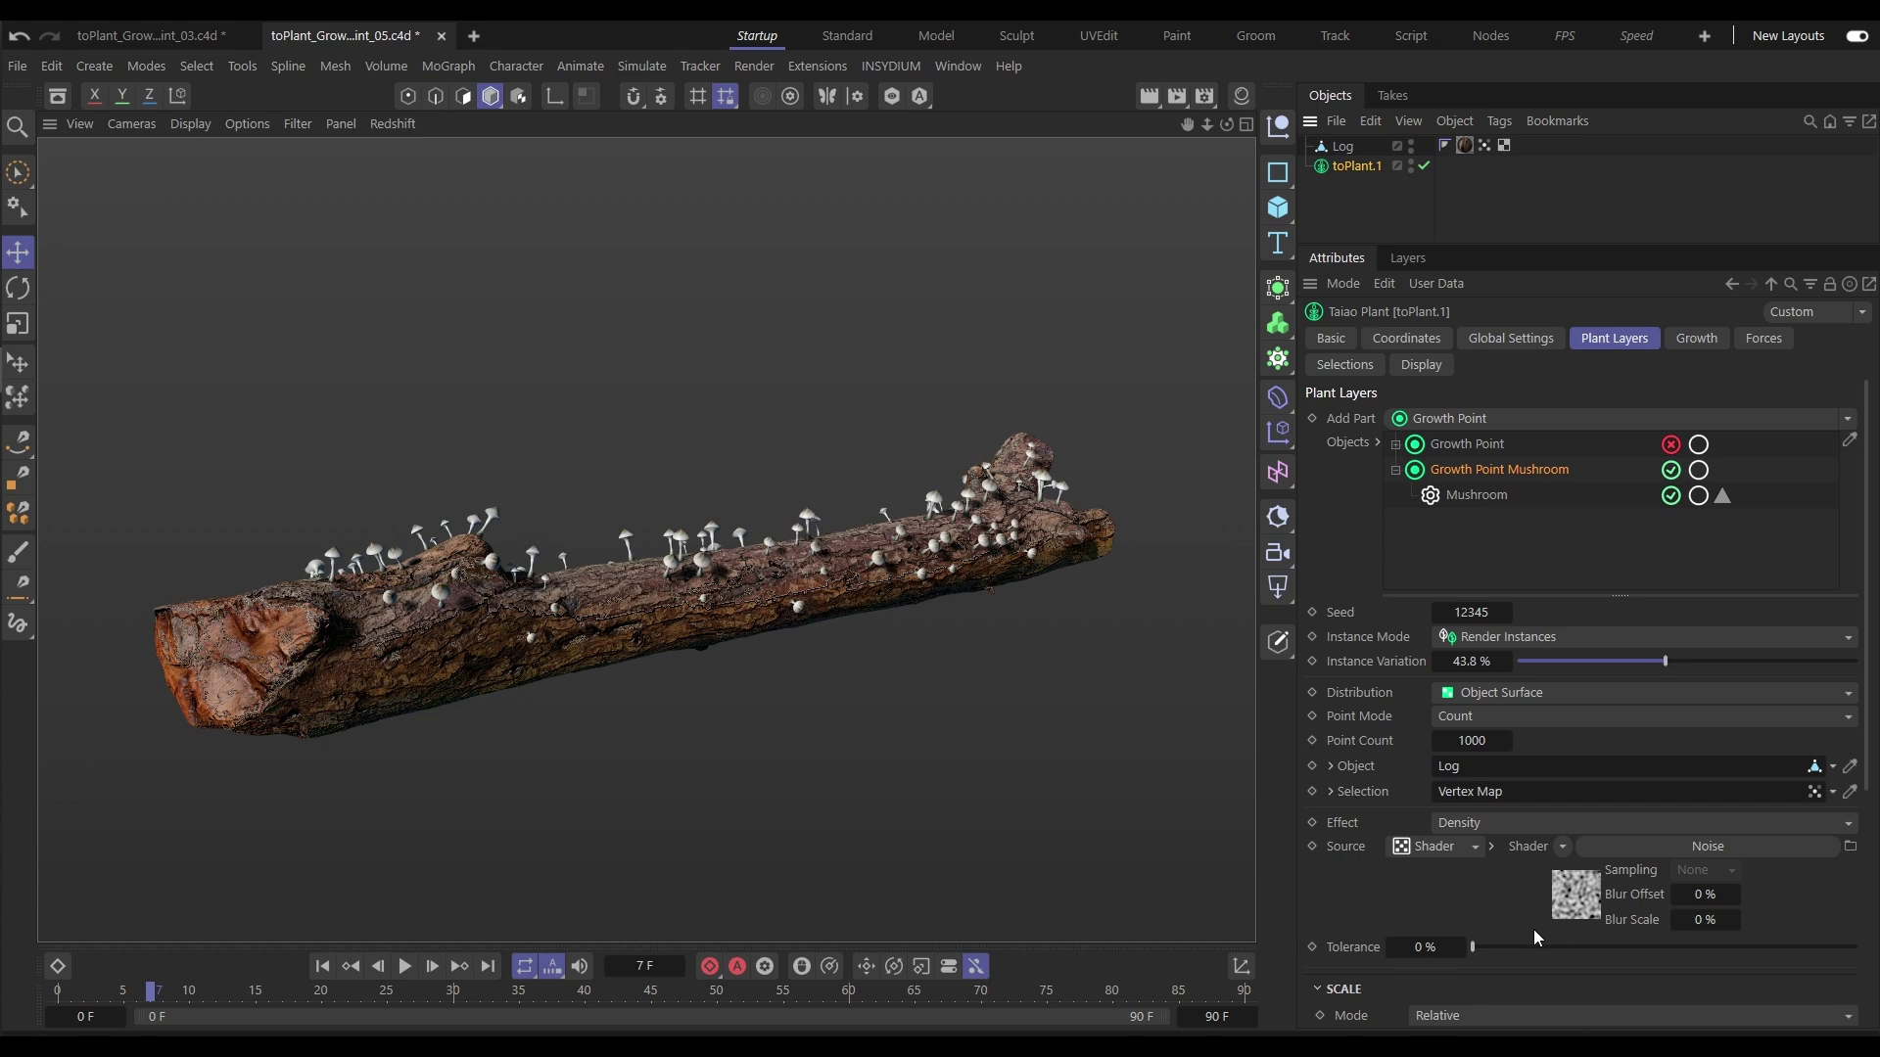
mouse_move(1508, 950)
mouse_down()
mouse_move(1684, 967)
mouse_move(1496, 964)
mouse_up()
double_click(1471, 741)
text(5000)
key(Return)
alt+drag(727, 483, 997, 565)
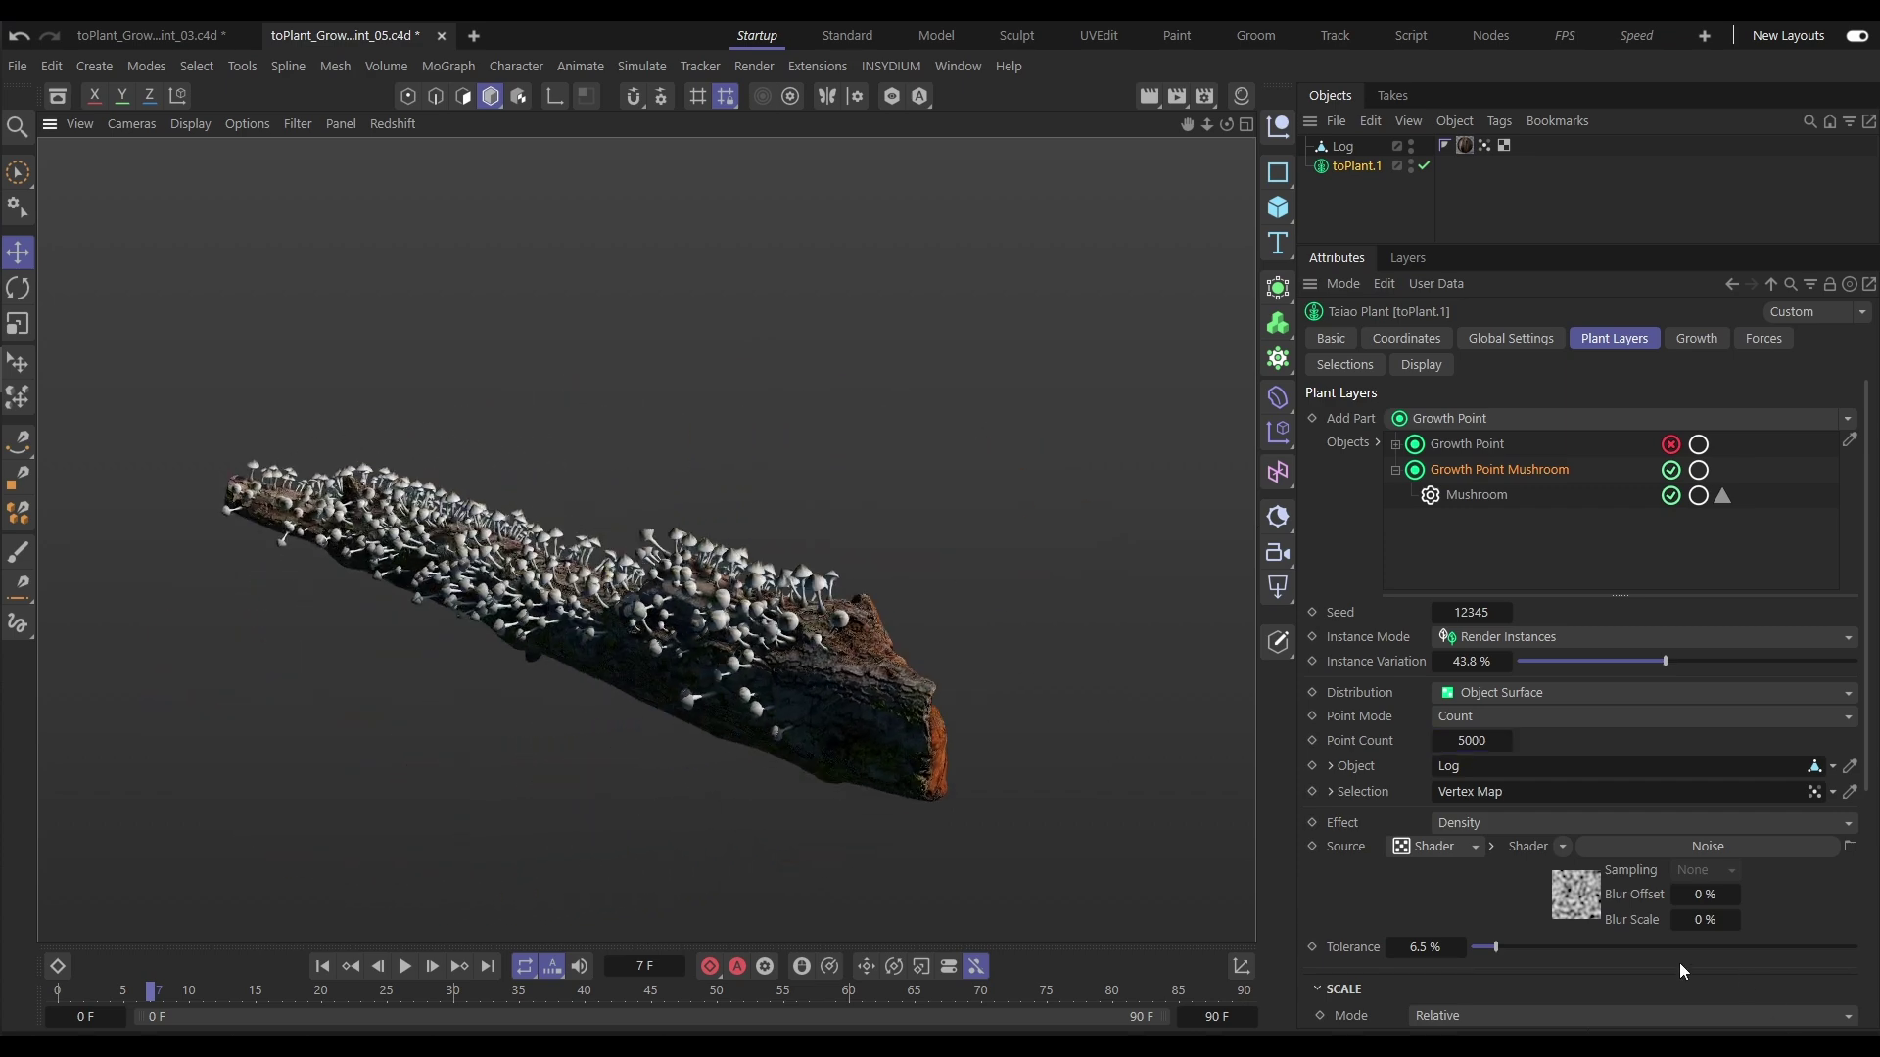
drag(1533, 948, 1594, 947)
alt+drag(726, 650, 717, 595)
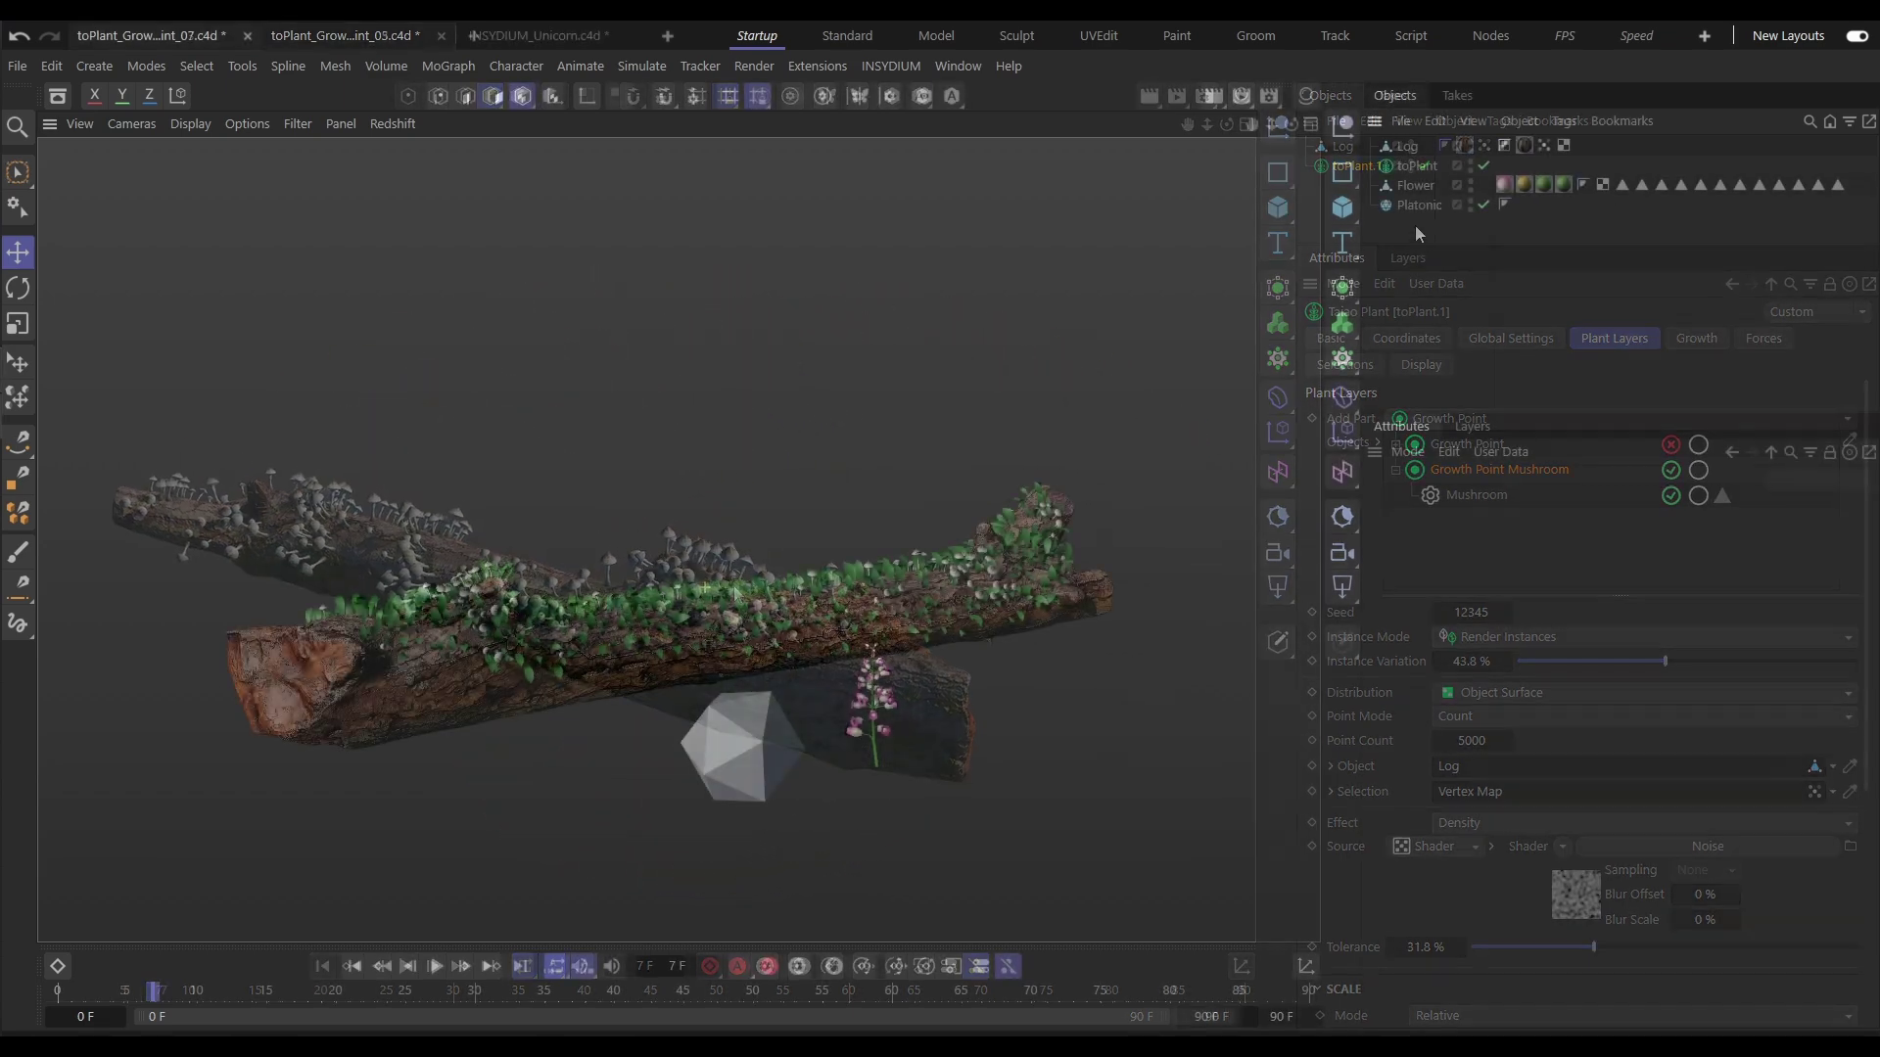
Attach a Custom Object to Growth Point Flower and grow copies of Flower along the log.
drag(1539, 689, 1537, 663)
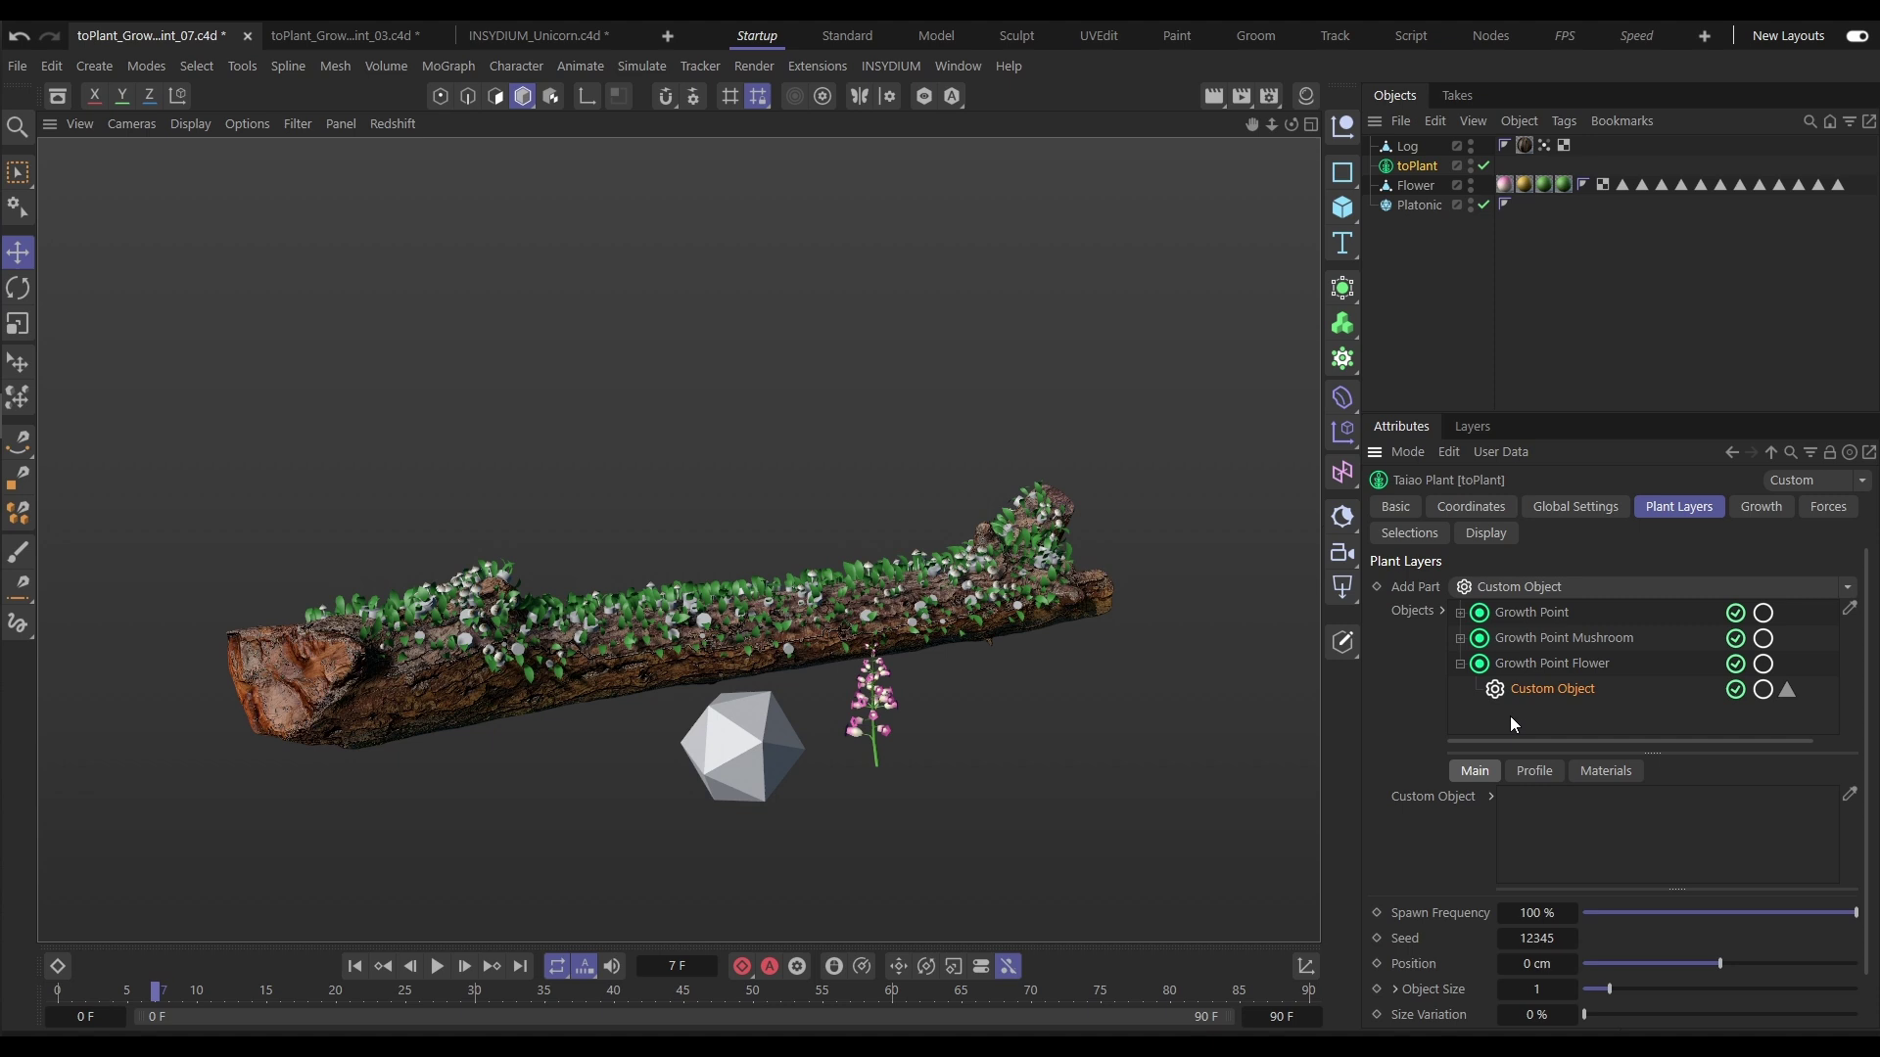
click(1418, 186)
drag(1564, 778, 1572, 834)
Try Platonic as a second growing object, then delete the Platonic object.
click(1420, 206)
alt+drag(730, 684, 717, 597)
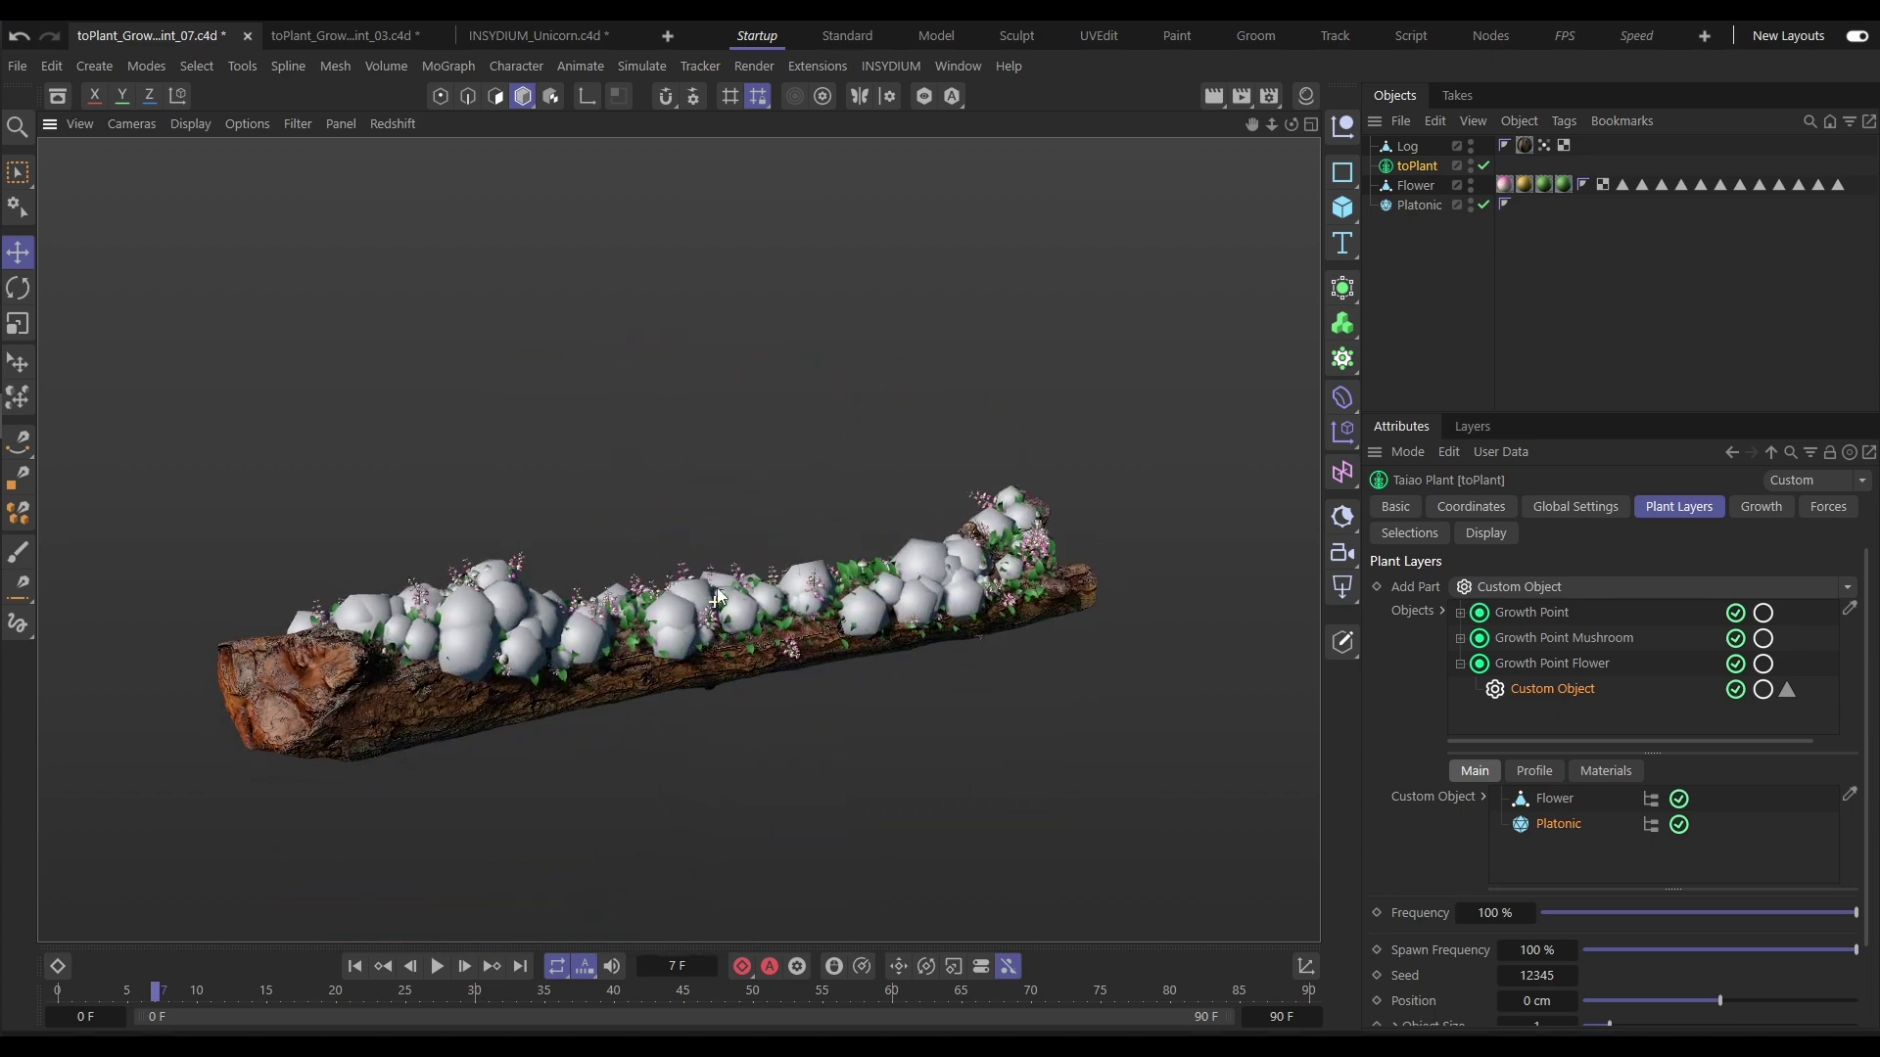
click(1404, 207)
key(Delete)
alt+drag(689, 622, 798, 646)
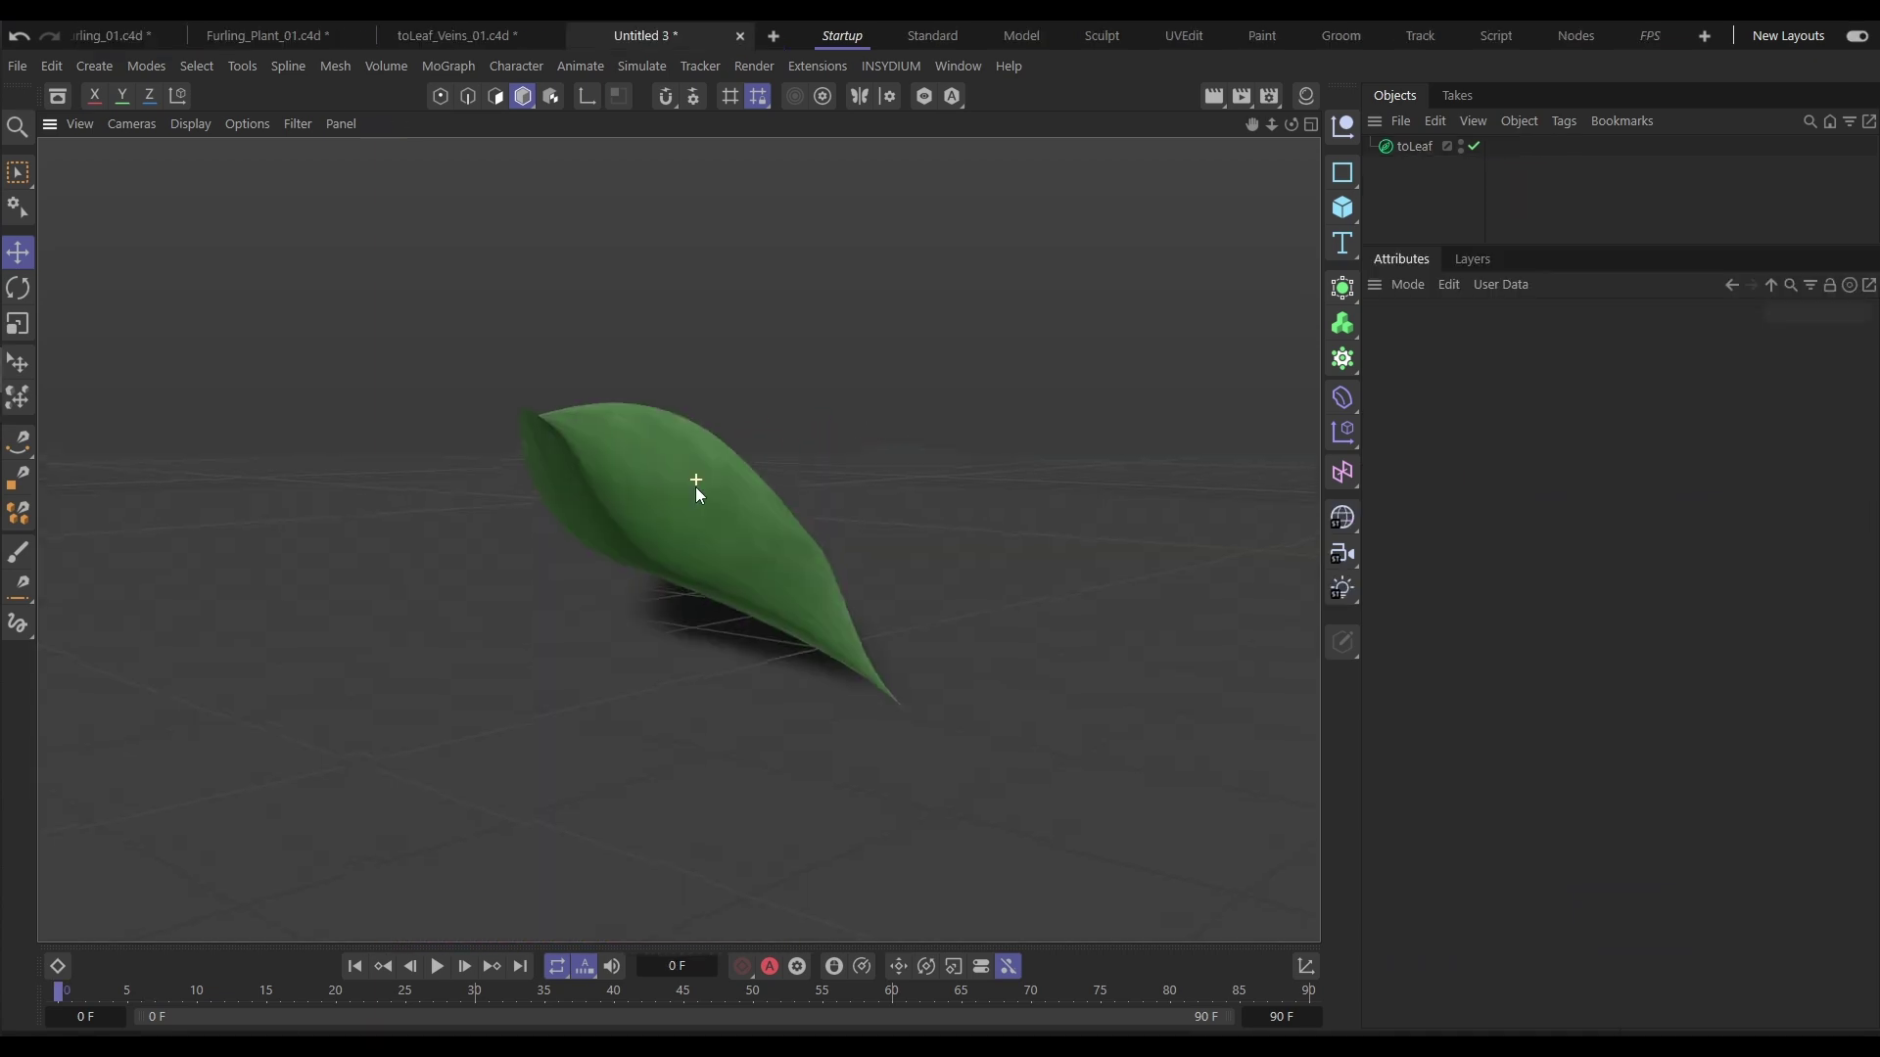
alt+drag(696, 486, 517, 614)
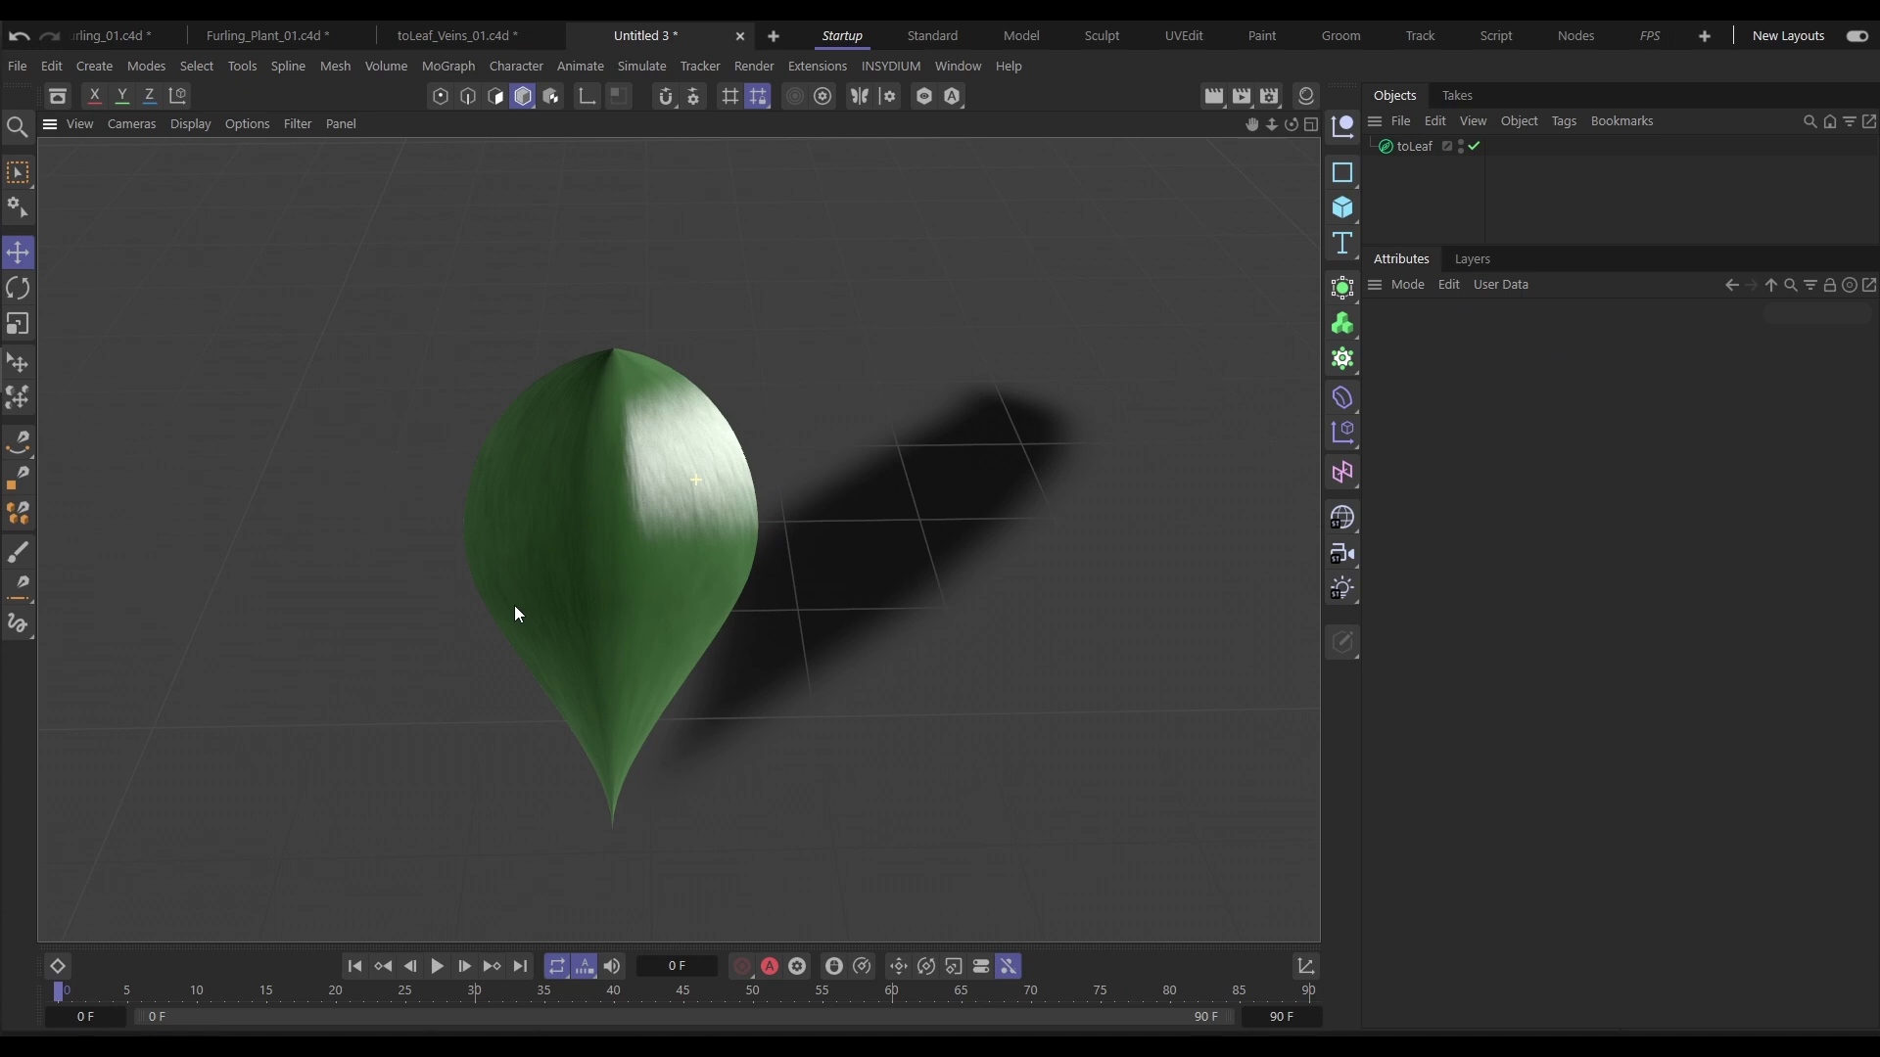
Add a Midvein to toLeaf with radius 2.6, a tip-tapering profile and a longer petiole.
click(1414, 146)
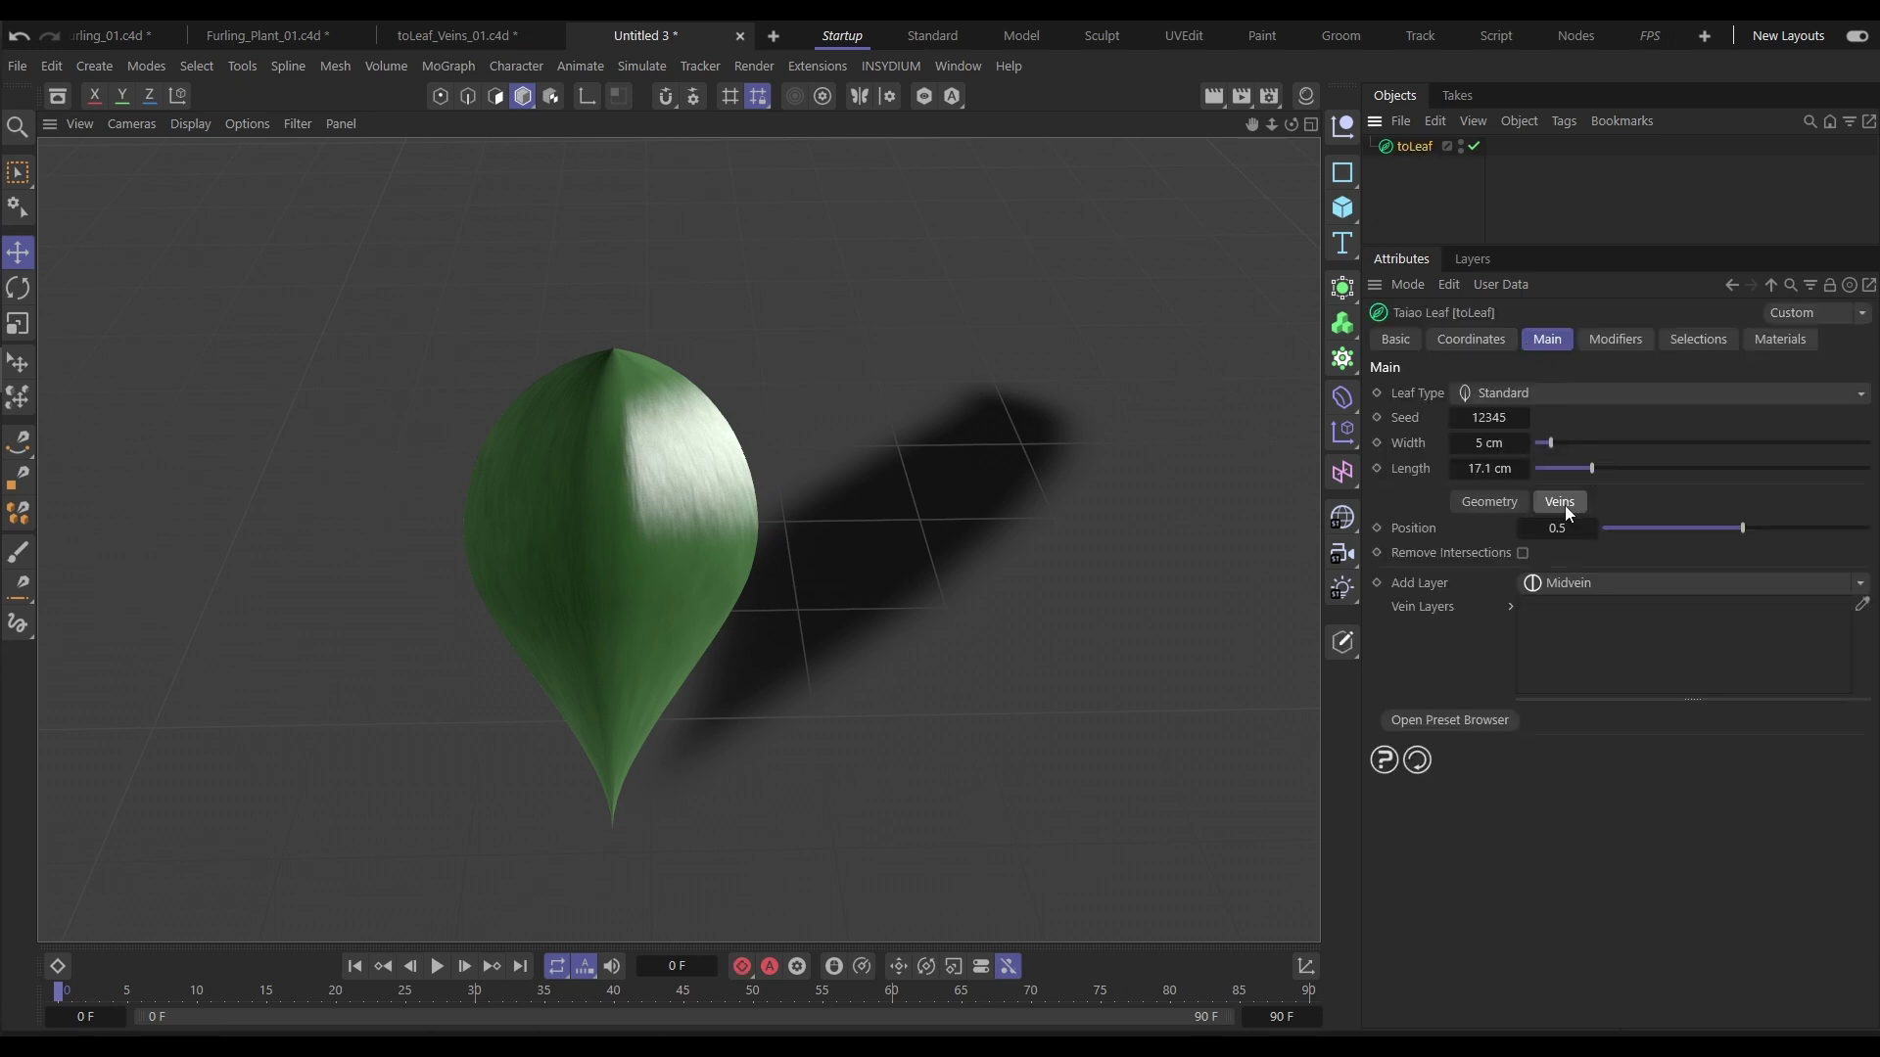
click(1859, 587)
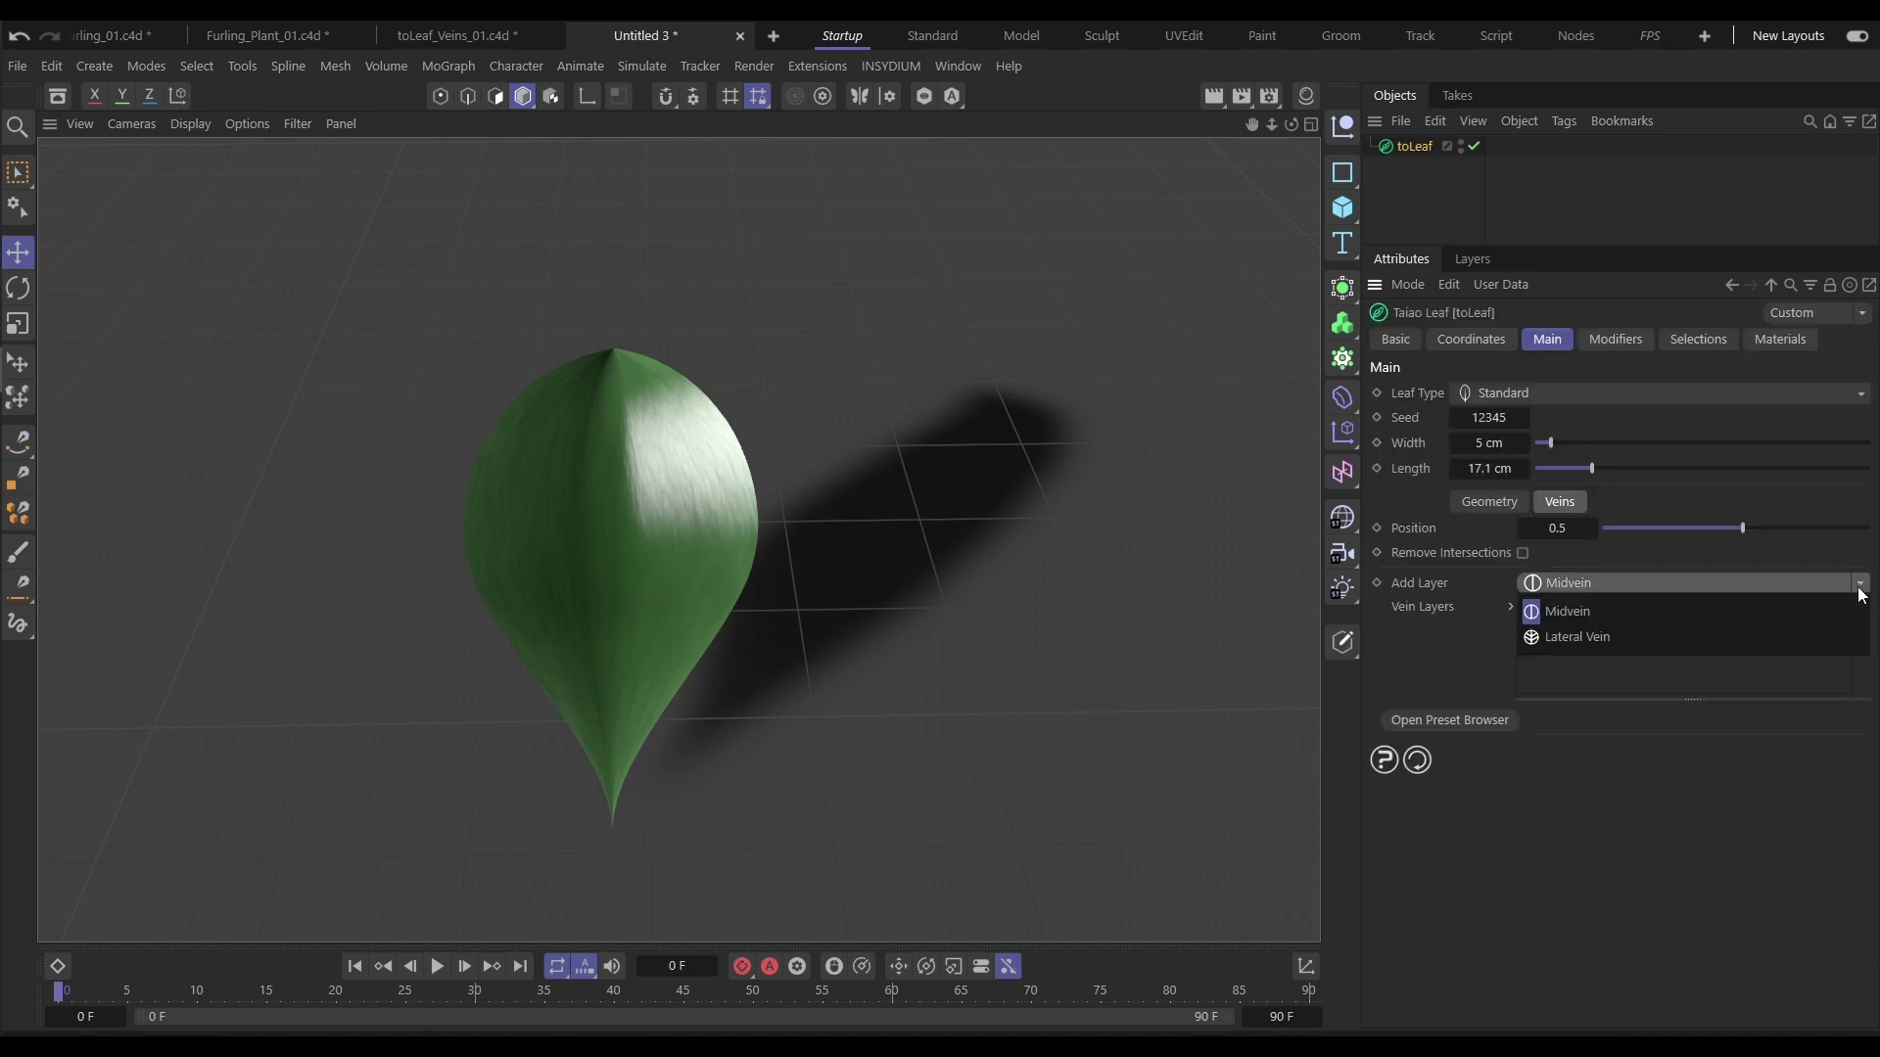
click(1607, 608)
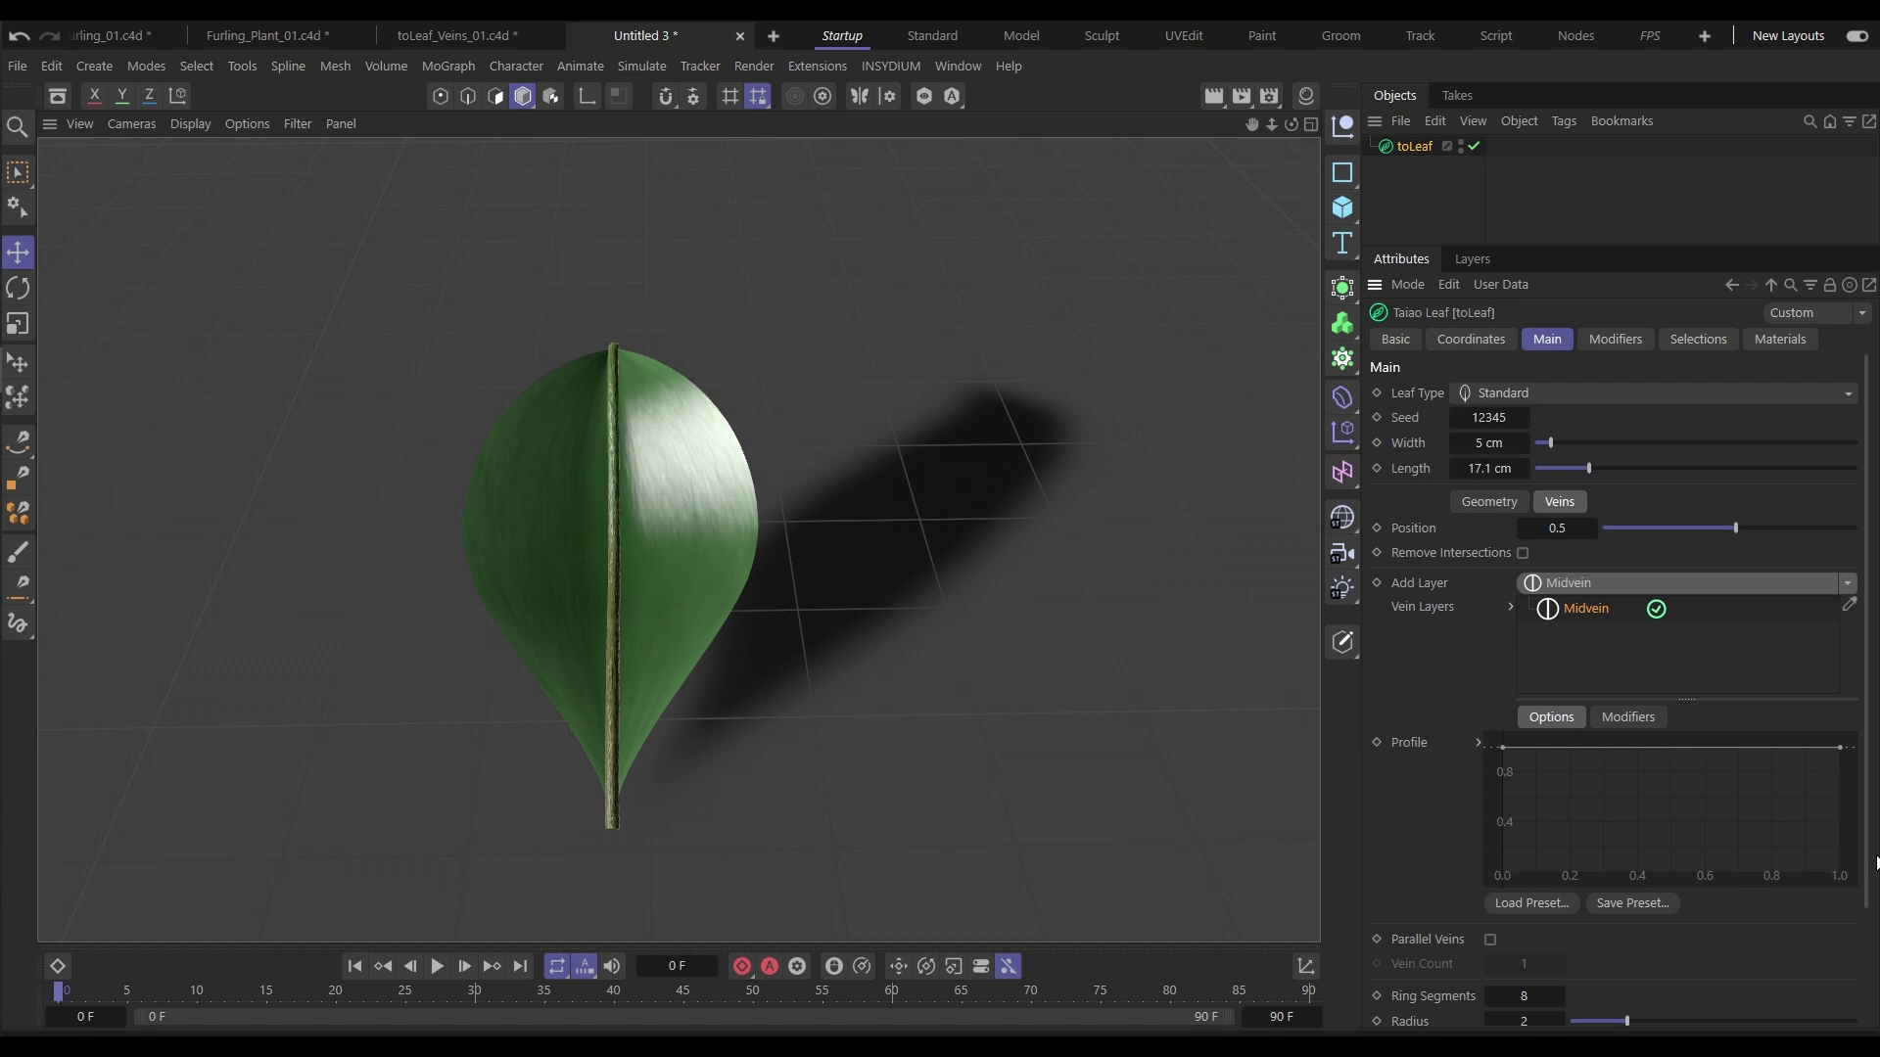
scroll(1566, 910, down, 3)
mouse_move(1623, 901)
mouse_down()
mouse_move(1717, 913)
mouse_move(1641, 925)
mouse_move(1724, 930)
mouse_move(1643, 930)
mouse_up()
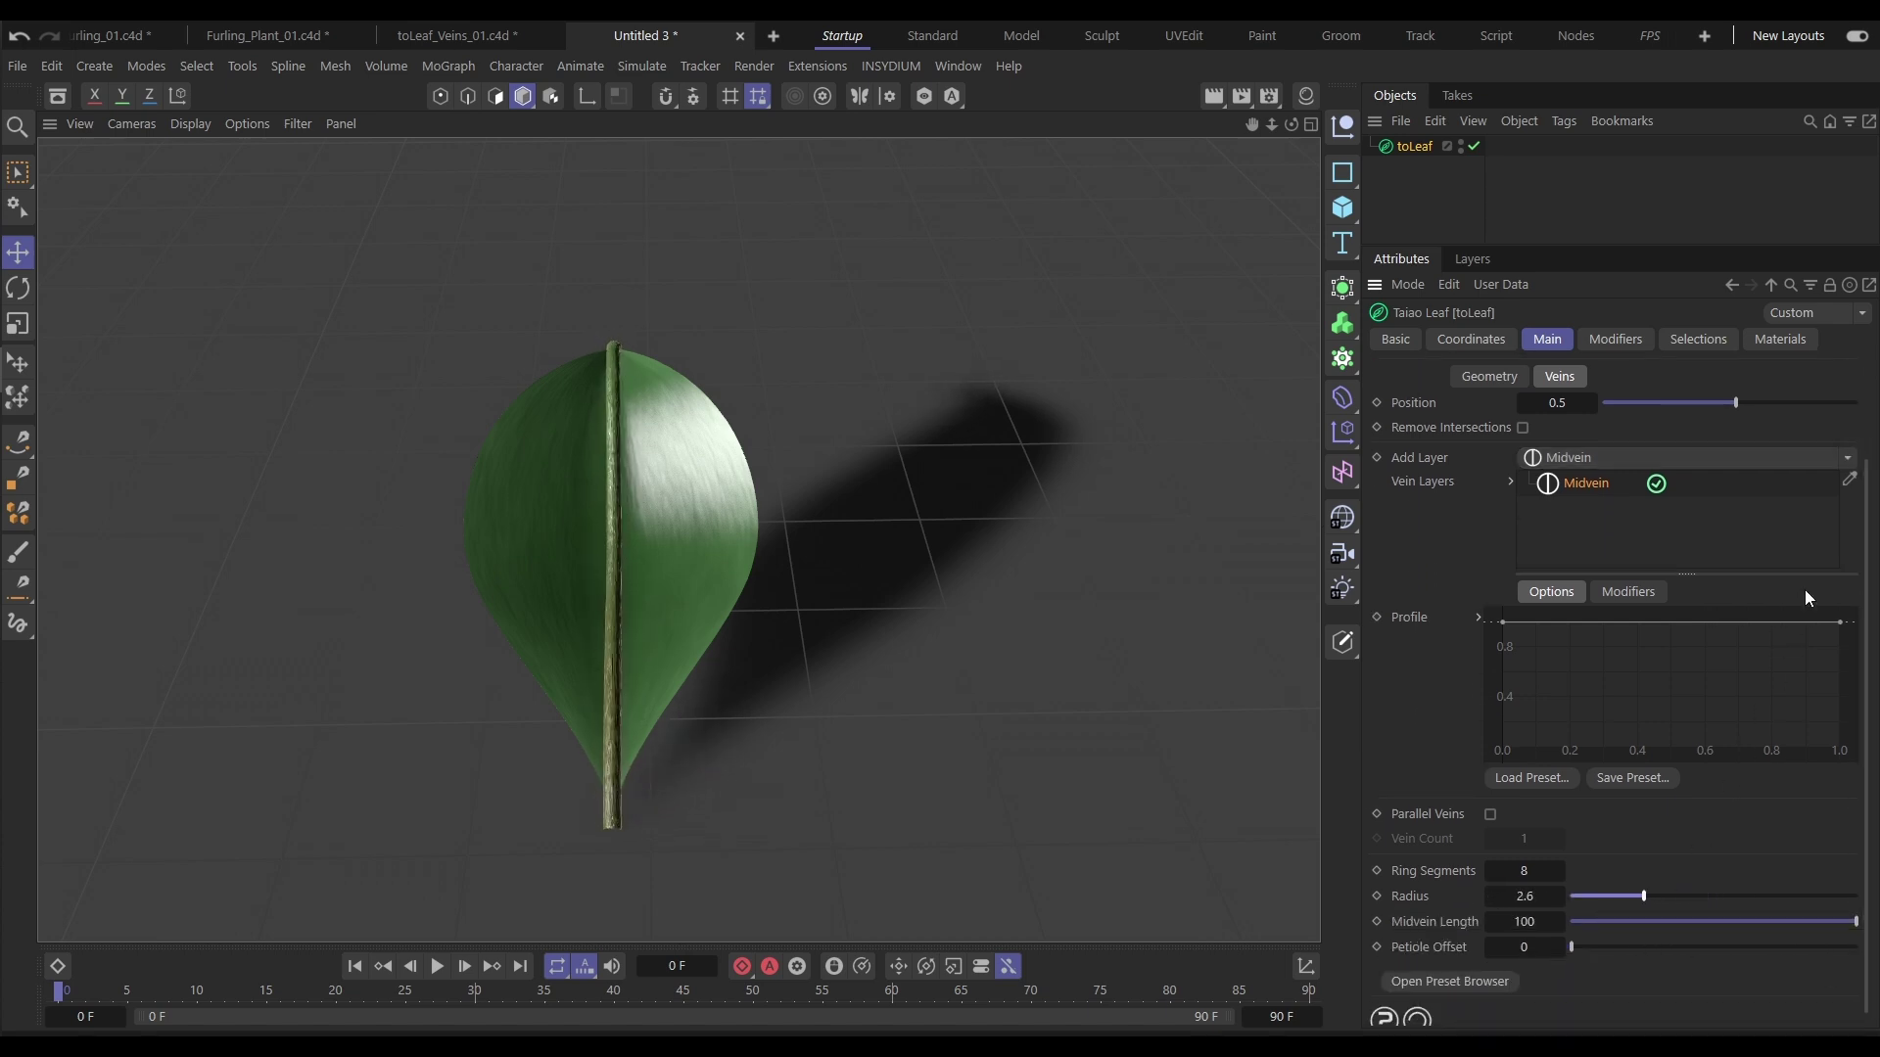
drag(1843, 634, 1851, 783)
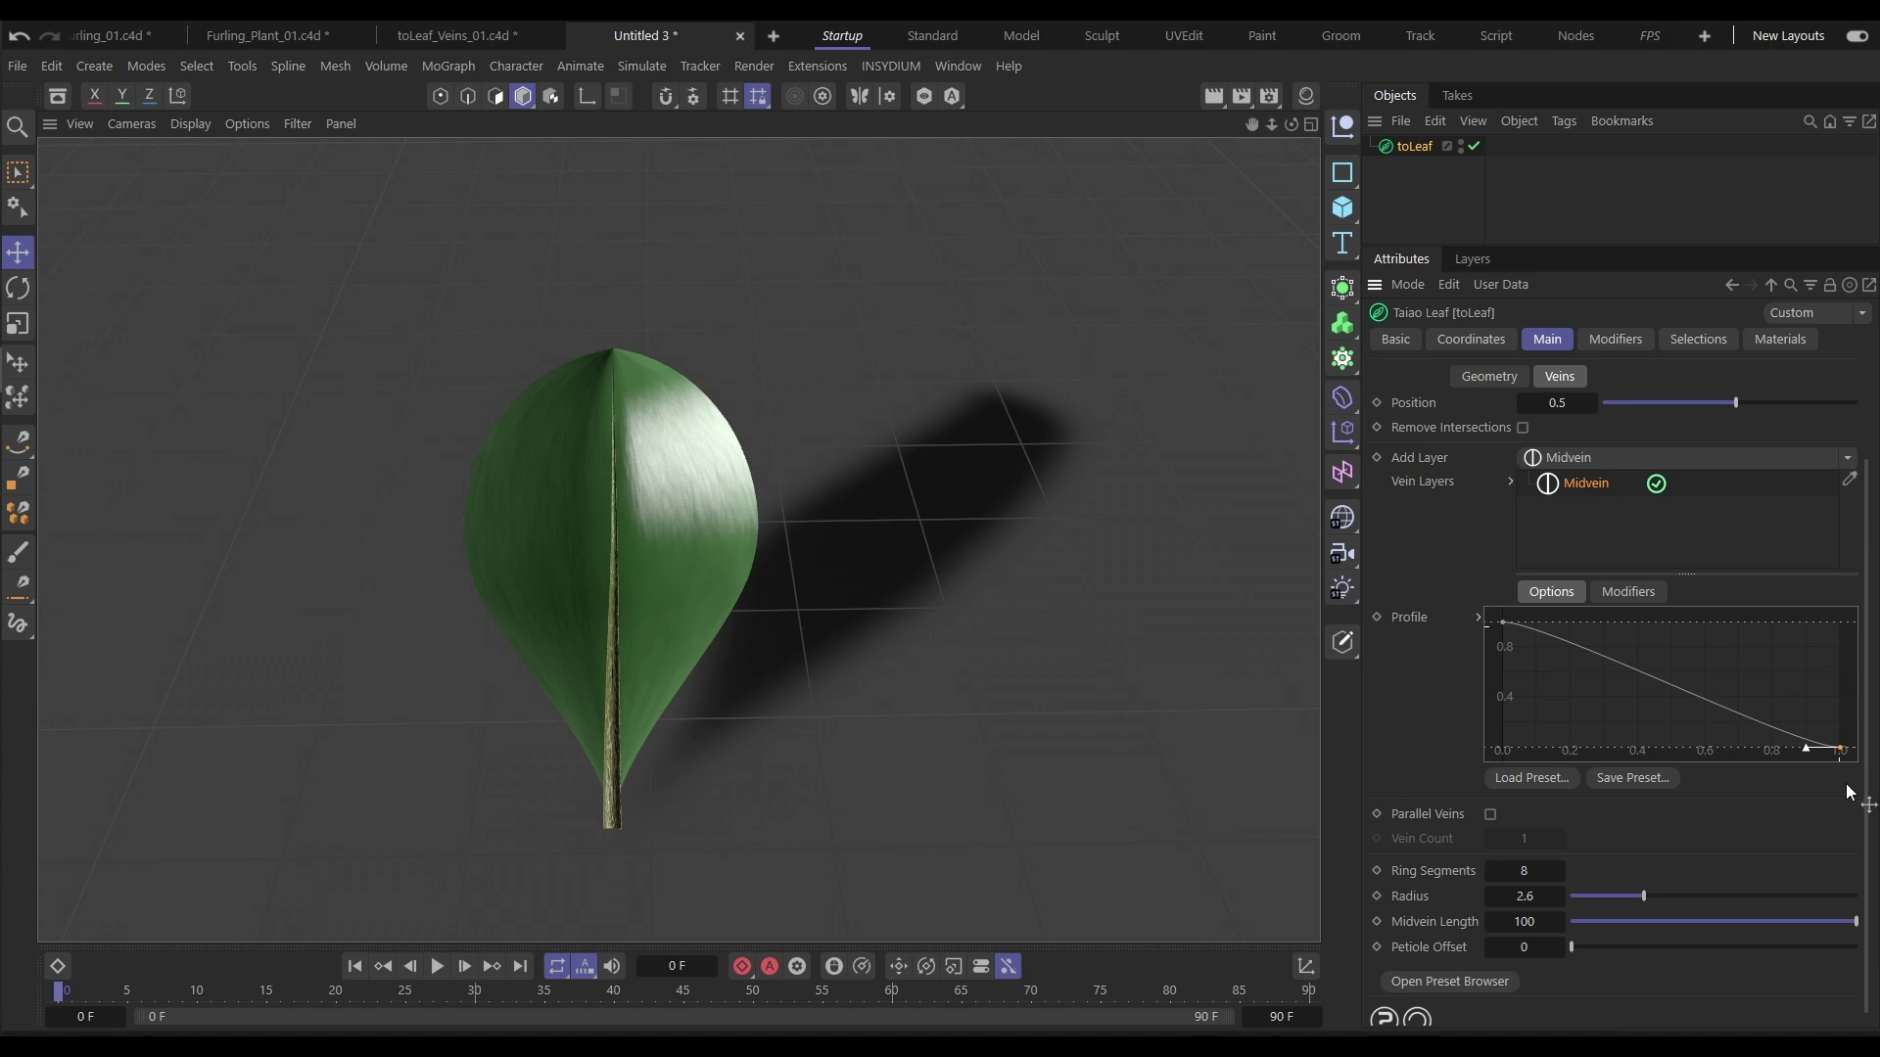
mouse_move(1585, 946)
mouse_down()
mouse_move(1664, 949)
mouse_move(1600, 956)
mouse_up()
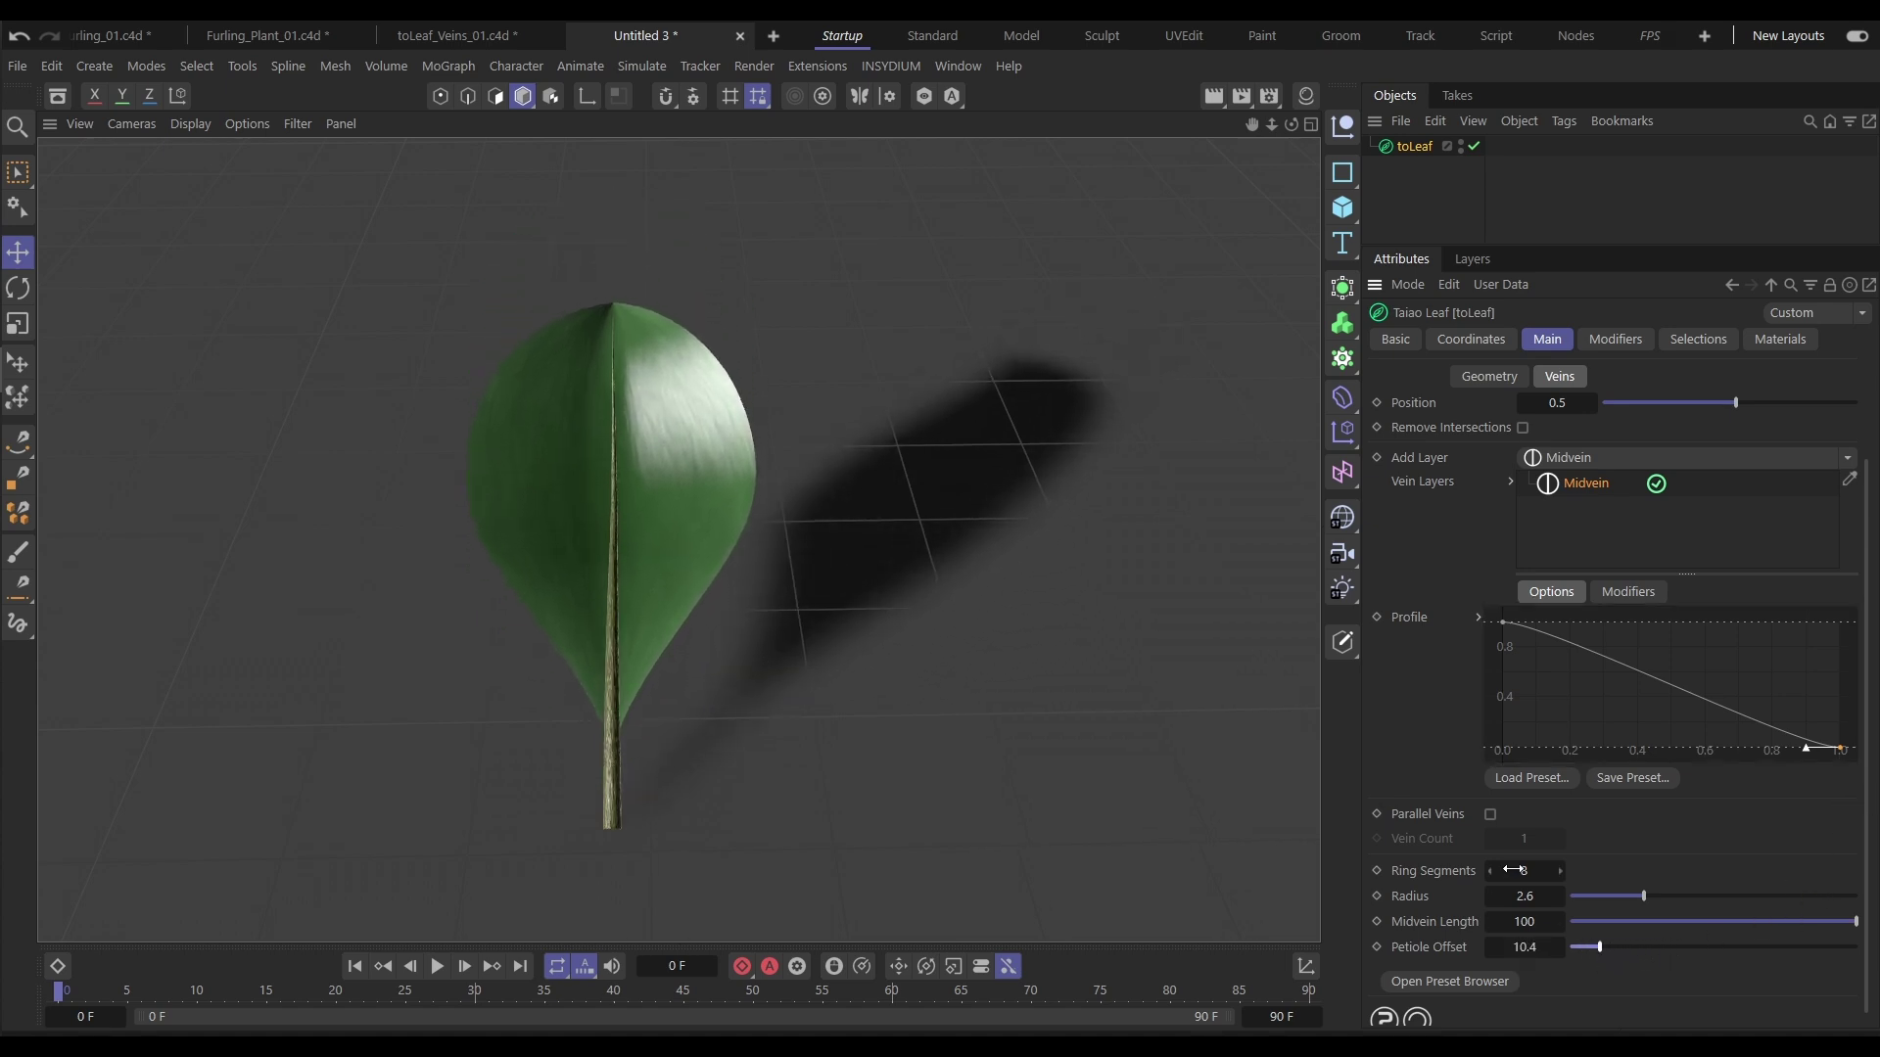
Turn on parallel veins and test higher vein counts before returning to one.
click(1490, 815)
click(1560, 839)
click(1561, 839)
click(1560, 839)
click(1561, 839)
click(1561, 839)
click(1560, 839)
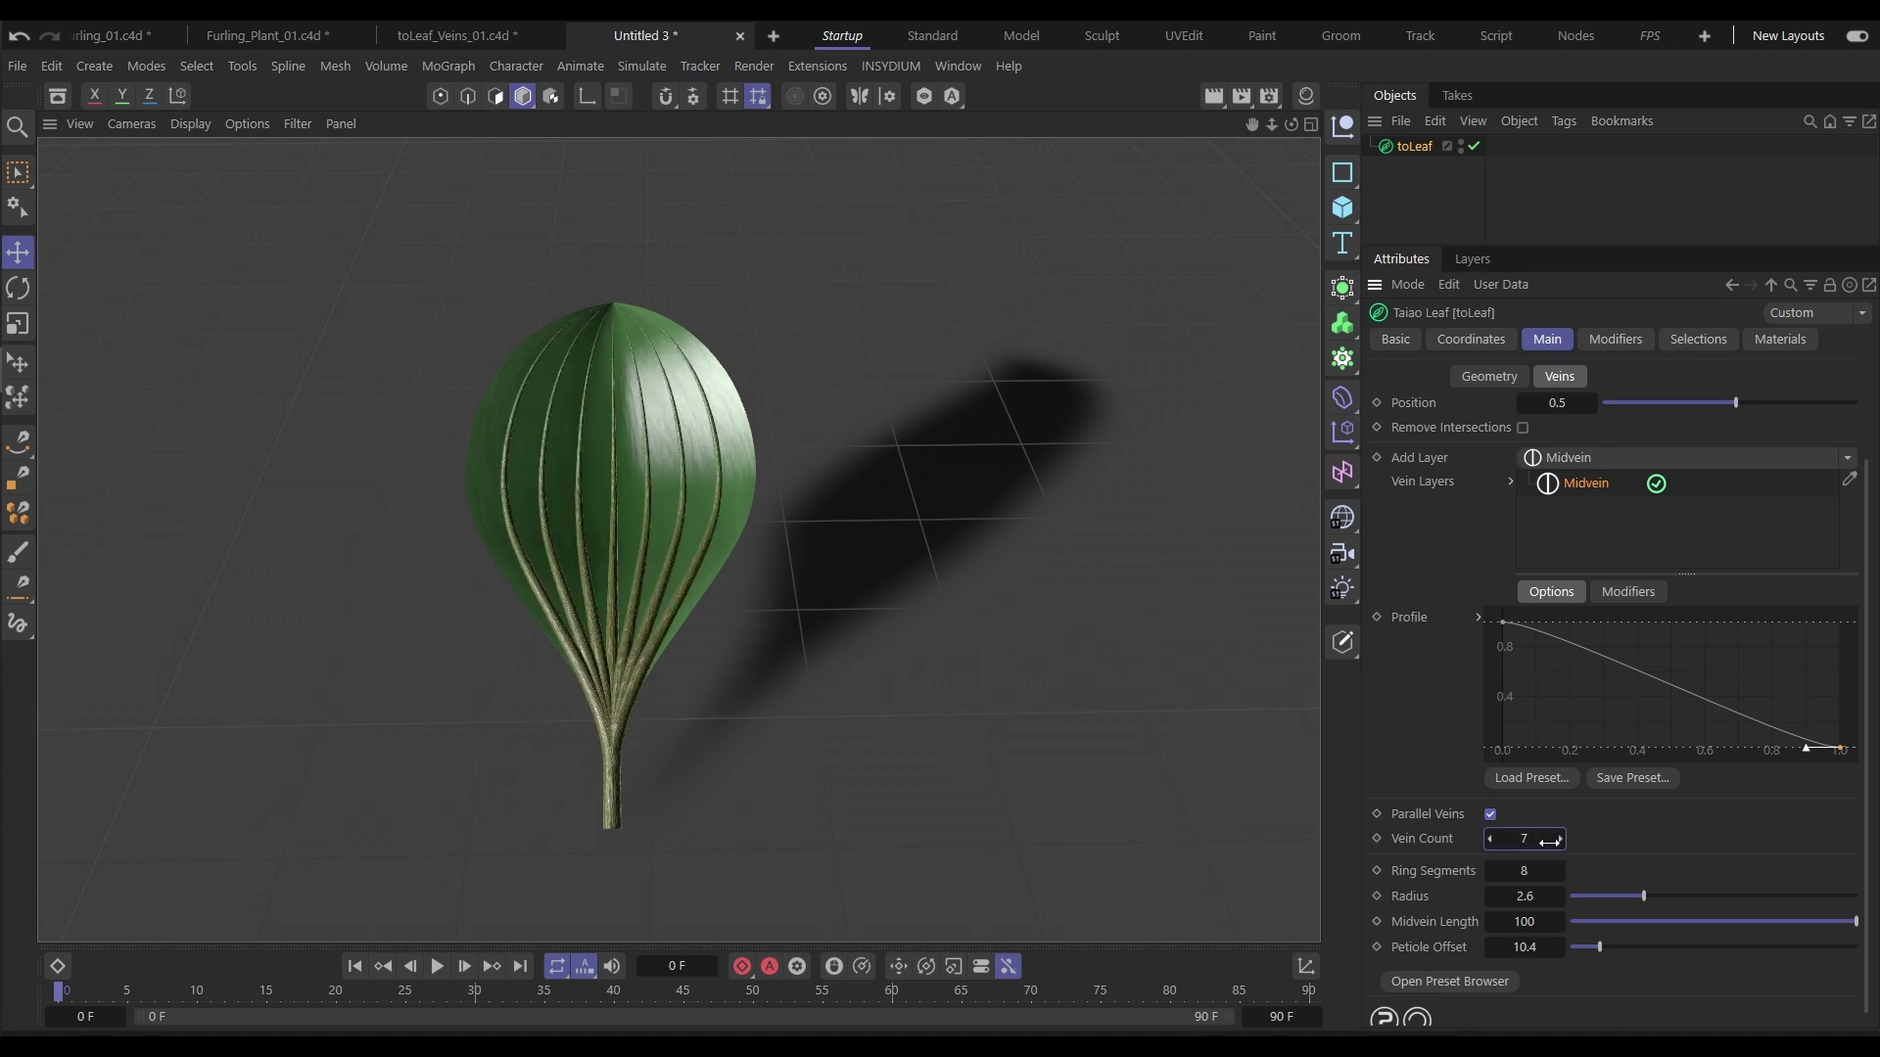
mouse_move(626, 473)
alt+mouse_down()
mouse_move(805, 455)
mouse_move(961, 378)
mouse_move(809, 446)
mouse_move(625, 474)
alt+mouse_up()
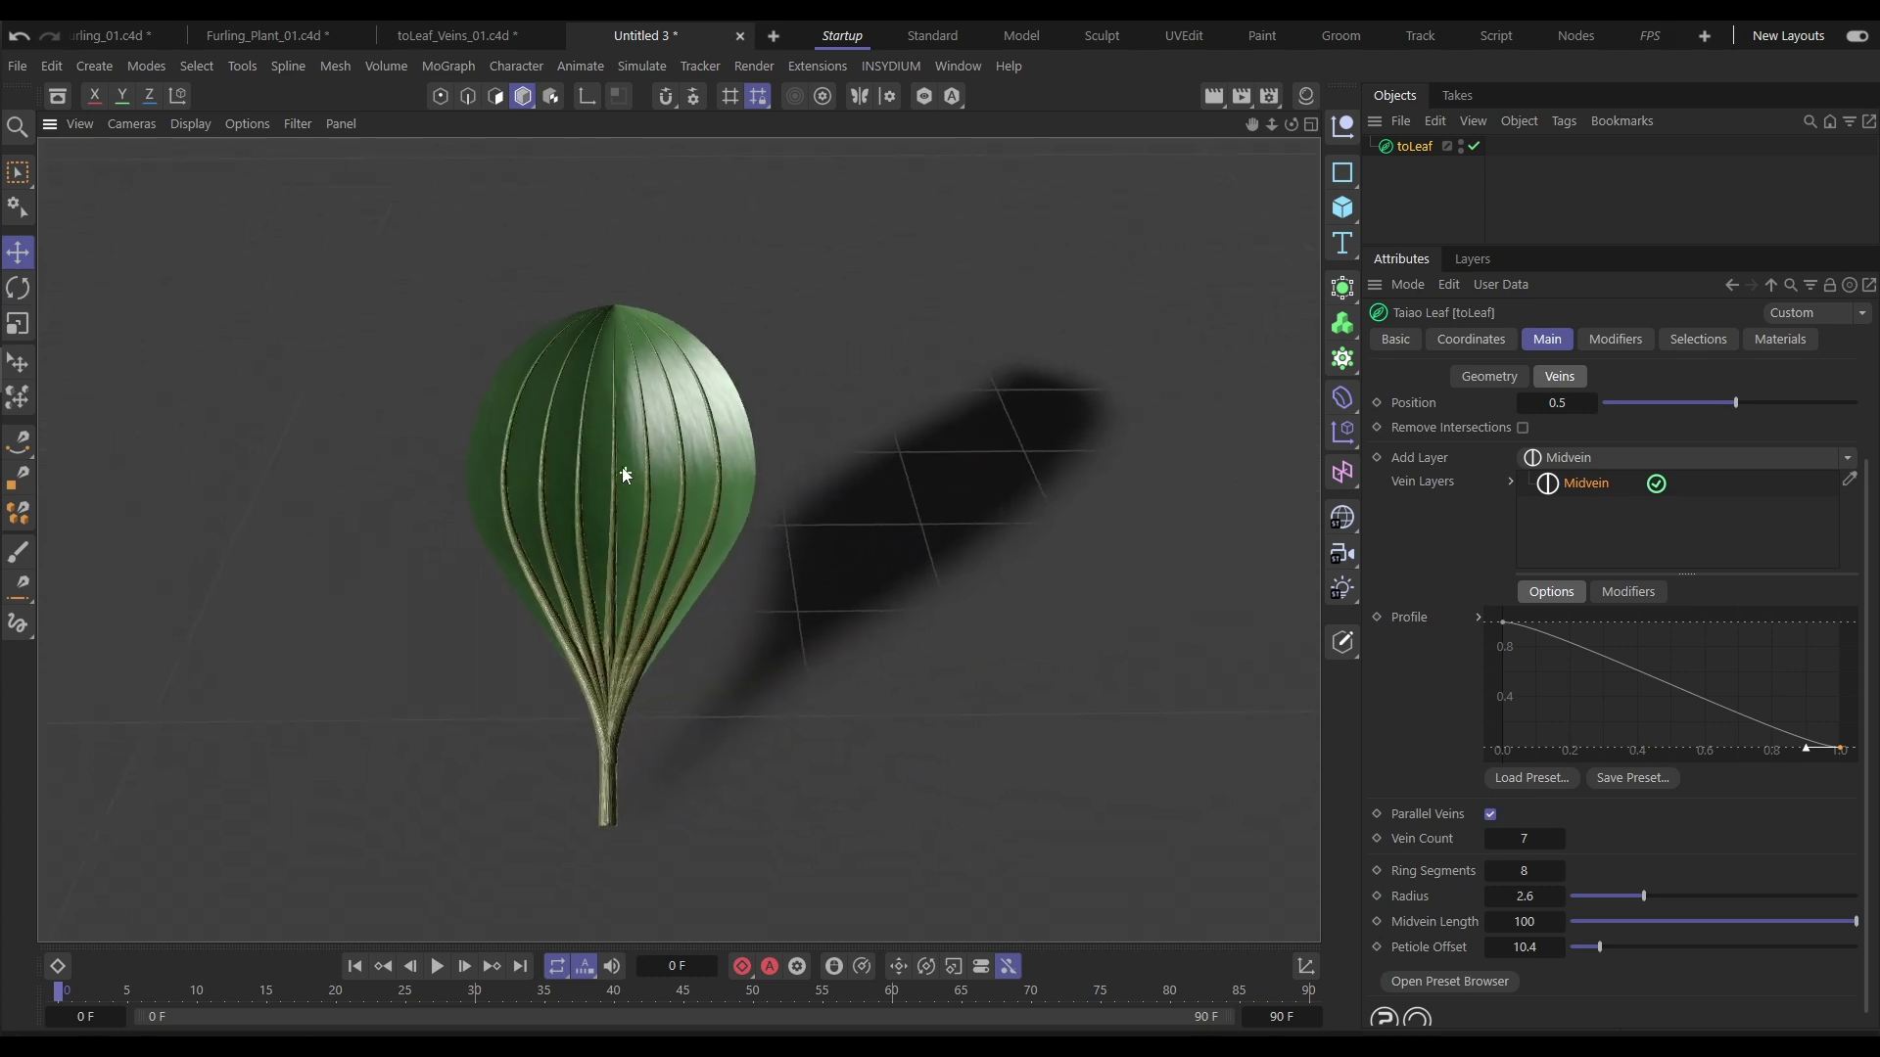
click(1489, 840)
click(1489, 840)
click(1489, 840)
click(1489, 840)
click(1489, 840)
click(1490, 840)
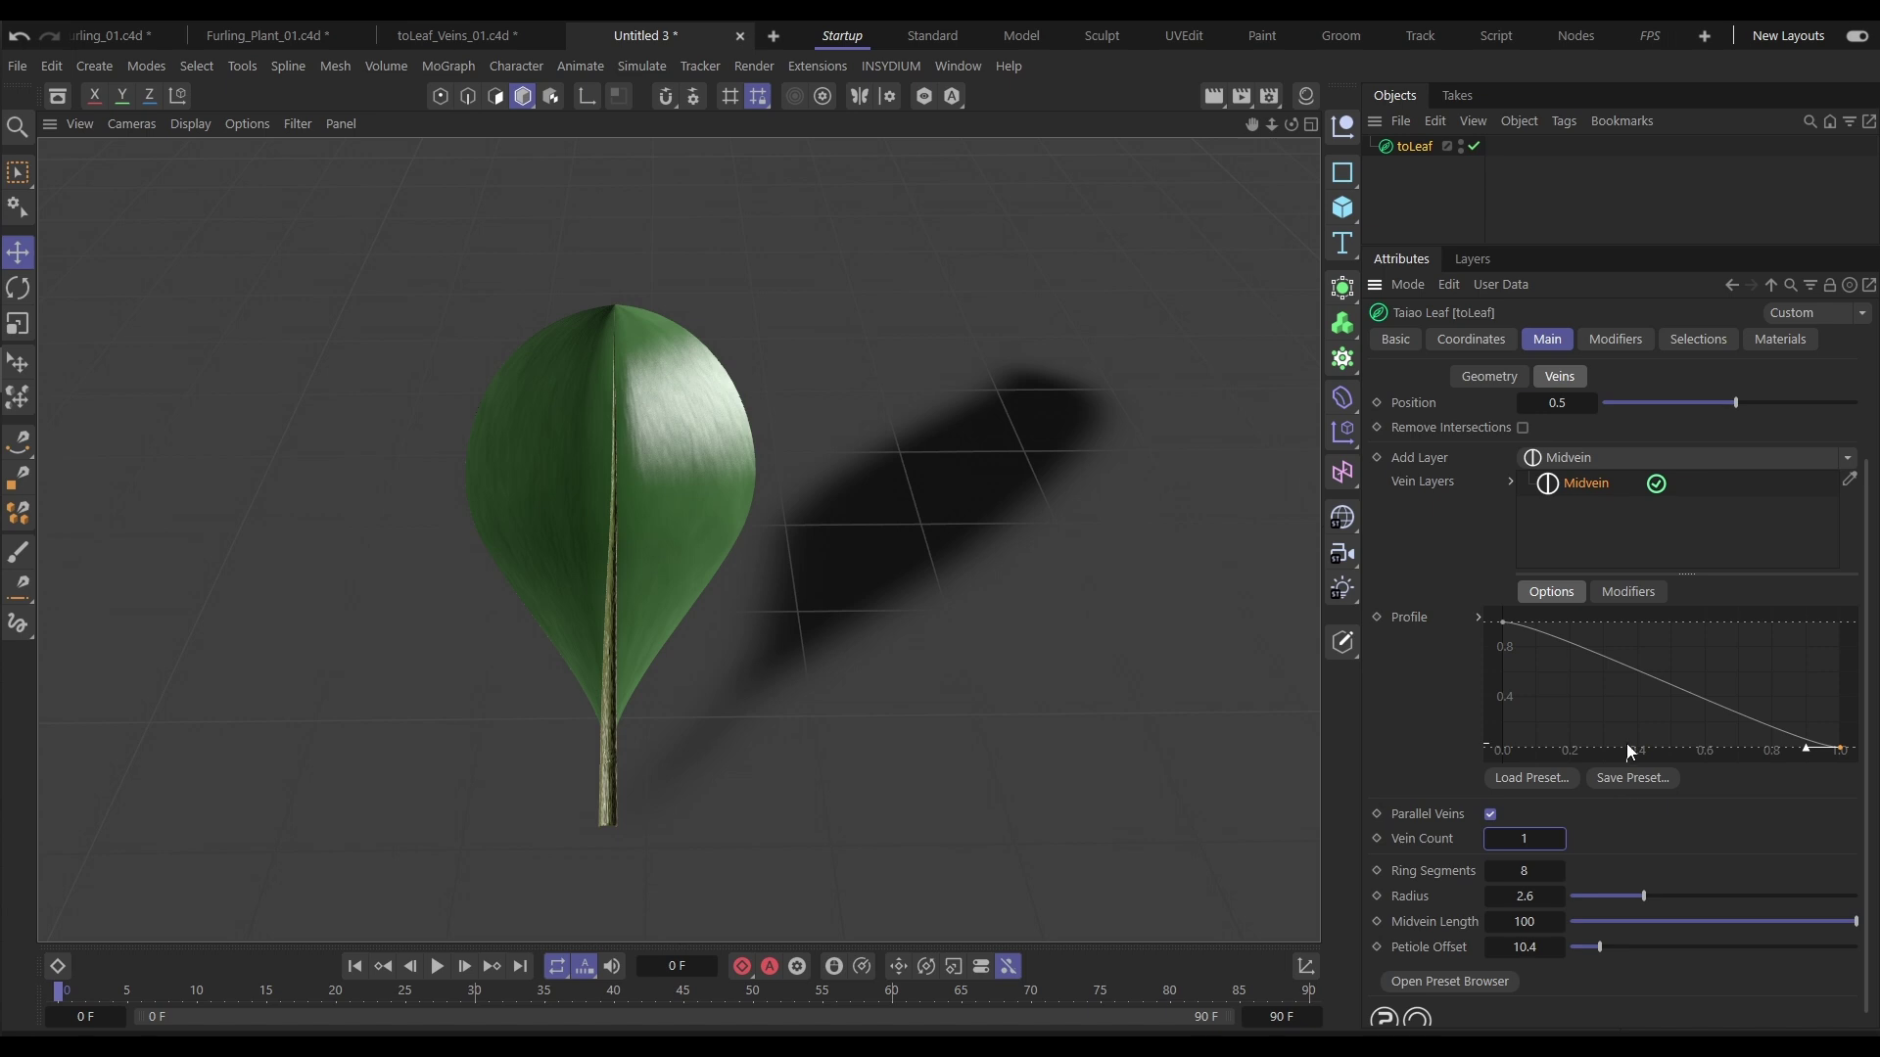
Add Turbulence and Bend modifiers to the midvein, making it wavy and bent sideways.
click(1617, 593)
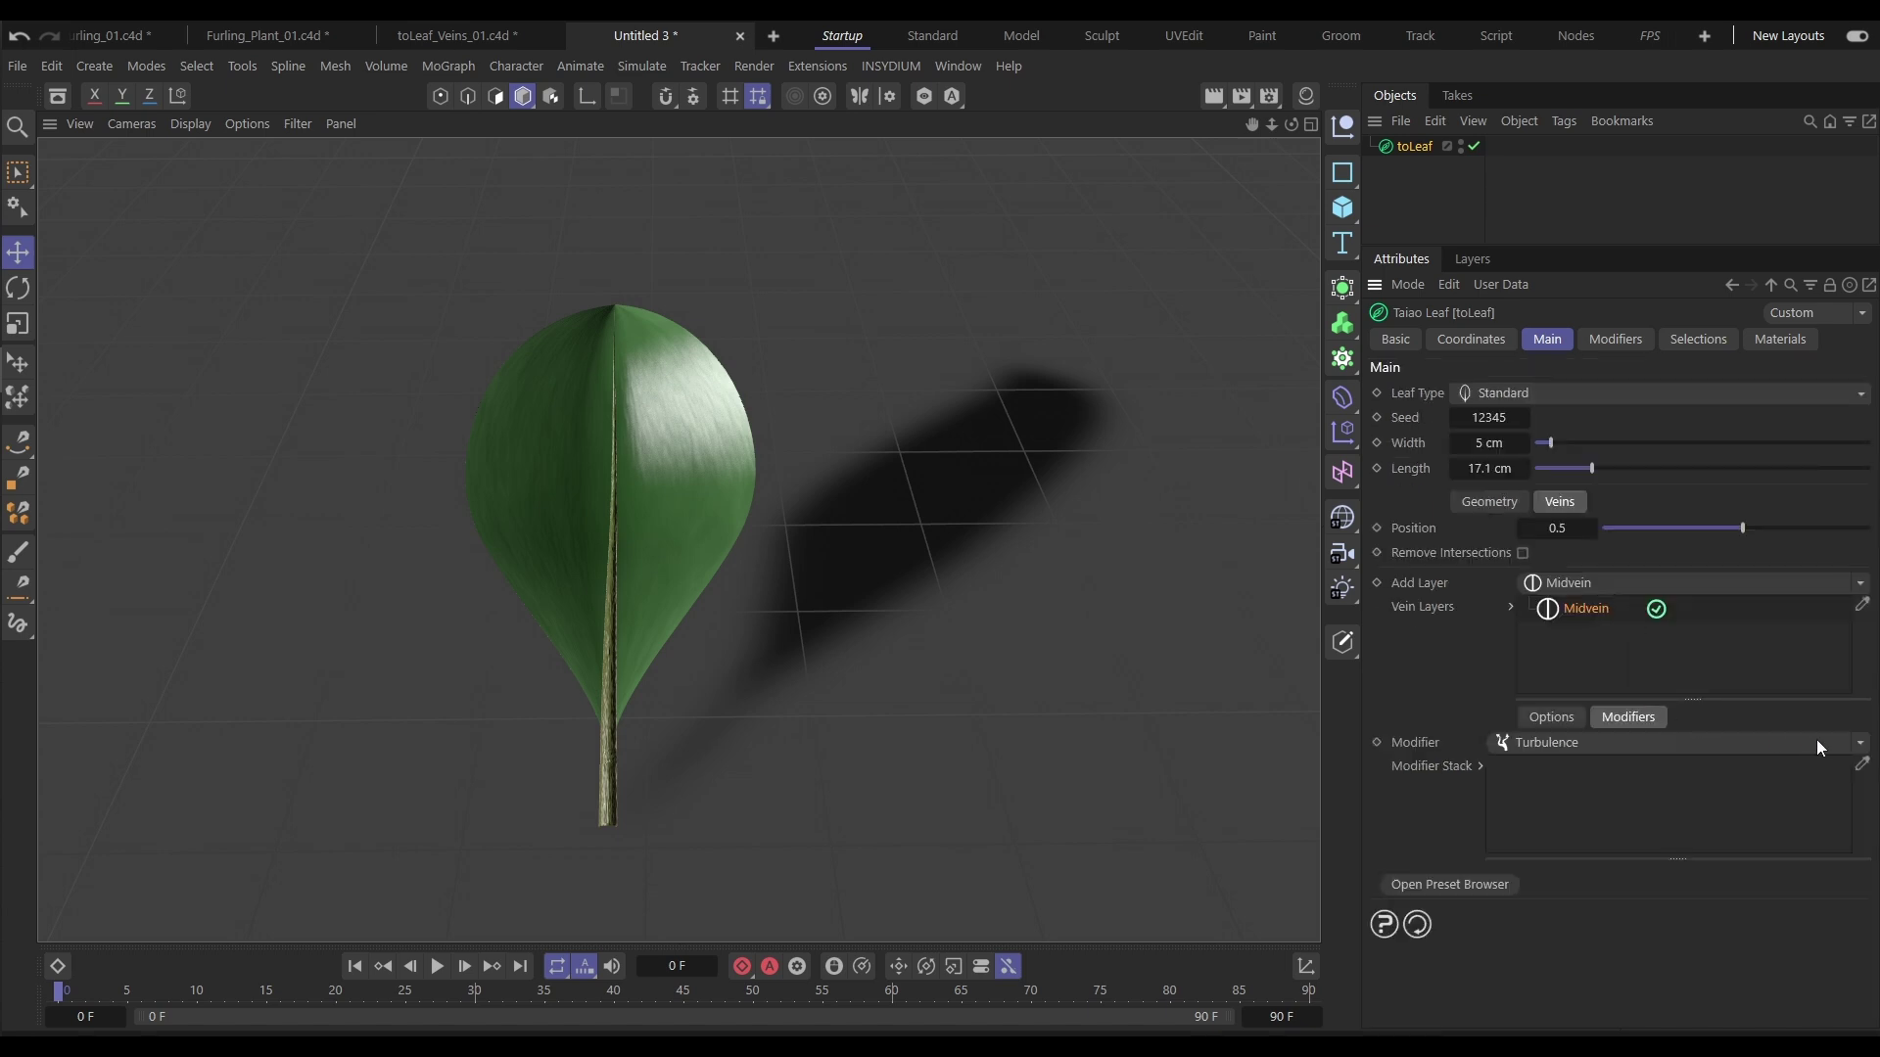
click(1771, 744)
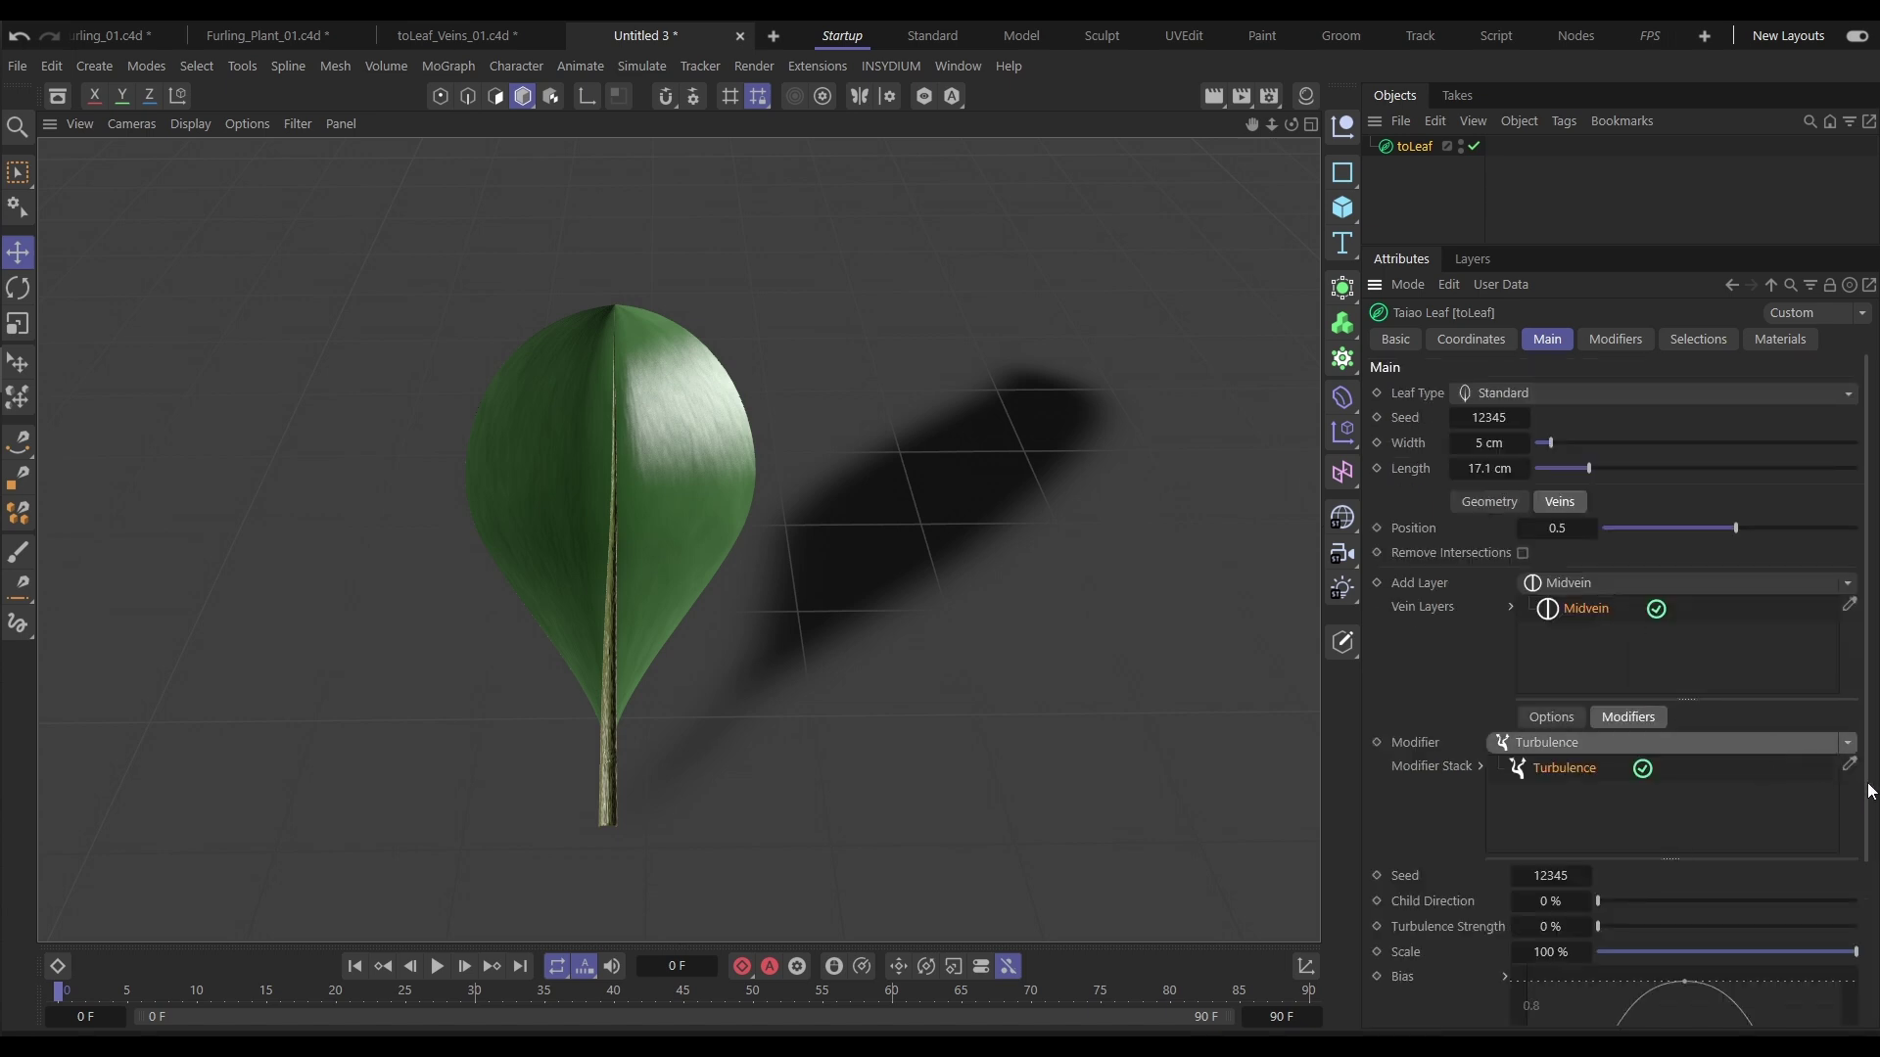
scroll(1784, 884, down, 3)
mouse_move(1607, 810)
mouse_down()
mouse_move(1762, 832)
mouse_move(1658, 806)
mouse_up()
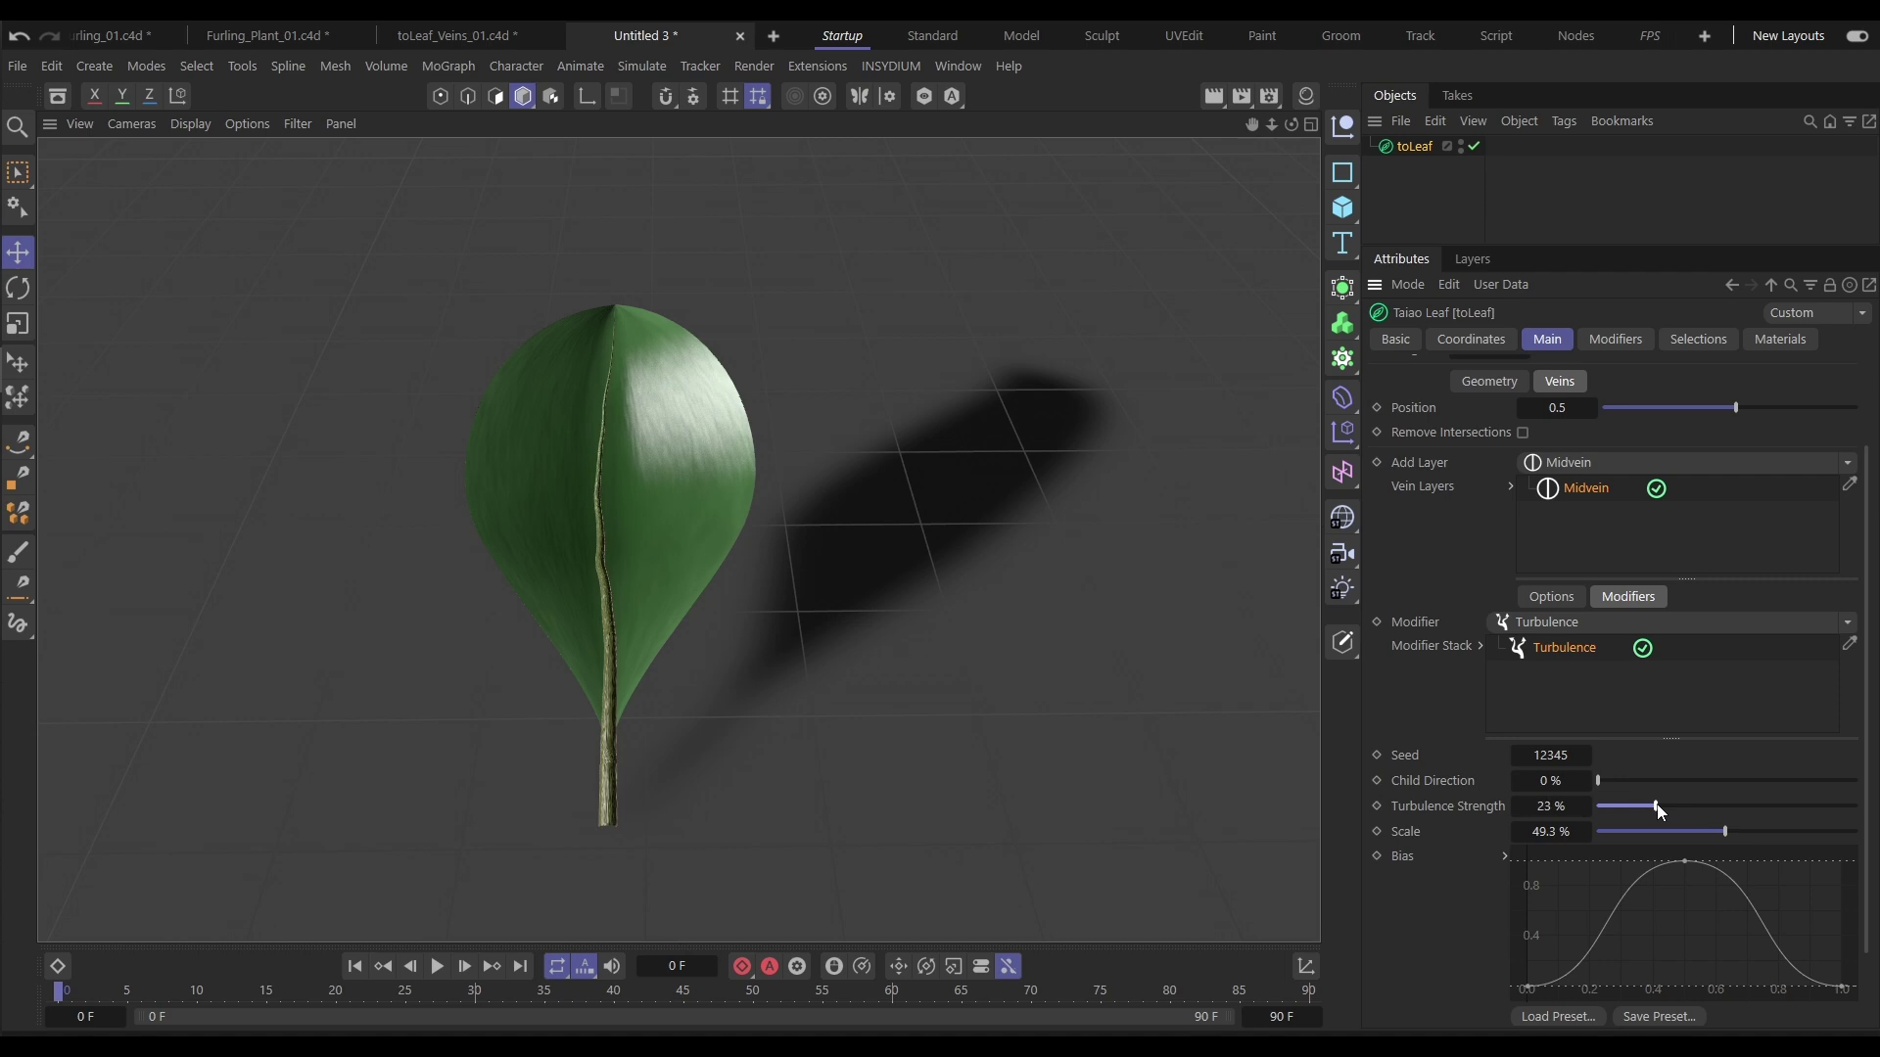
click(1843, 626)
click(1623, 676)
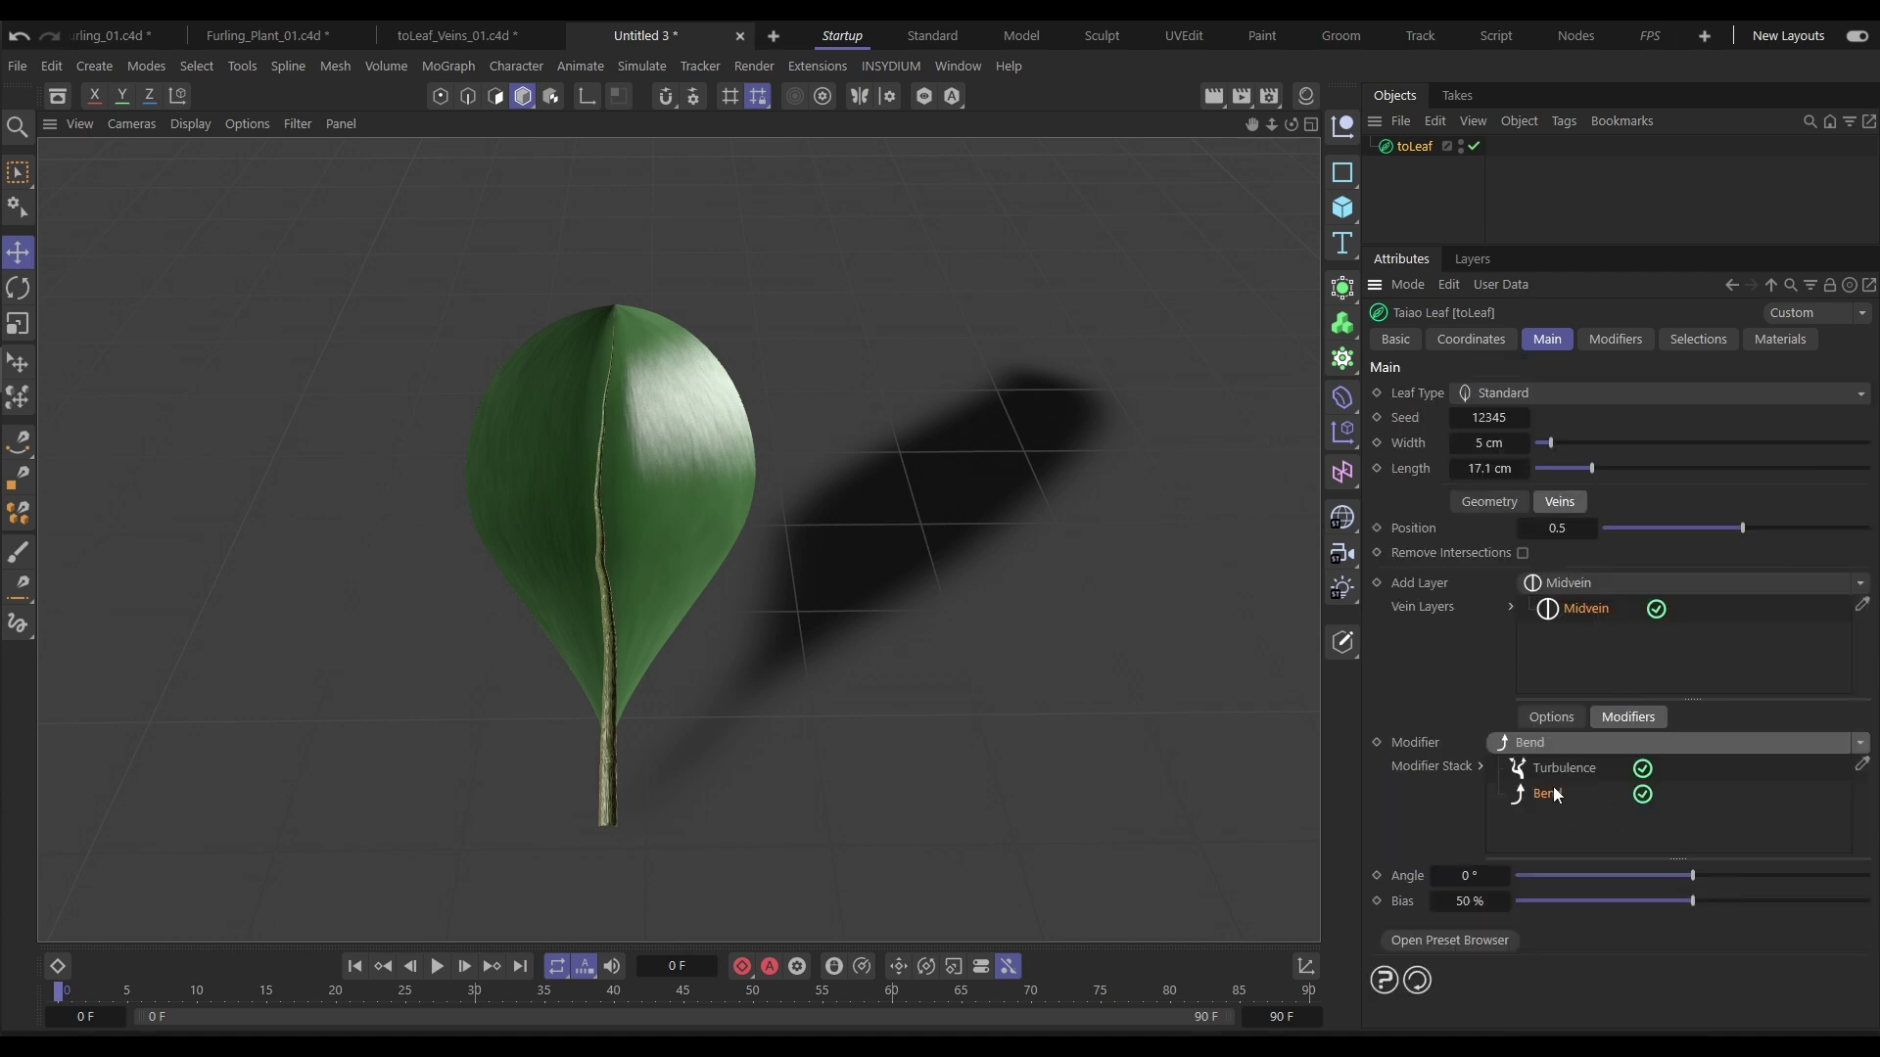
mouse_move(1691, 875)
mouse_down()
mouse_move(1725, 883)
mouse_move(1551, 901)
mouse_move(1642, 901)
mouse_move(1689, 876)
mouse_up()
Add a Furling (Petiole) modifier with 25.8° furl and 43.9% bias.
click(1860, 744)
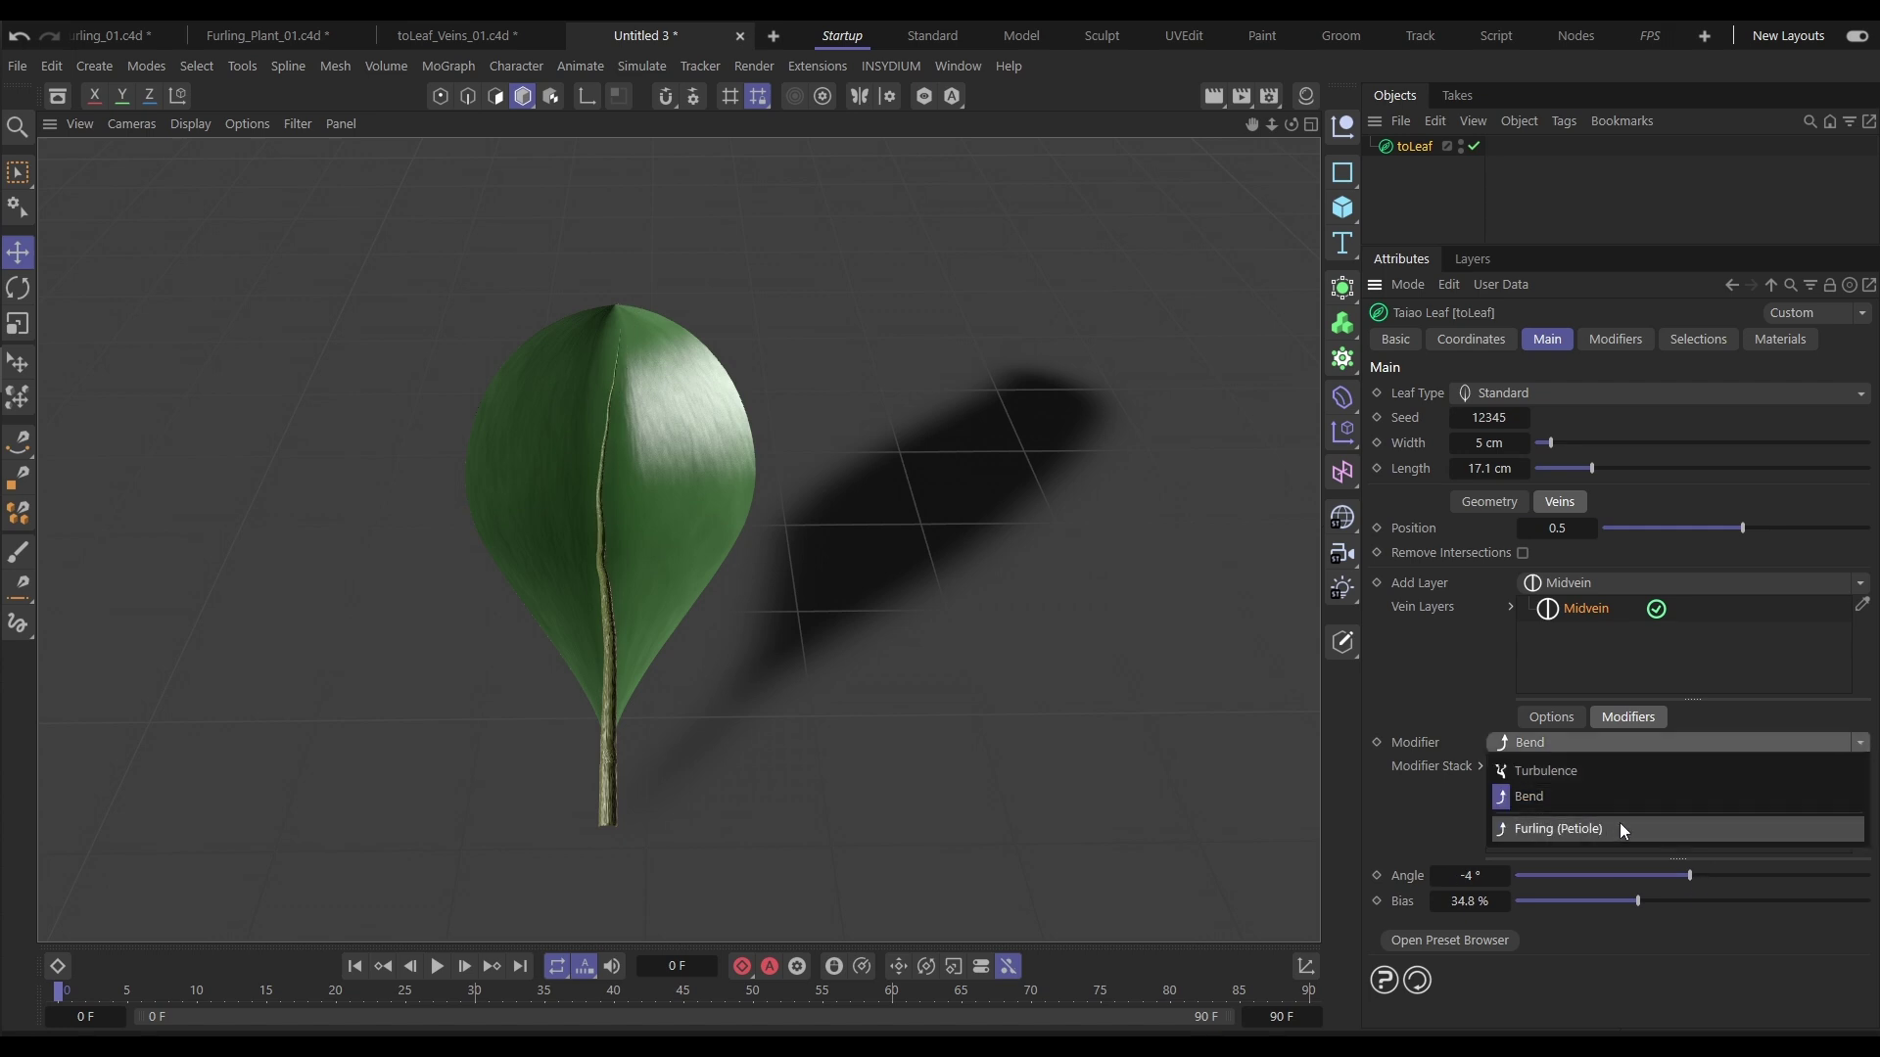
click(1602, 836)
alt+drag(752, 566, 1254, 732)
drag(1698, 877, 1669, 903)
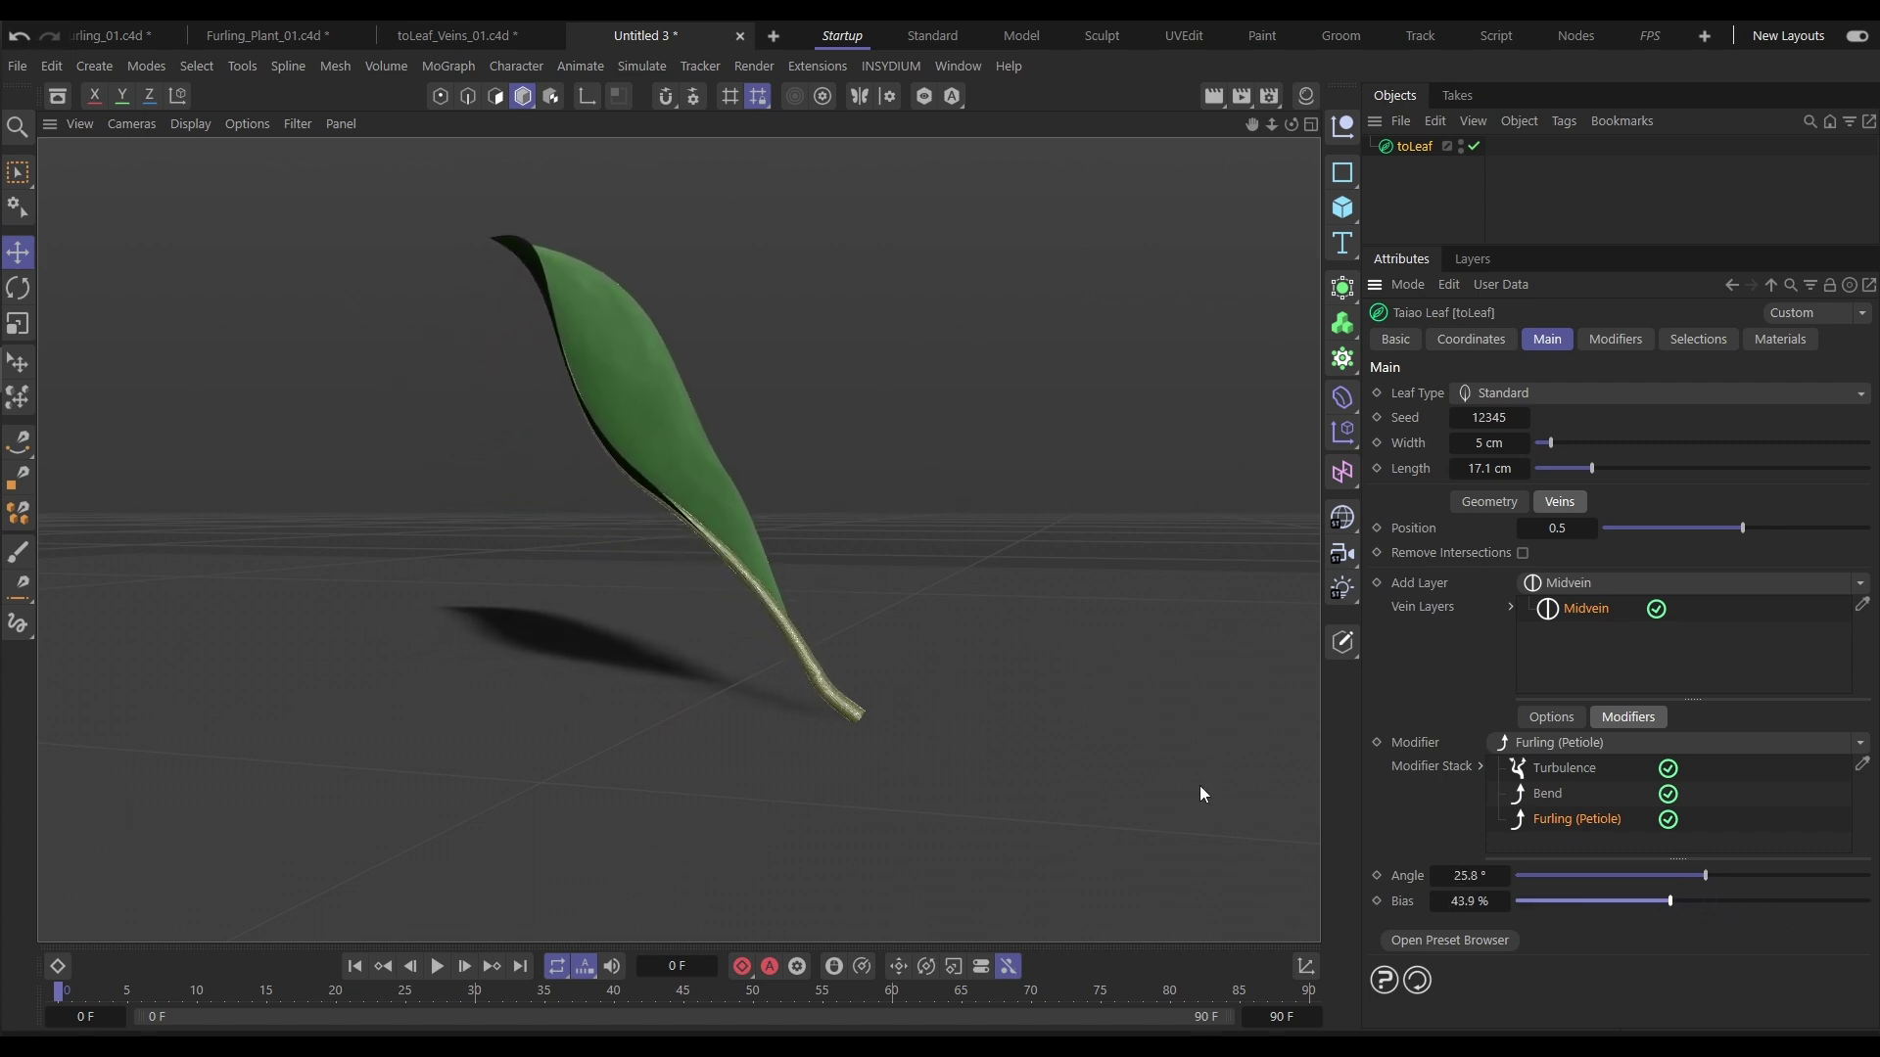
mouse_move(740, 539)
alt+mouse_down()
mouse_move(491, 575)
mouse_move(470, 608)
mouse_move(650, 616)
mouse_move(877, 689)
alt+mouse_up()
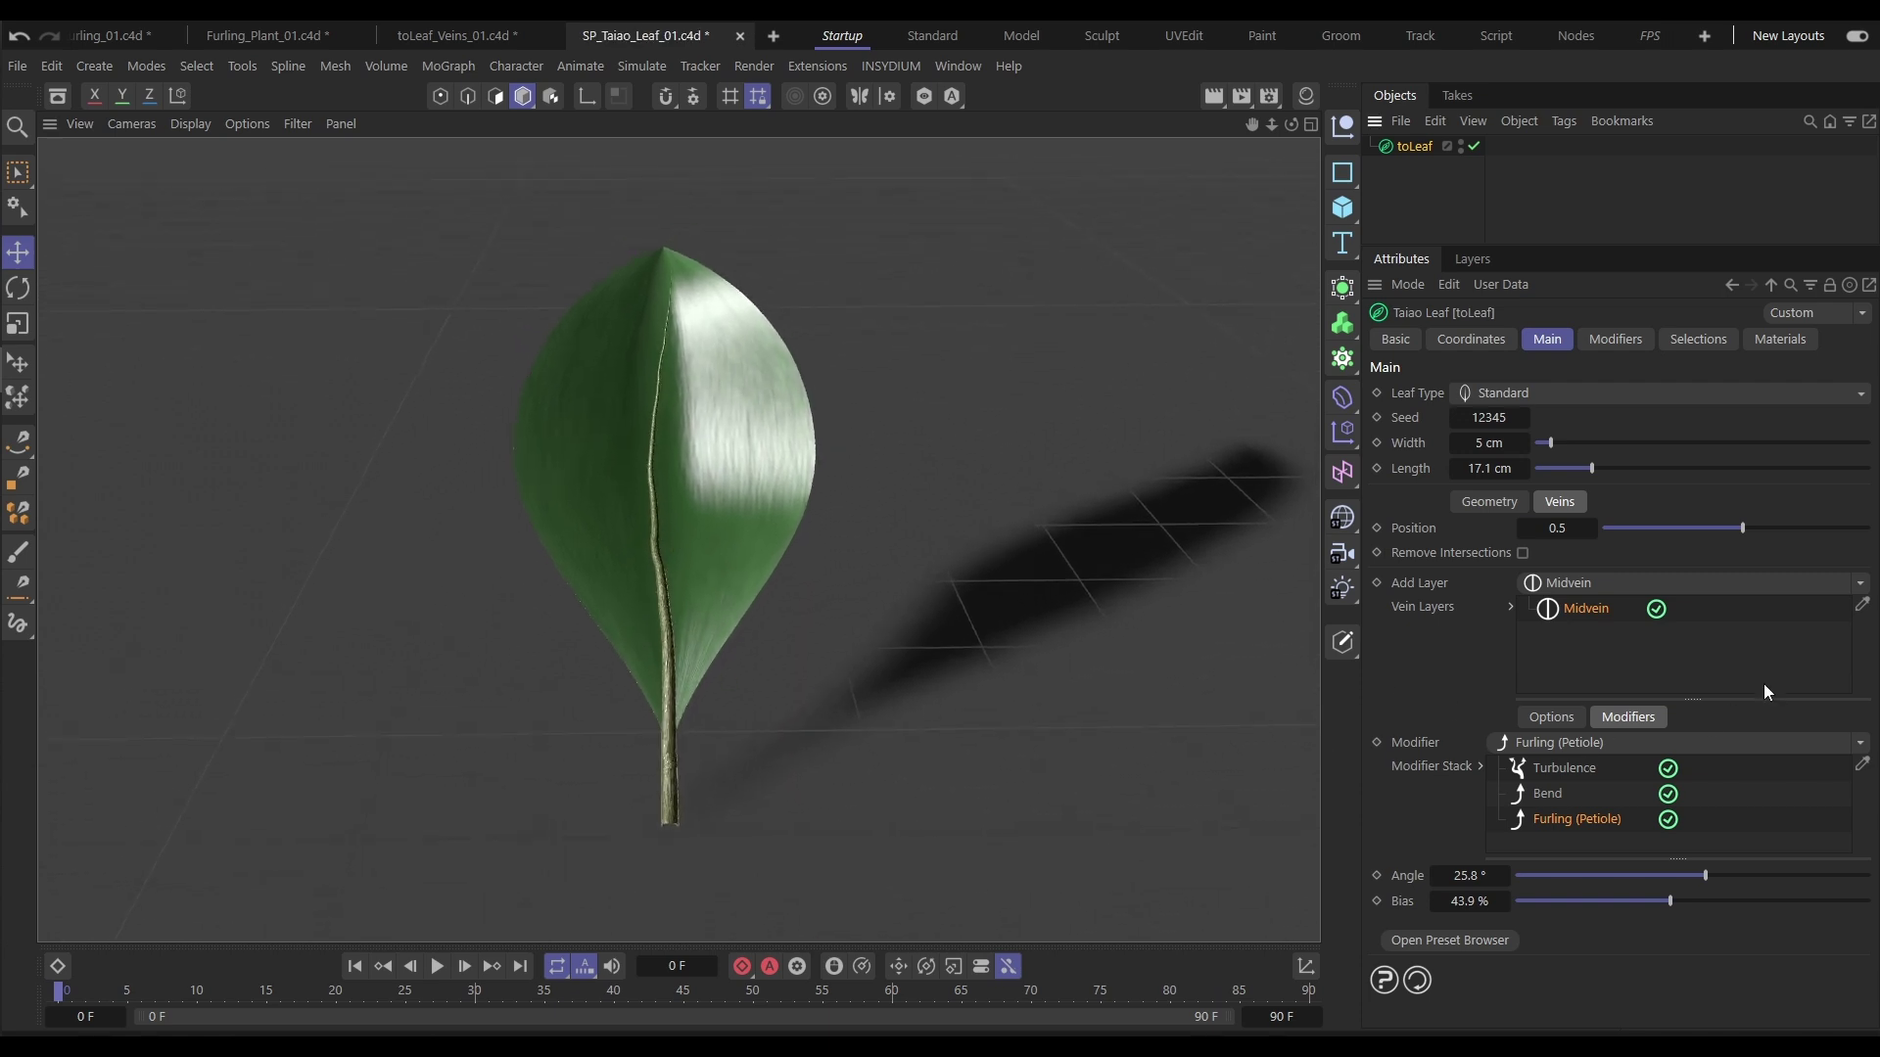
Add a Lateral Vein layer under the Midvein with a Pinnate structure.
click(1859, 583)
click(1601, 640)
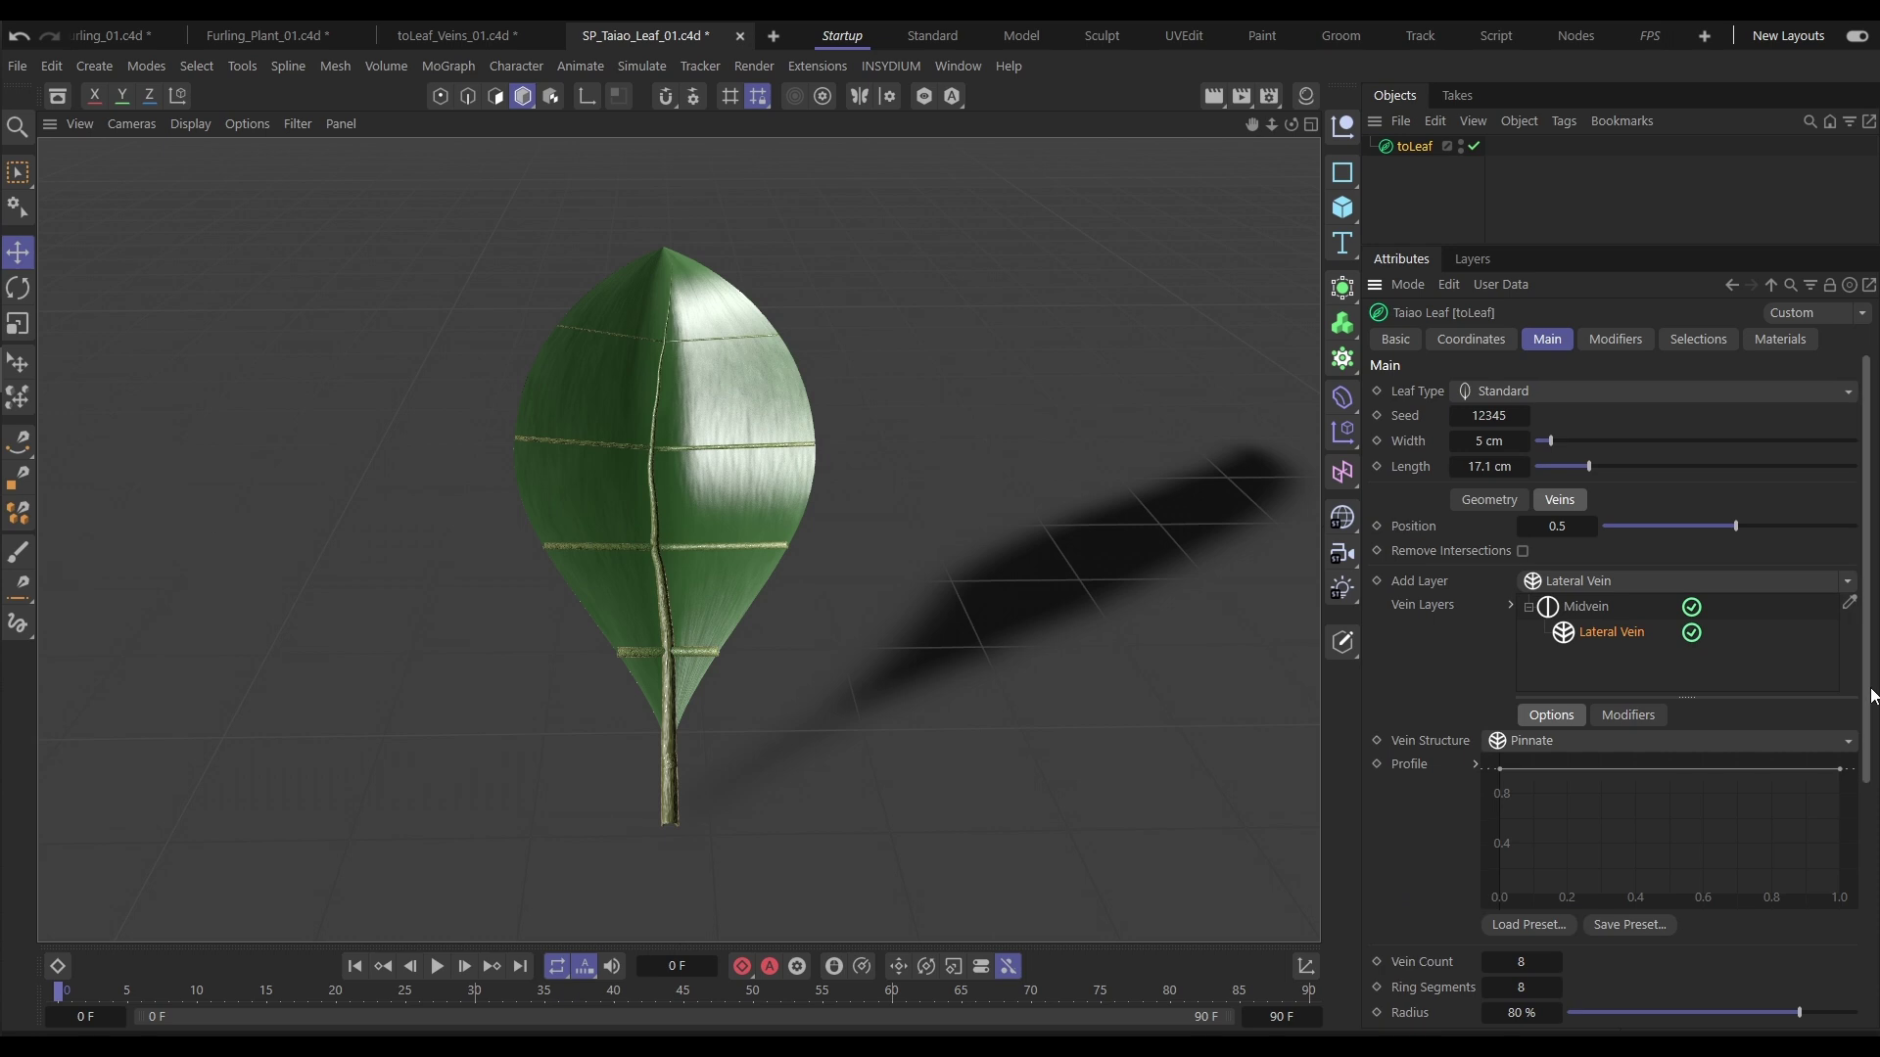
scroll(1858, 715, down, 3)
click(1848, 568)
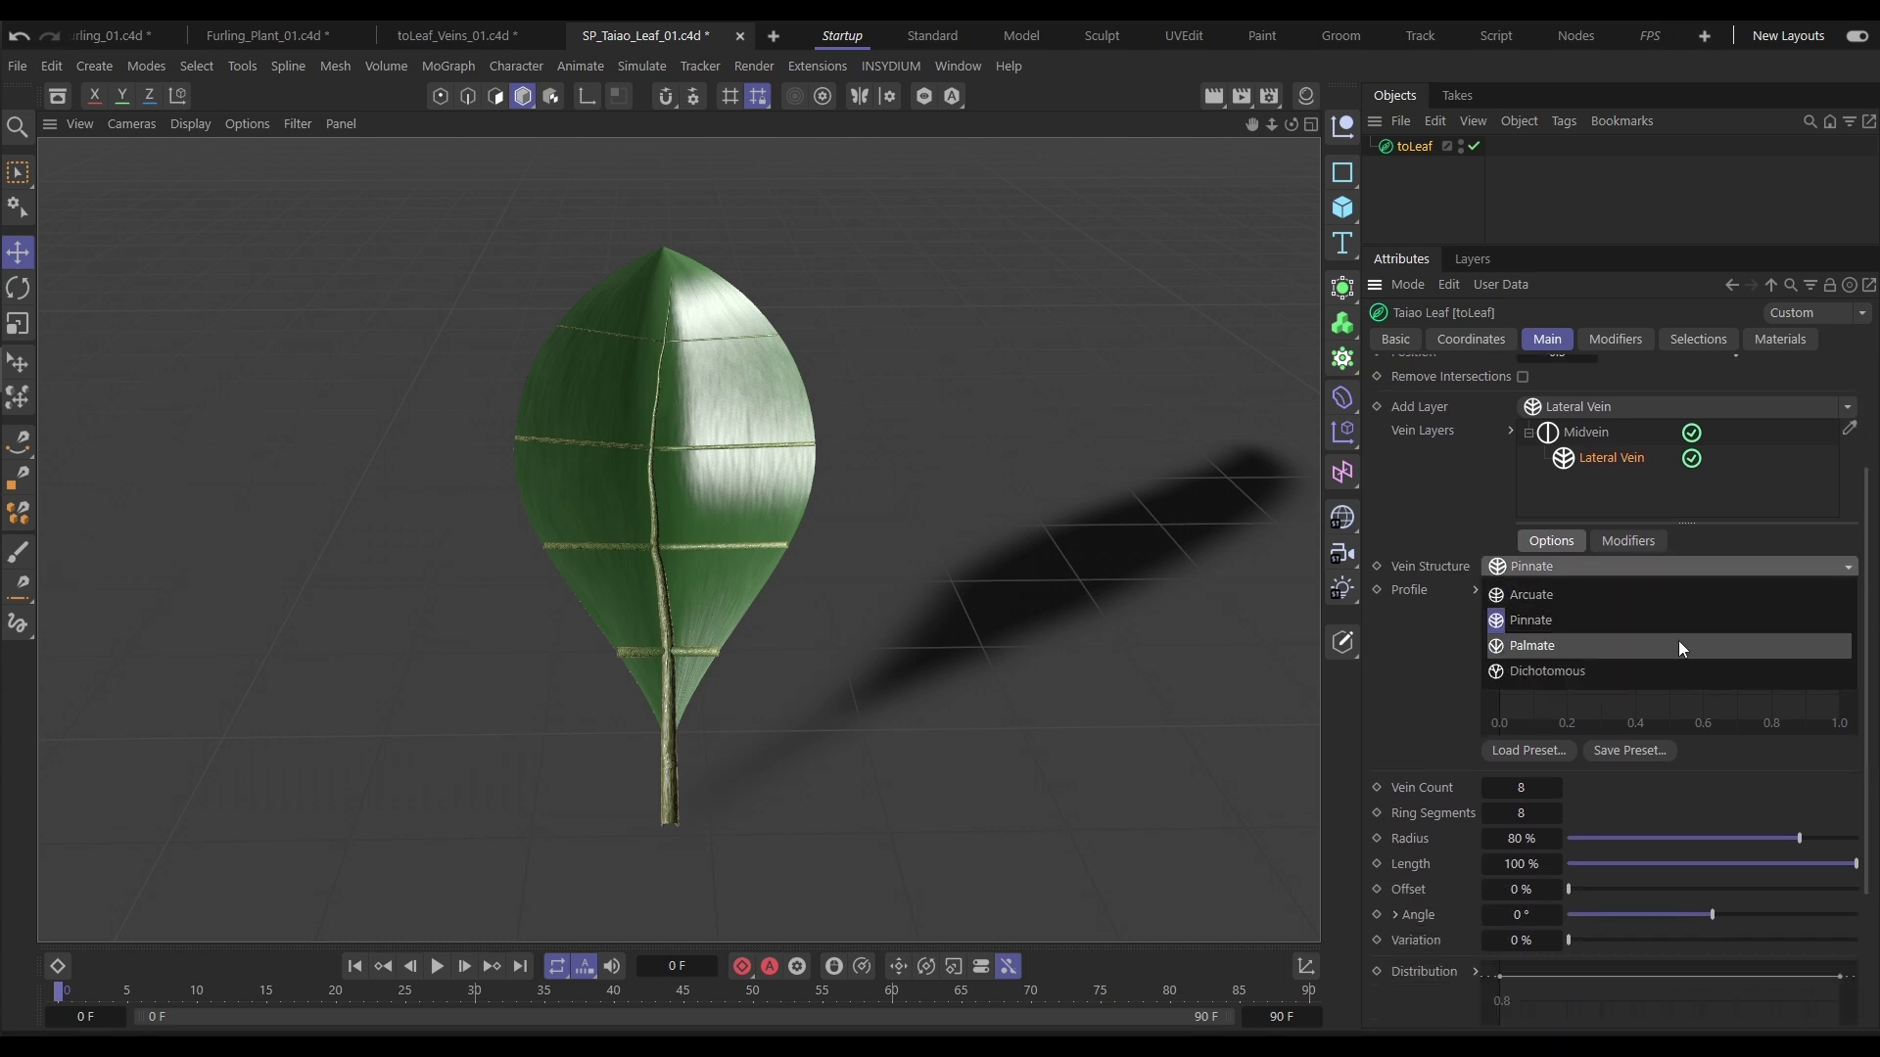
click(1523, 623)
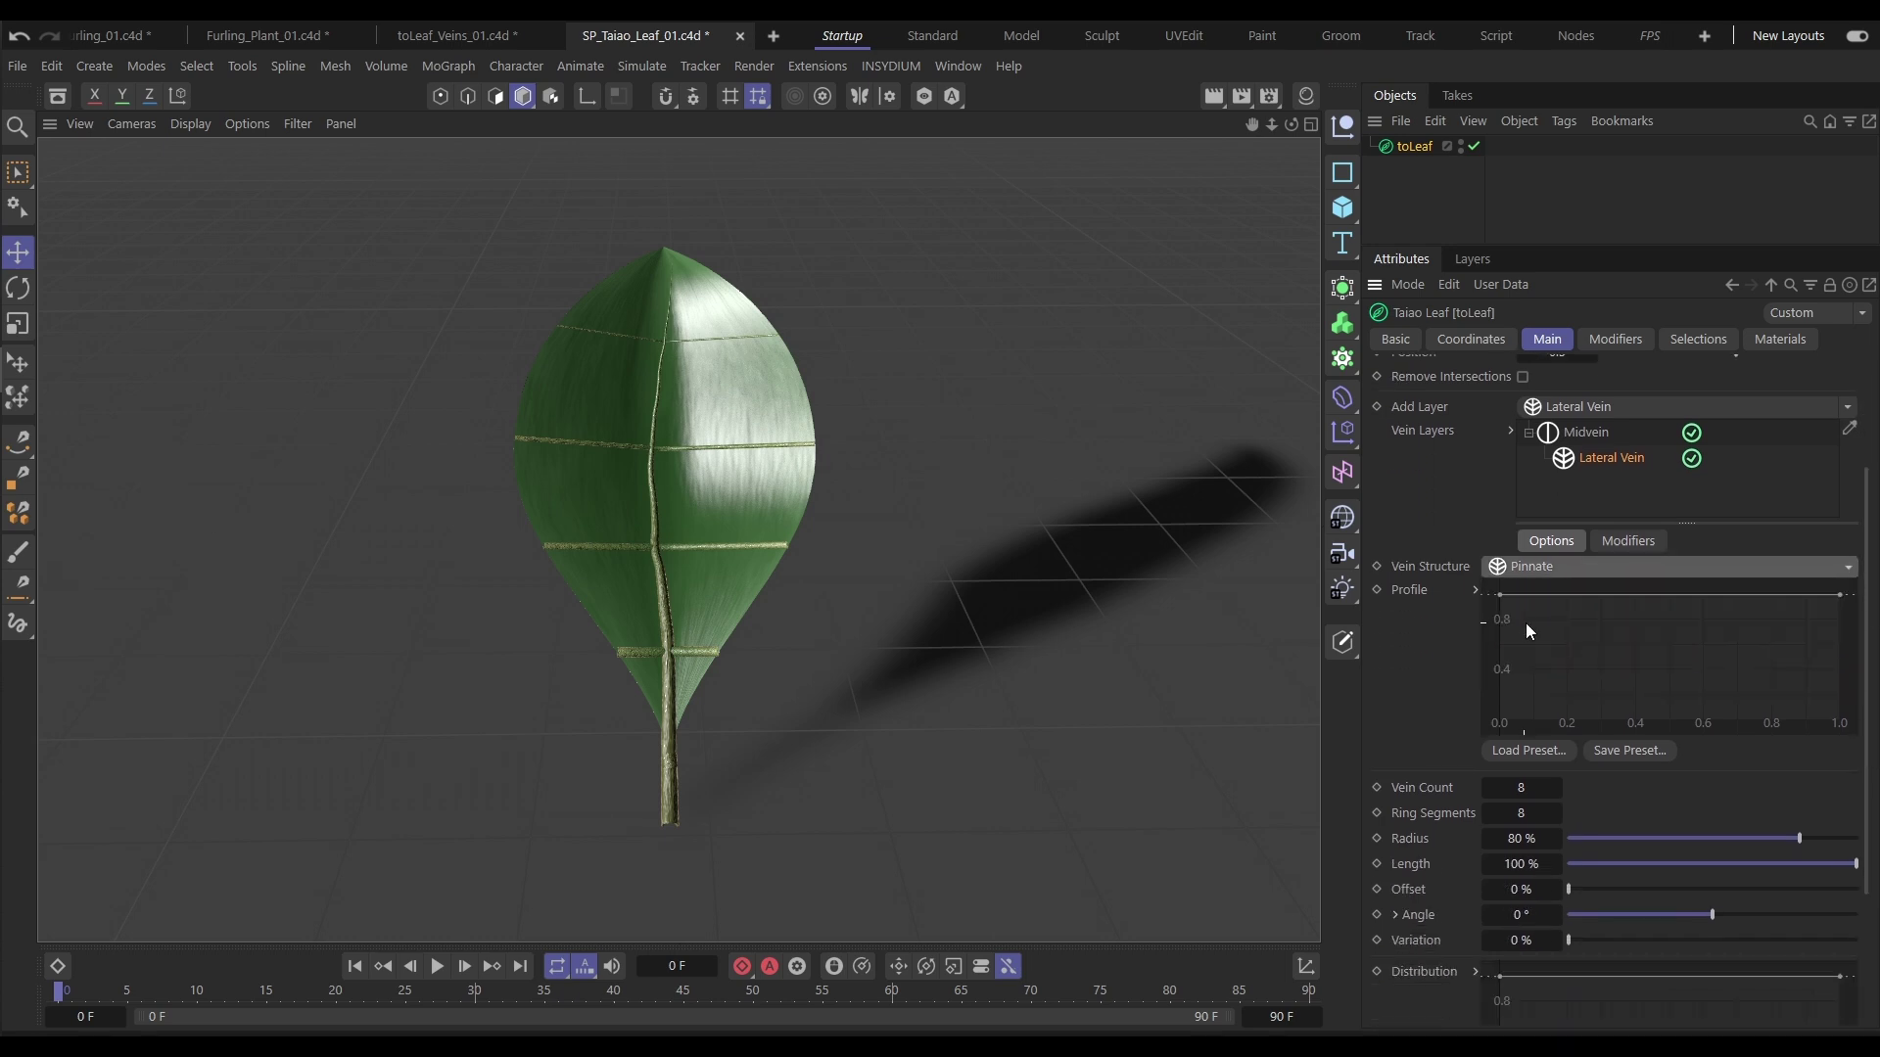
Shape the lateral veins: tapered, tip-angled, 22.4% offset, 10.9% variation, Arcuate structure.
drag(1842, 601, 1843, 676)
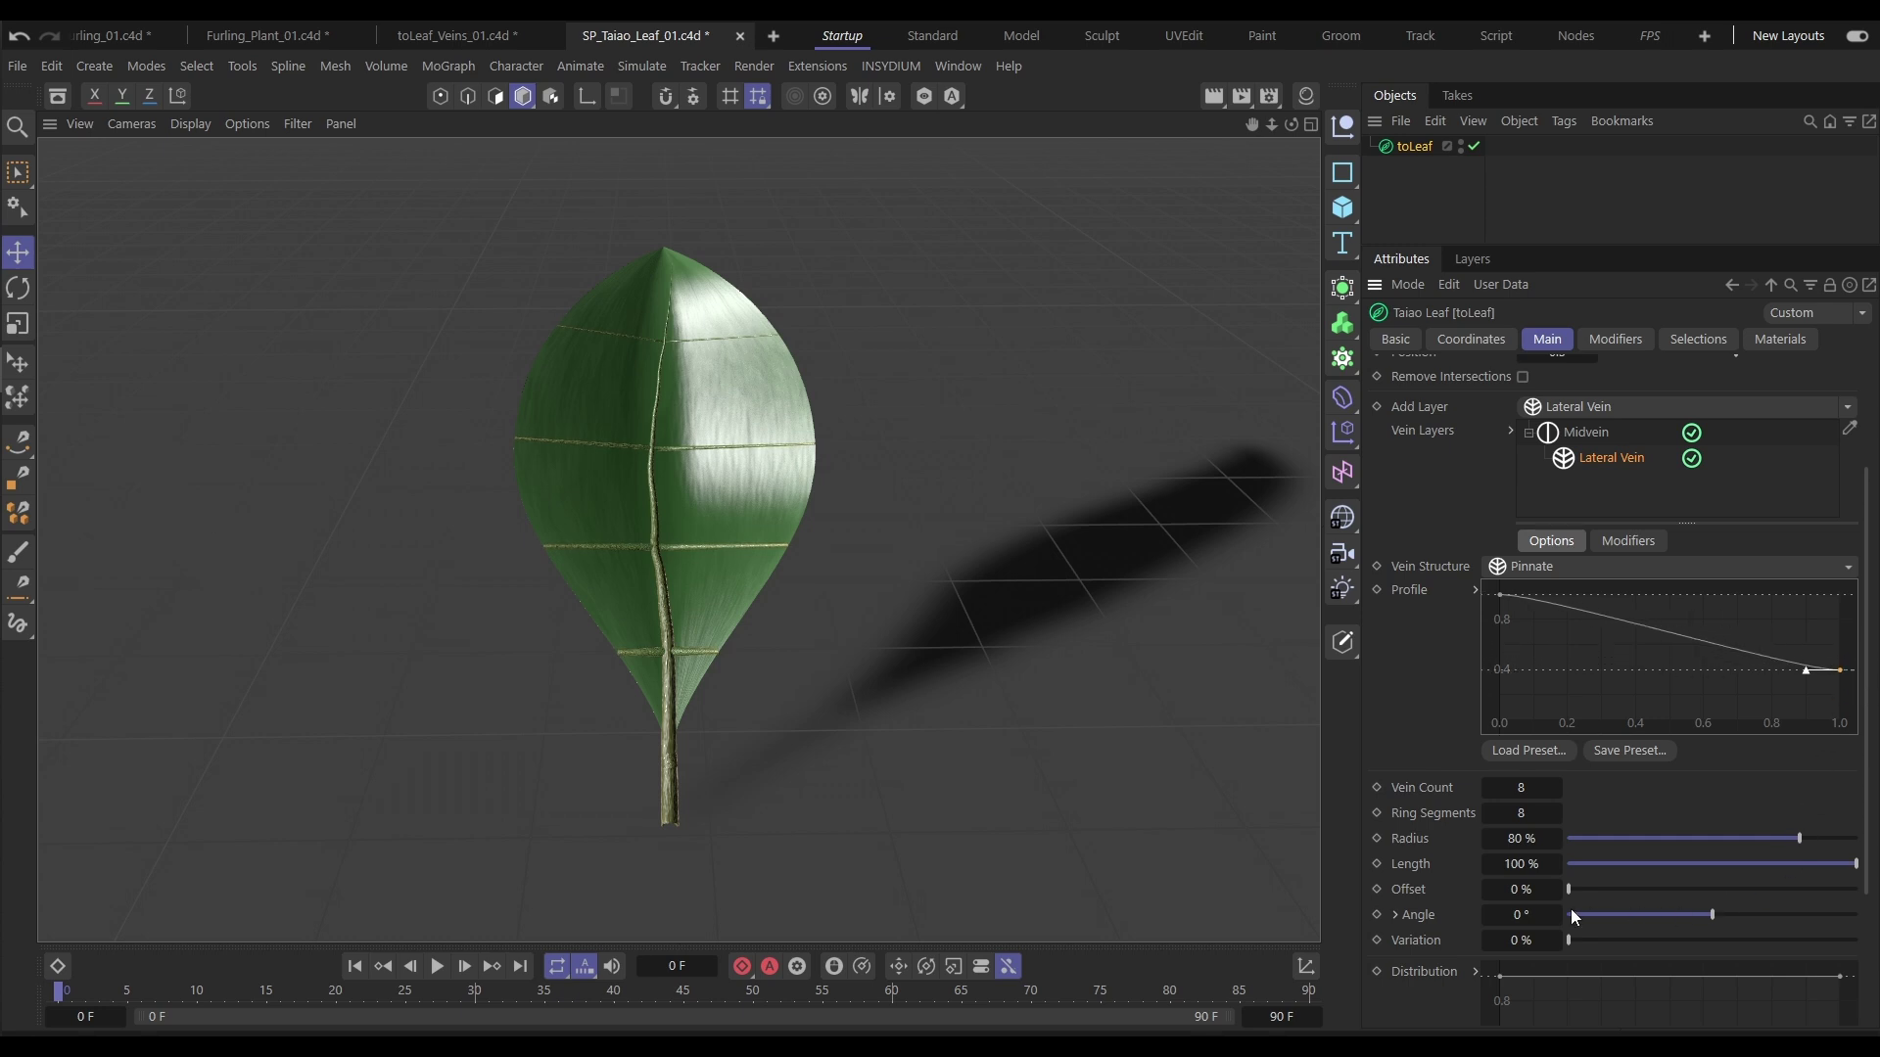
mouse_move(1522, 914)
mouse_down()
mouse_move(1567, 914)
mouse_move(1519, 914)
mouse_move(1511, 893)
mouse_move(1542, 893)
mouse_up()
drag(1521, 889, 1535, 889)
click(1598, 940)
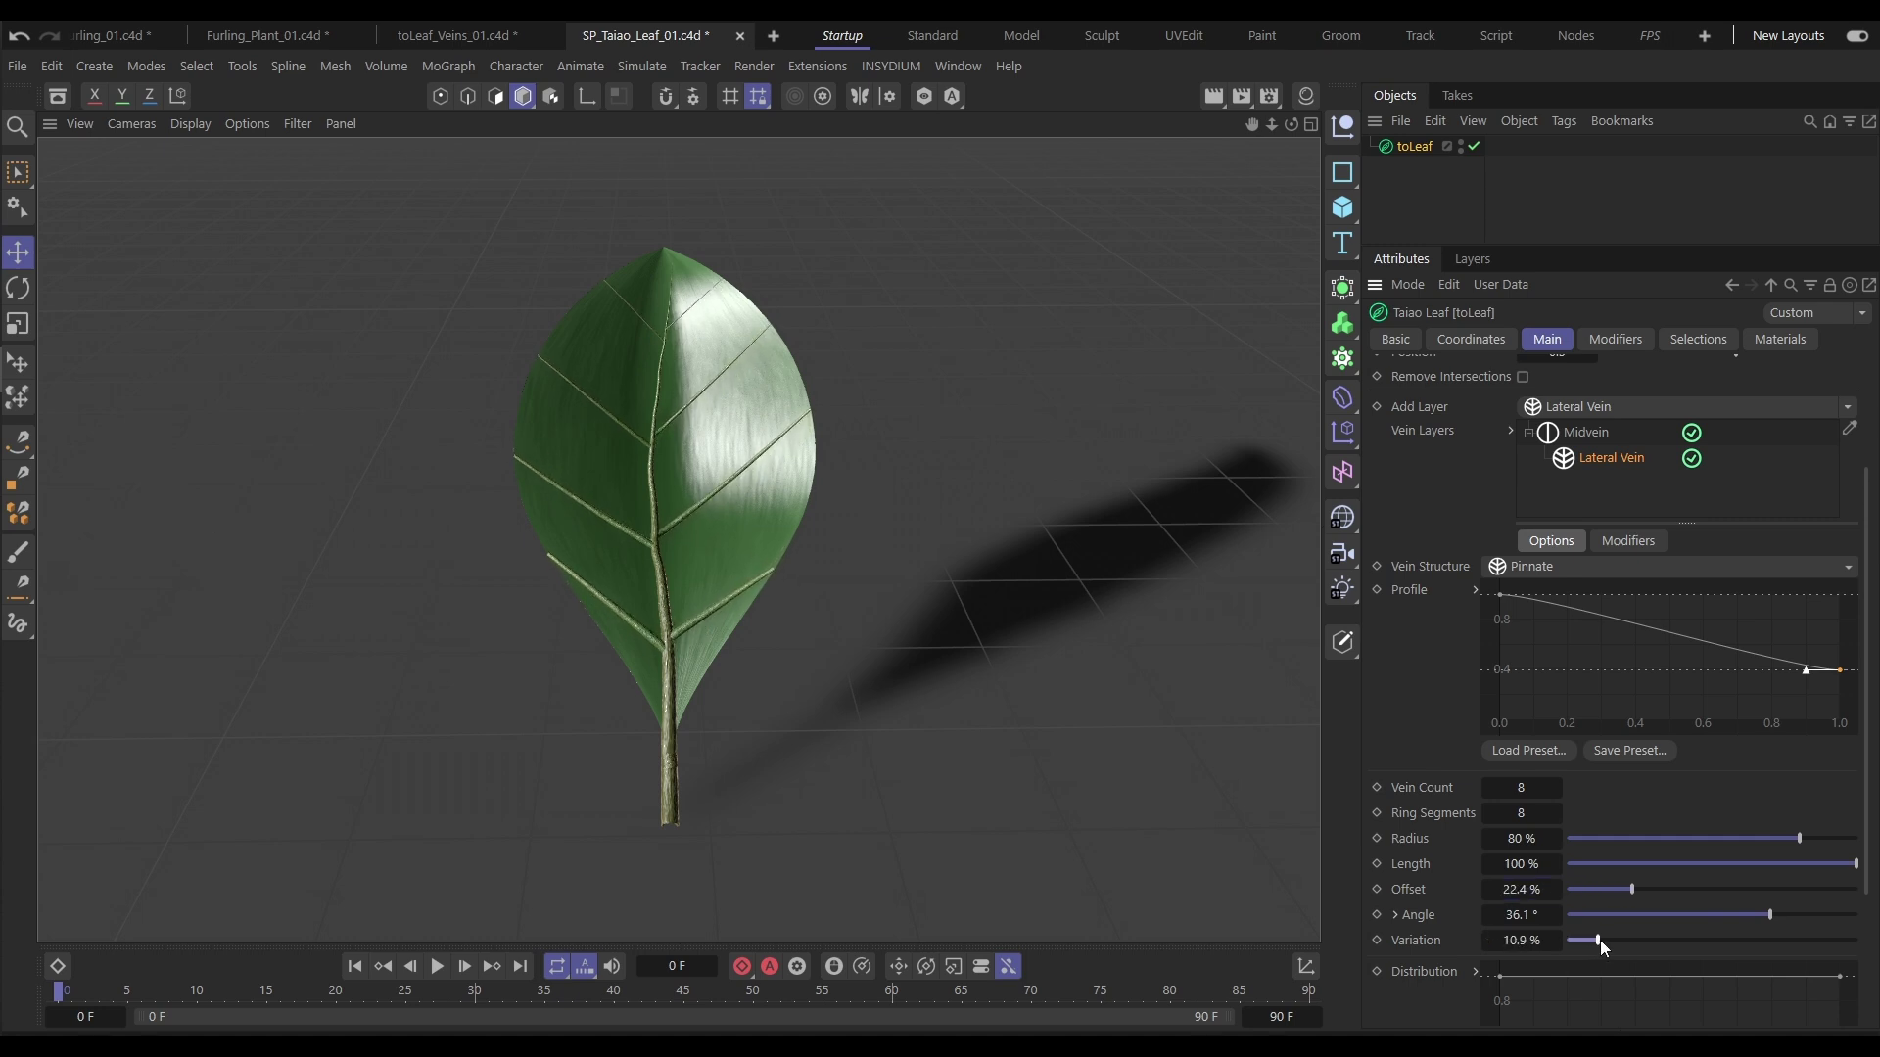
scroll(1868, 886, down, 3)
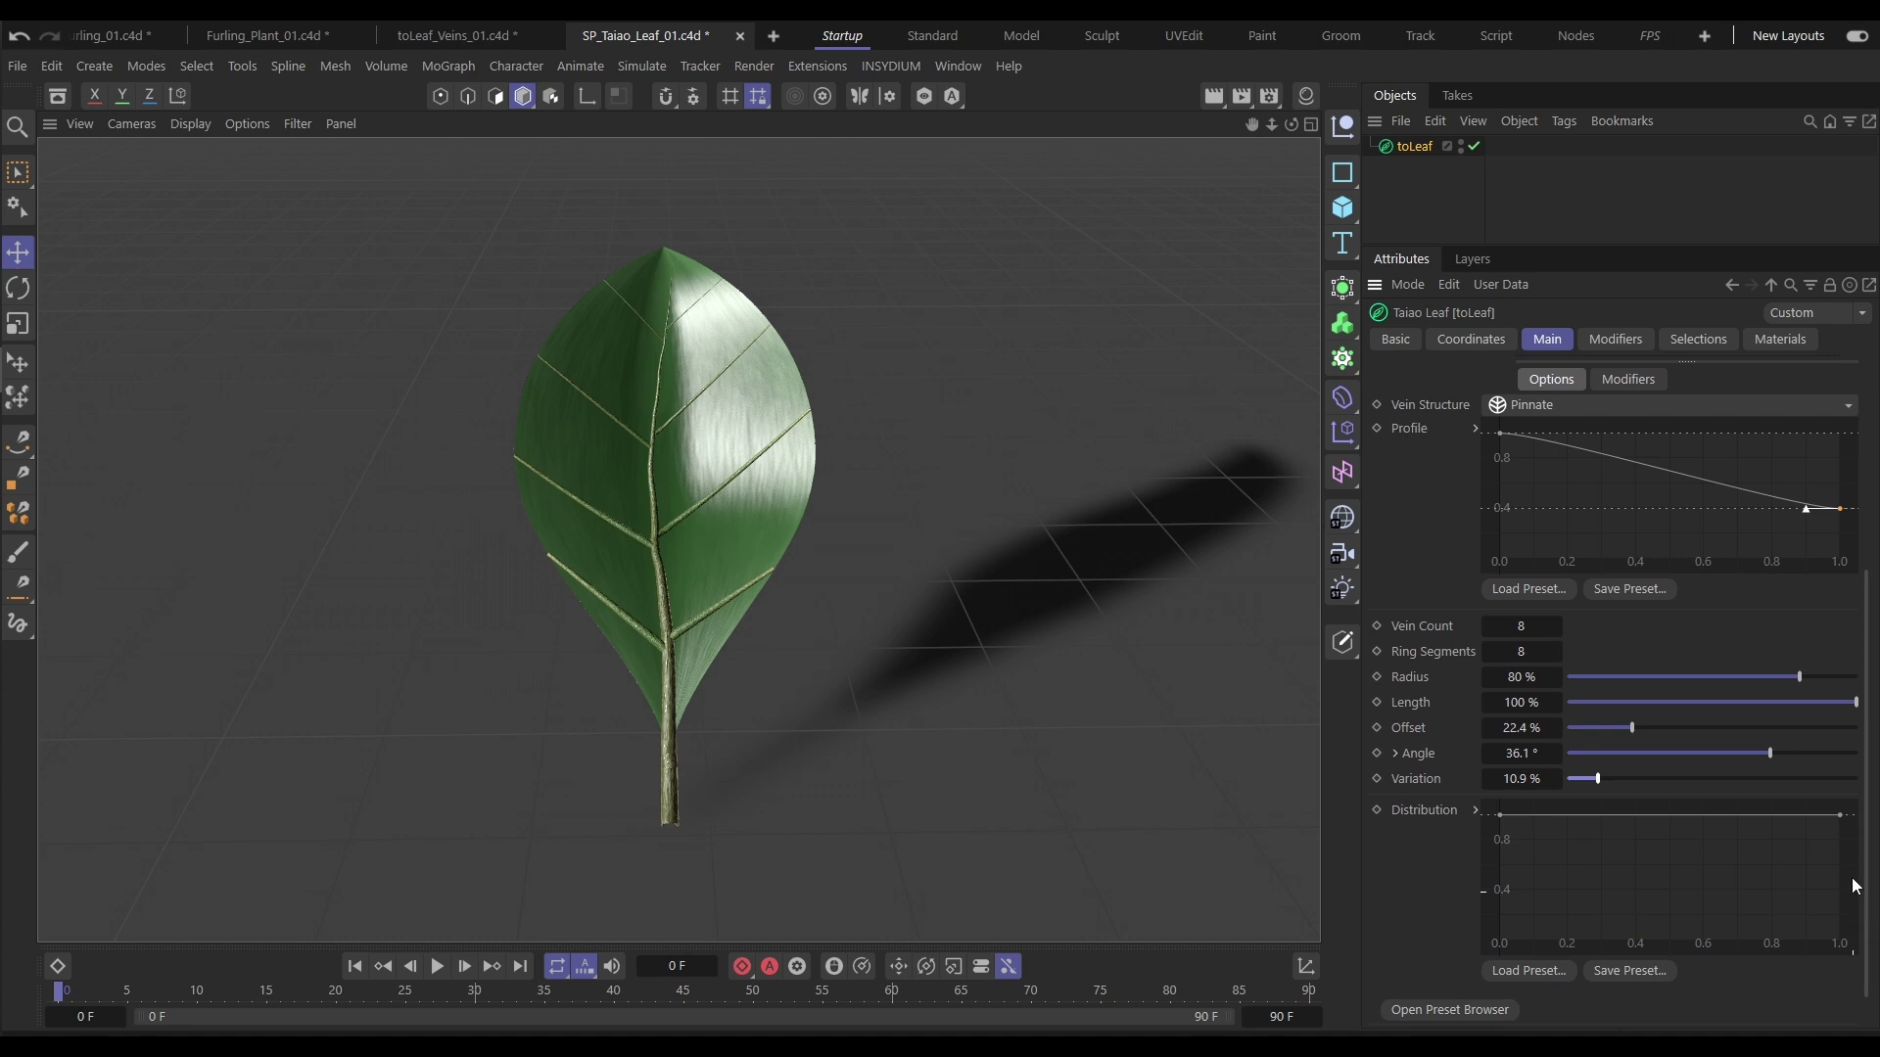
drag(1848, 823, 1851, 870)
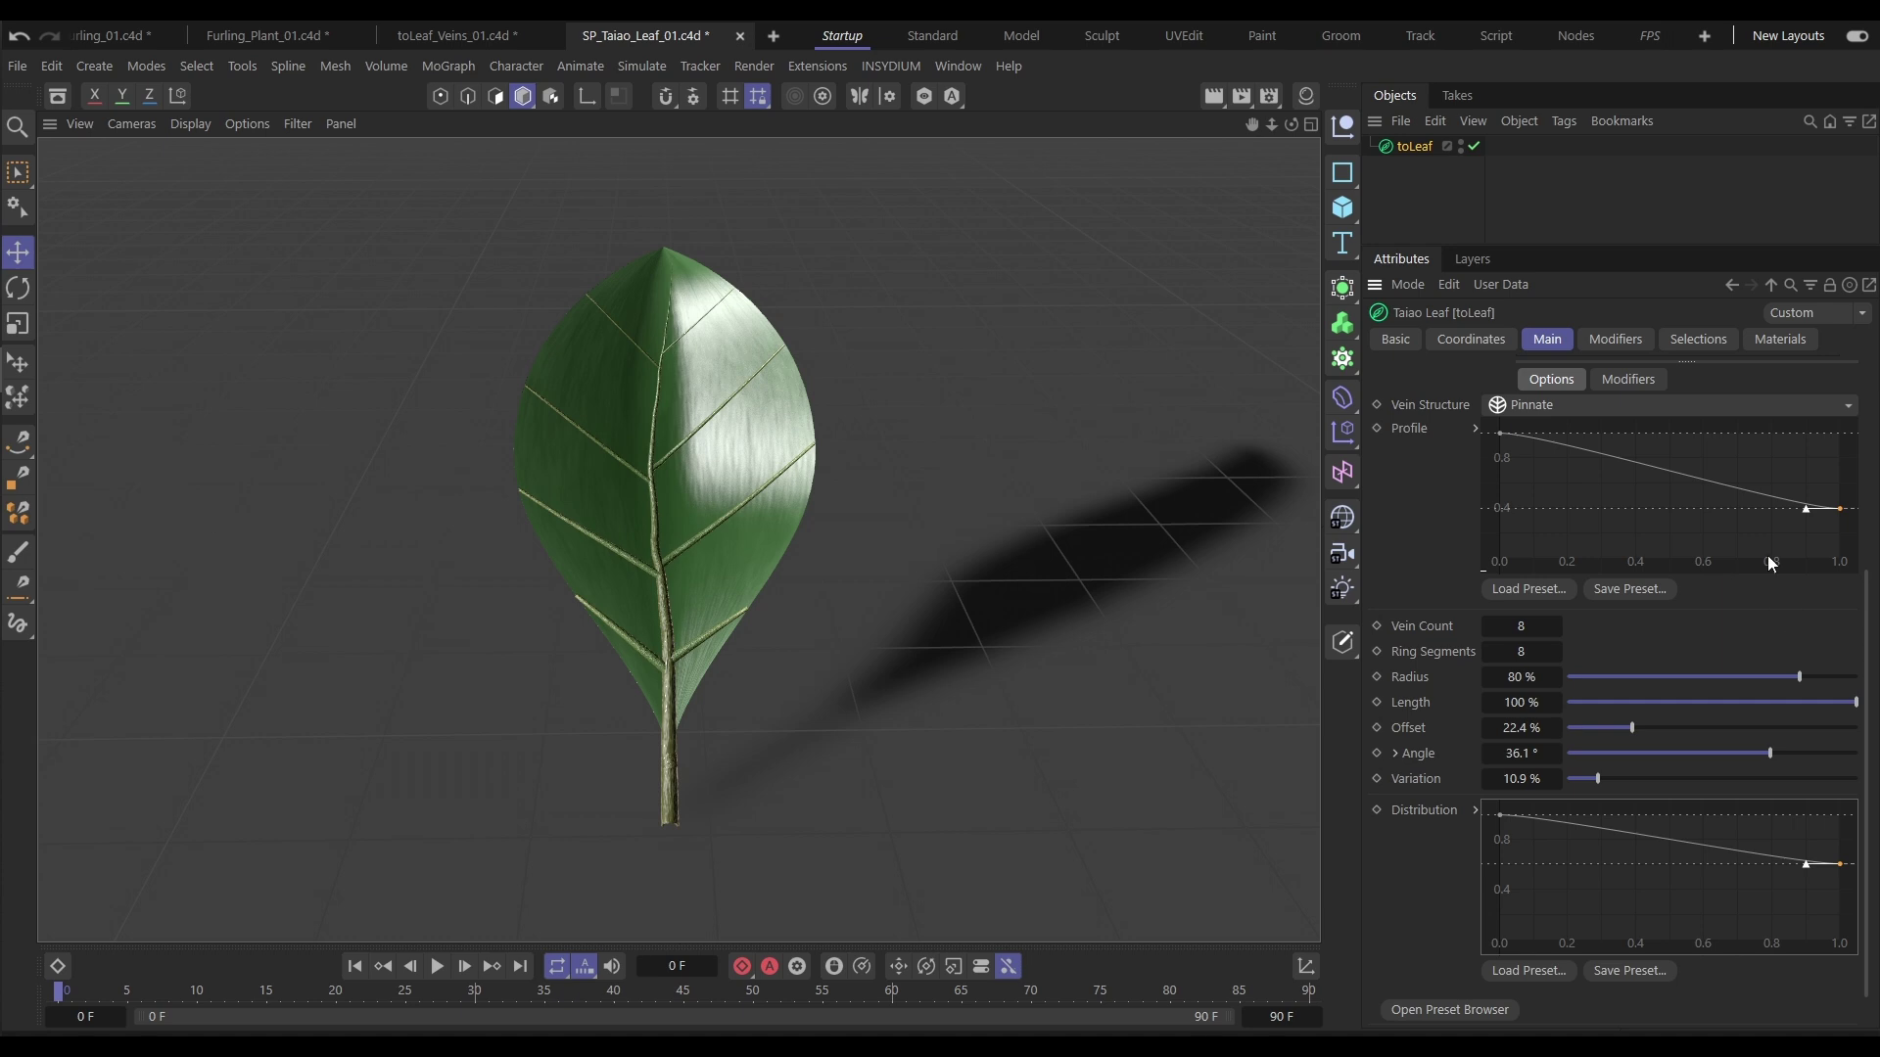
click(1568, 405)
click(1555, 434)
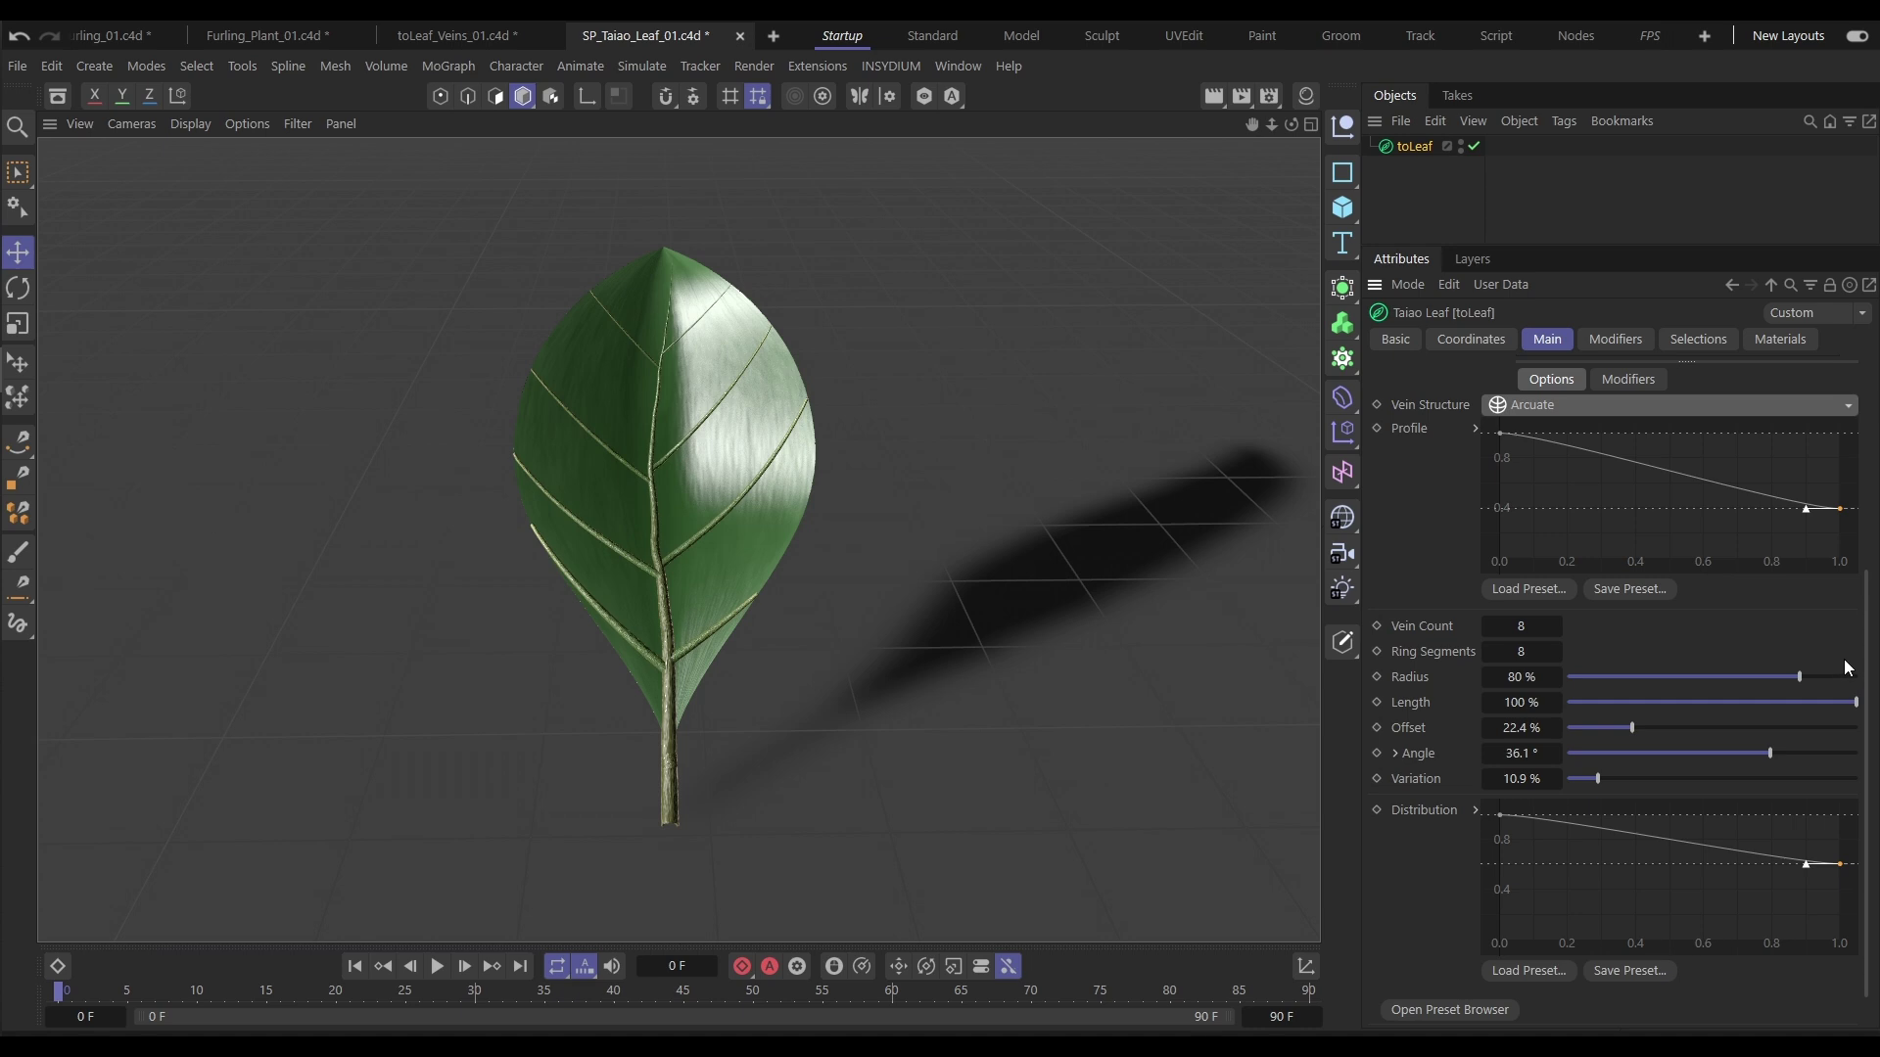
drag(1869, 664, 1875, 566)
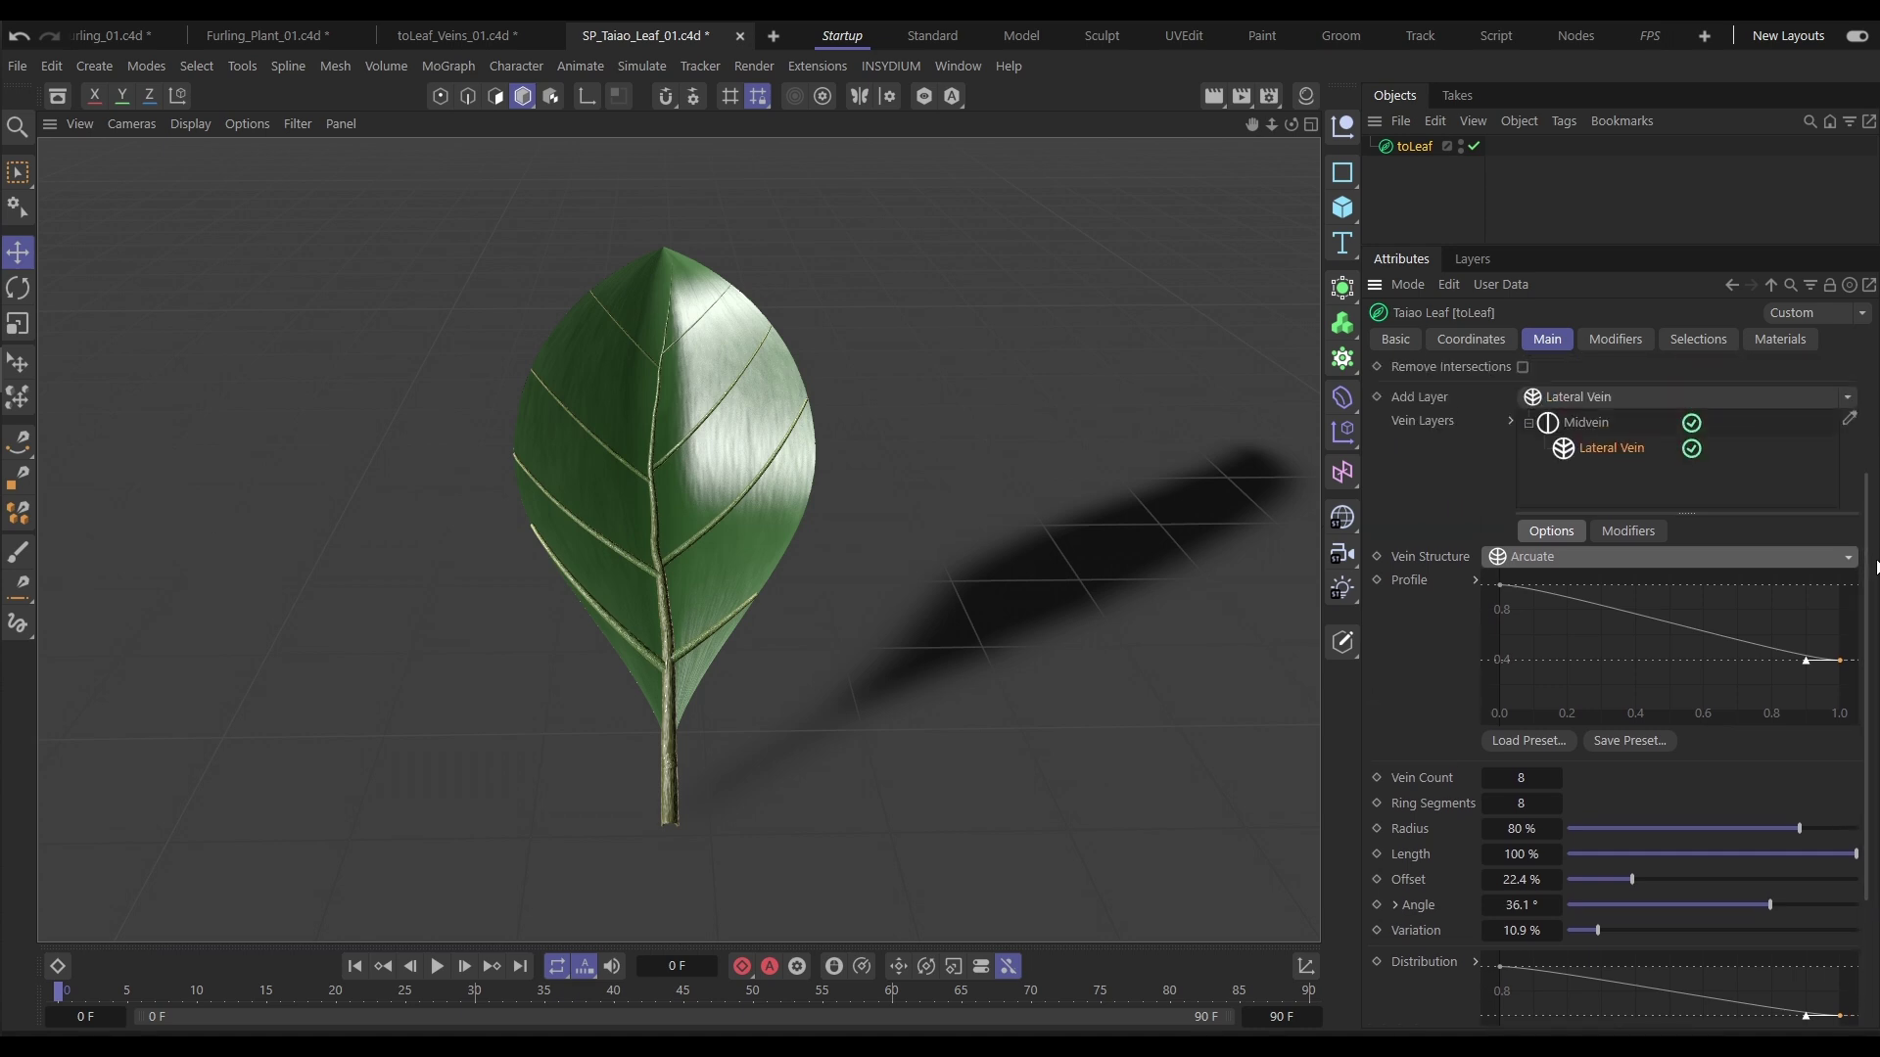
Add lateral Turbulence (47% scale, 10.7% strength), save as SP_Taiao_Leaf_02, add another Lateral Vein.
click(1625, 530)
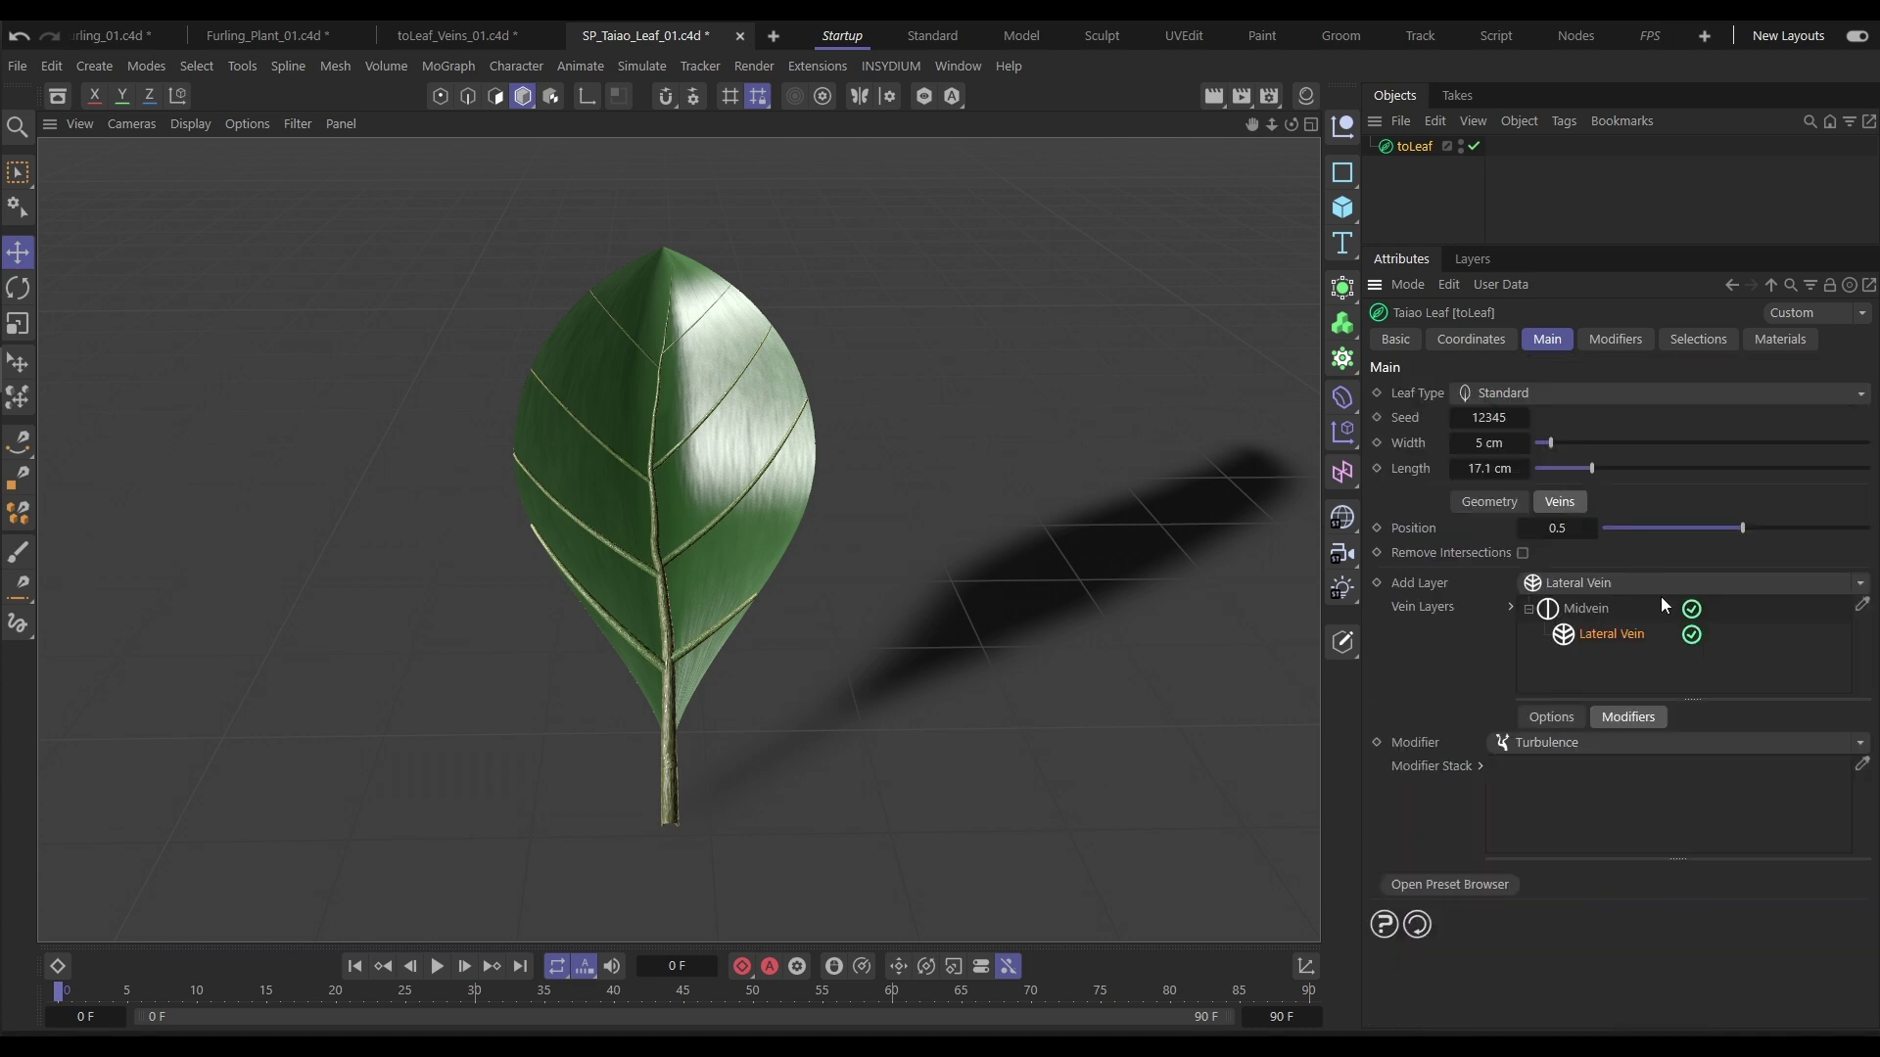
click(1566, 742)
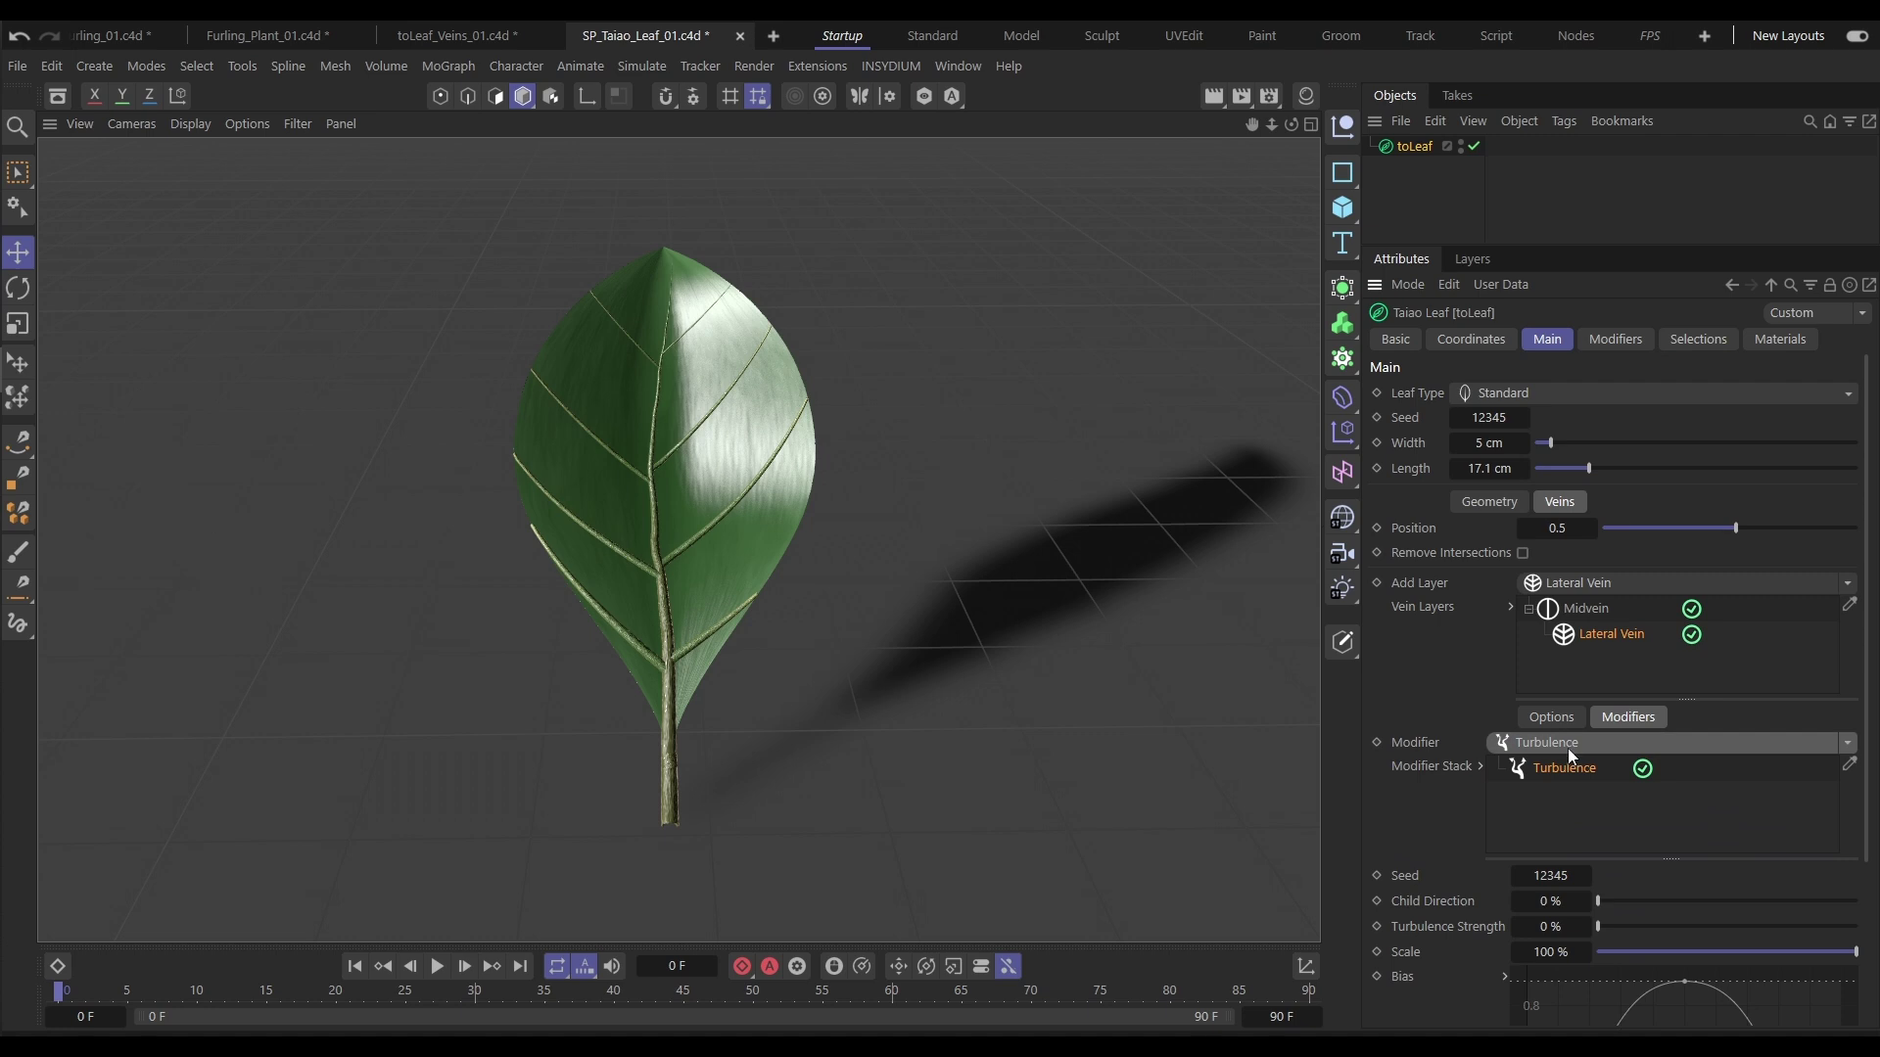
click(1720, 951)
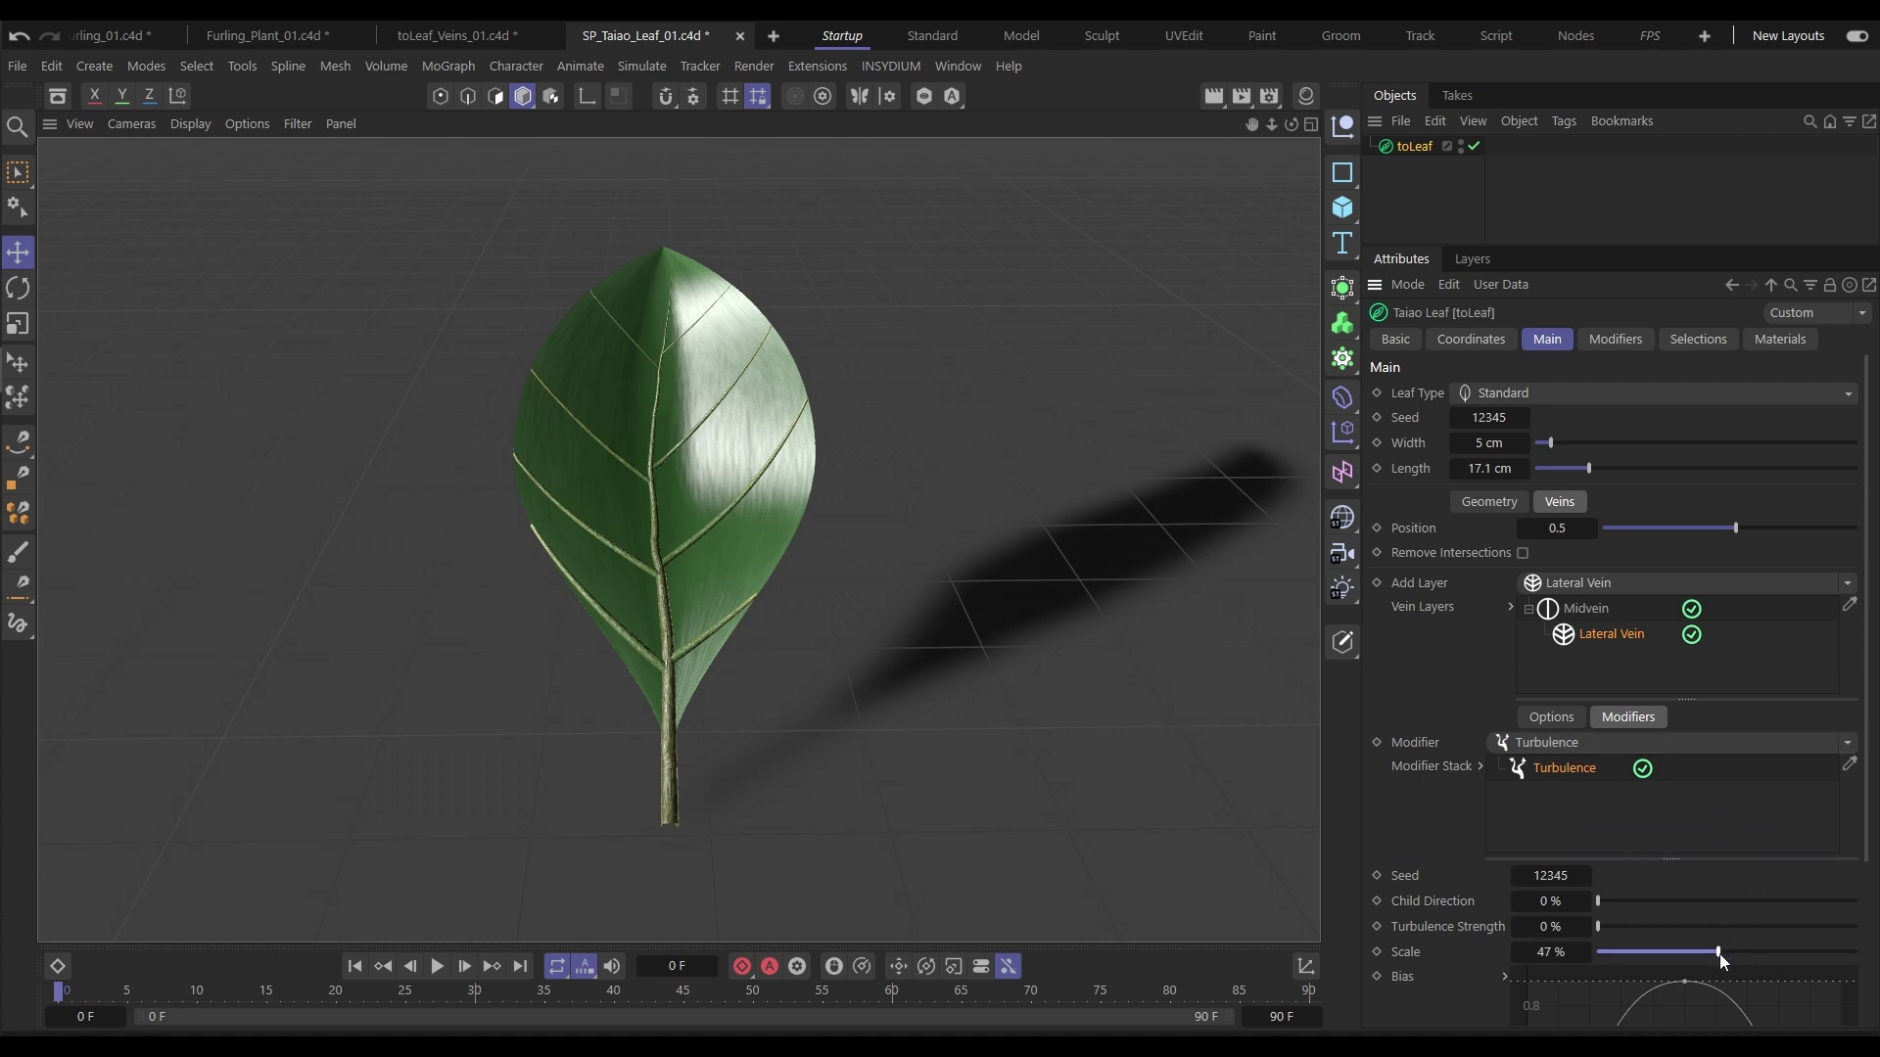
click(1624, 927)
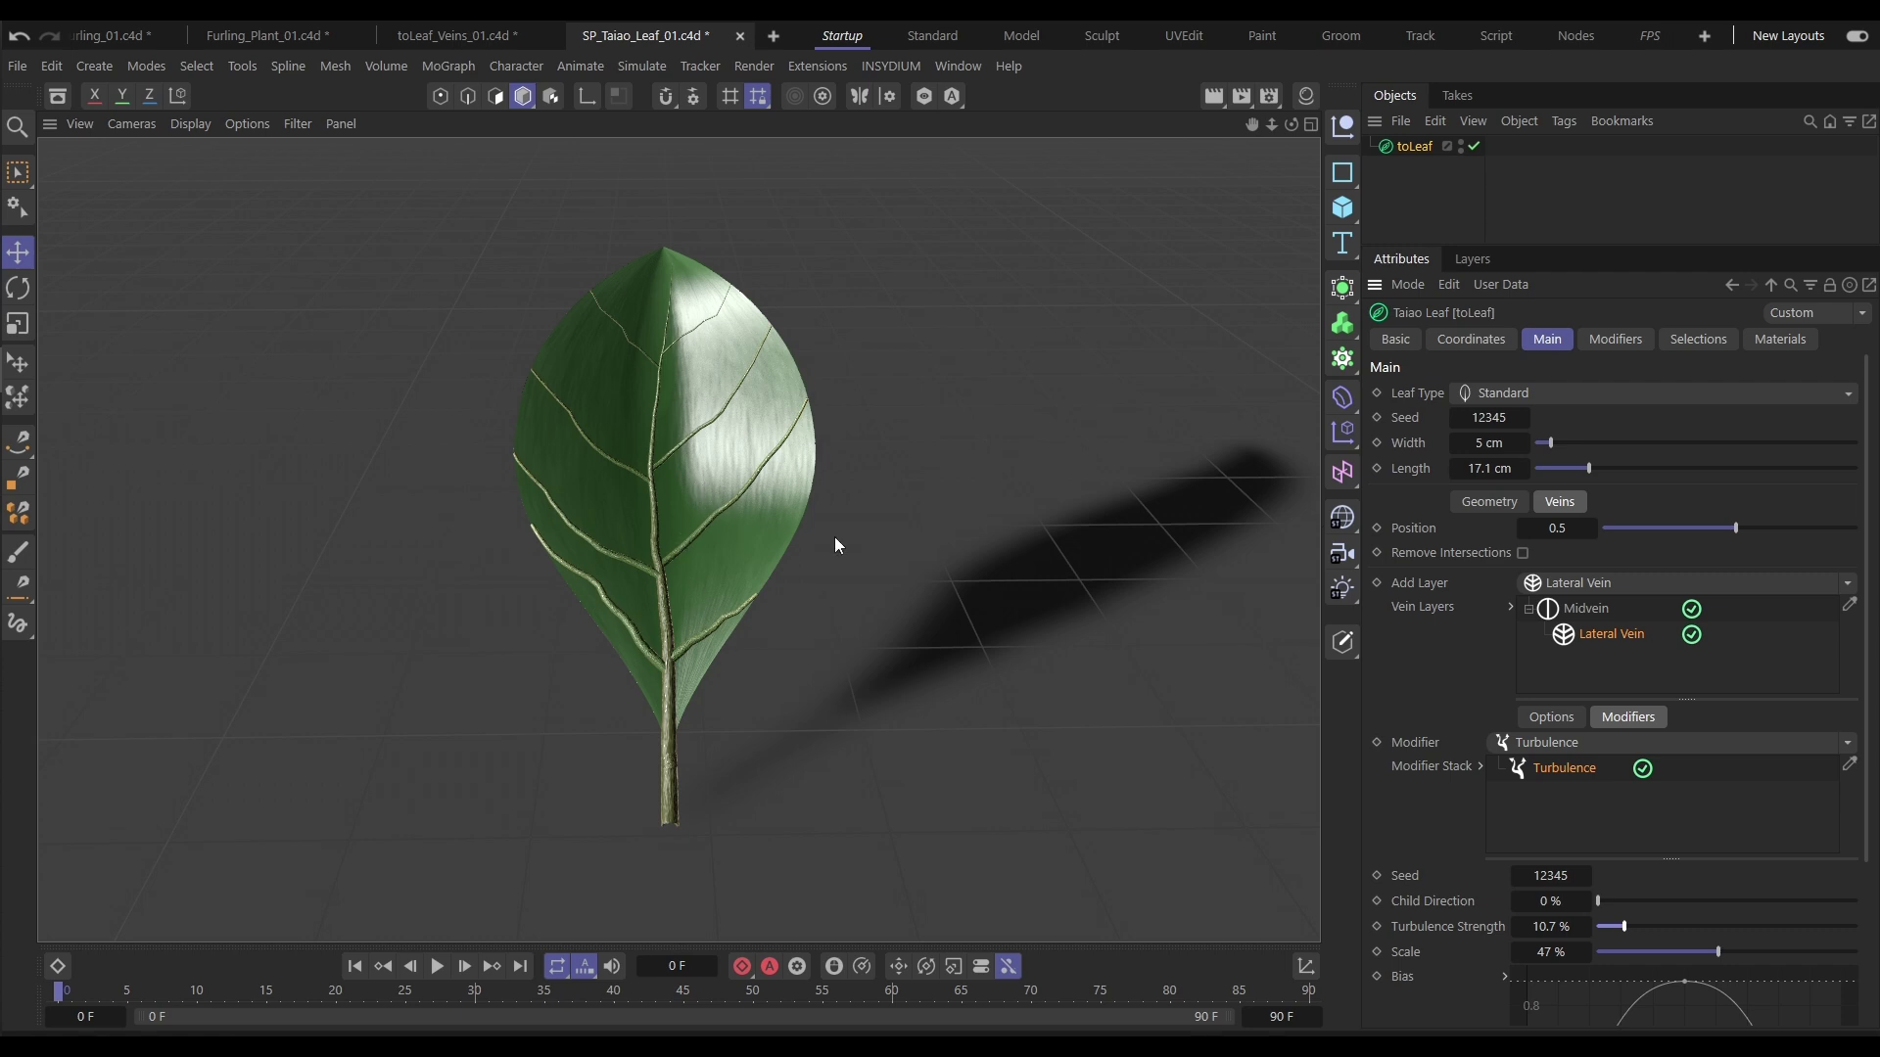
key(ctrl+alt+s)
click(1683, 587)
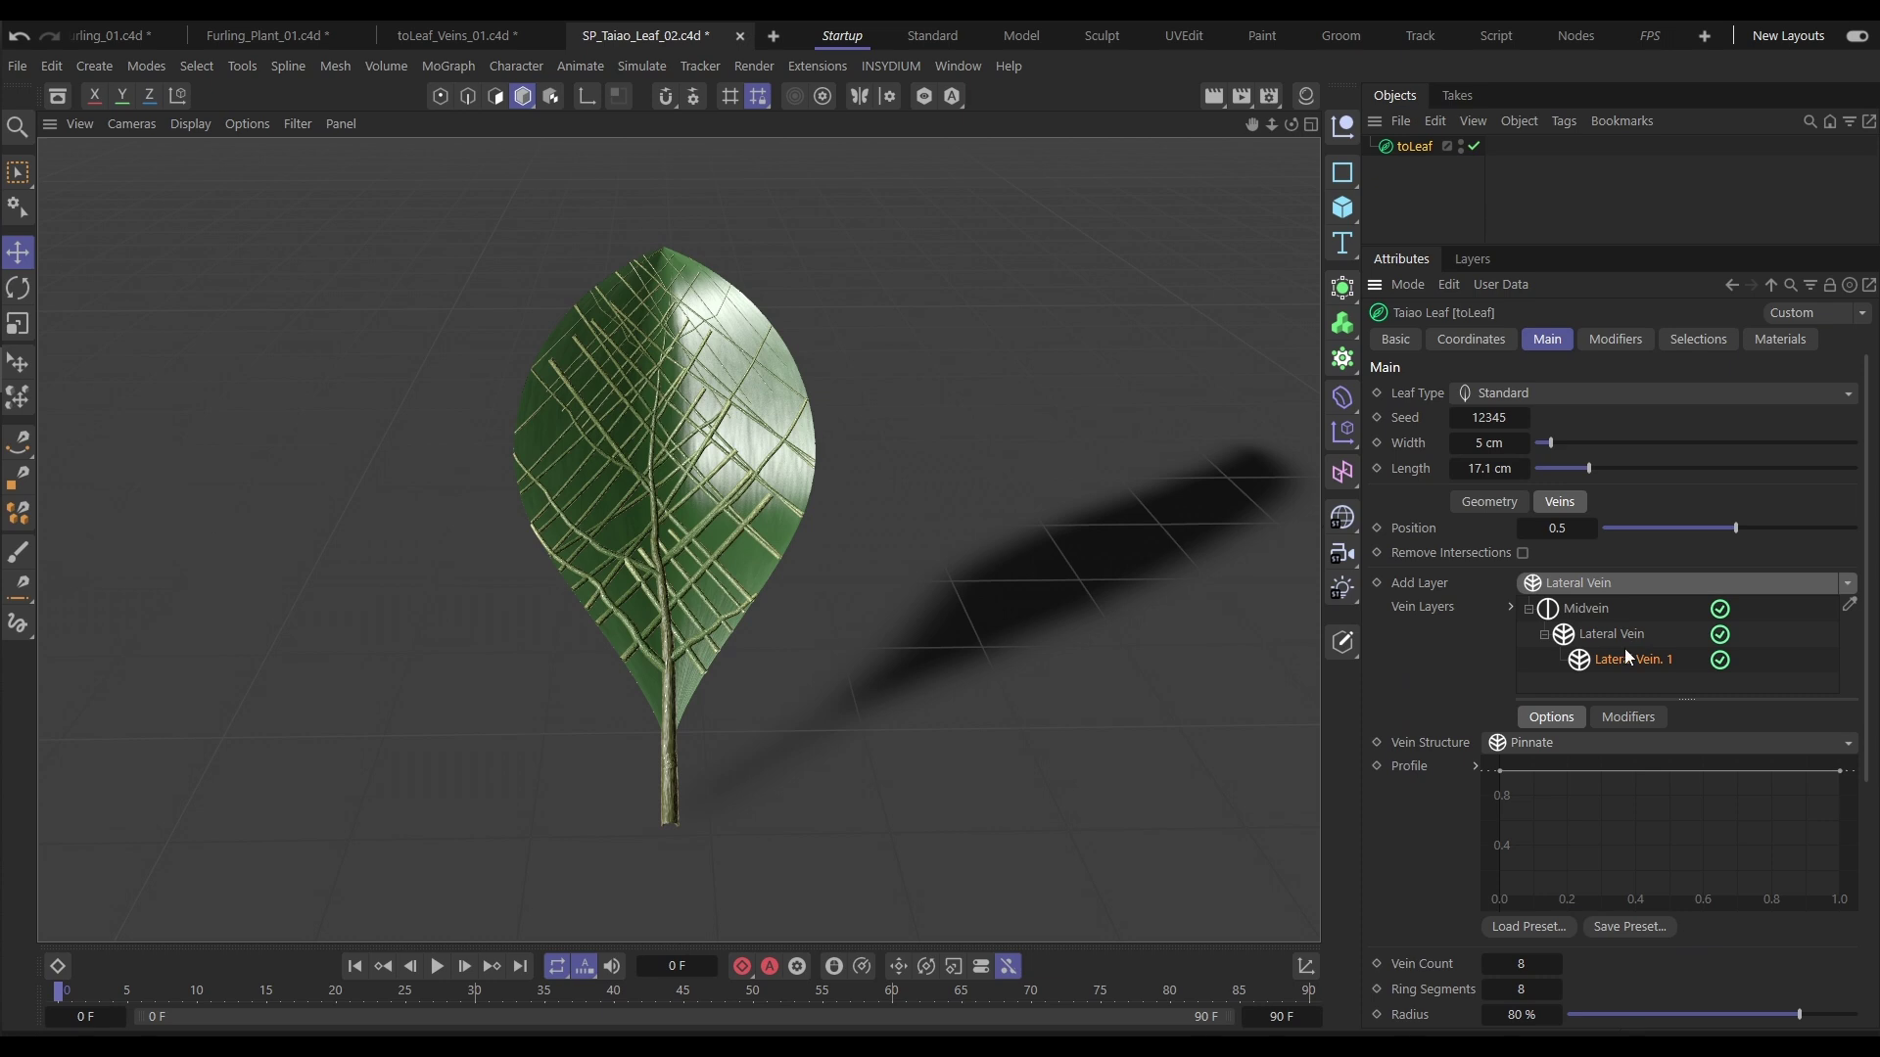
Set Lateral Vein.1 to 13.6% length, 44.2° angle, 6.2% variation, profile falling to 0.
drag(1870, 739, 1856, 909)
drag(1787, 767, 1607, 796)
drag(1713, 820, 1784, 825)
drag(1570, 844, 1590, 793)
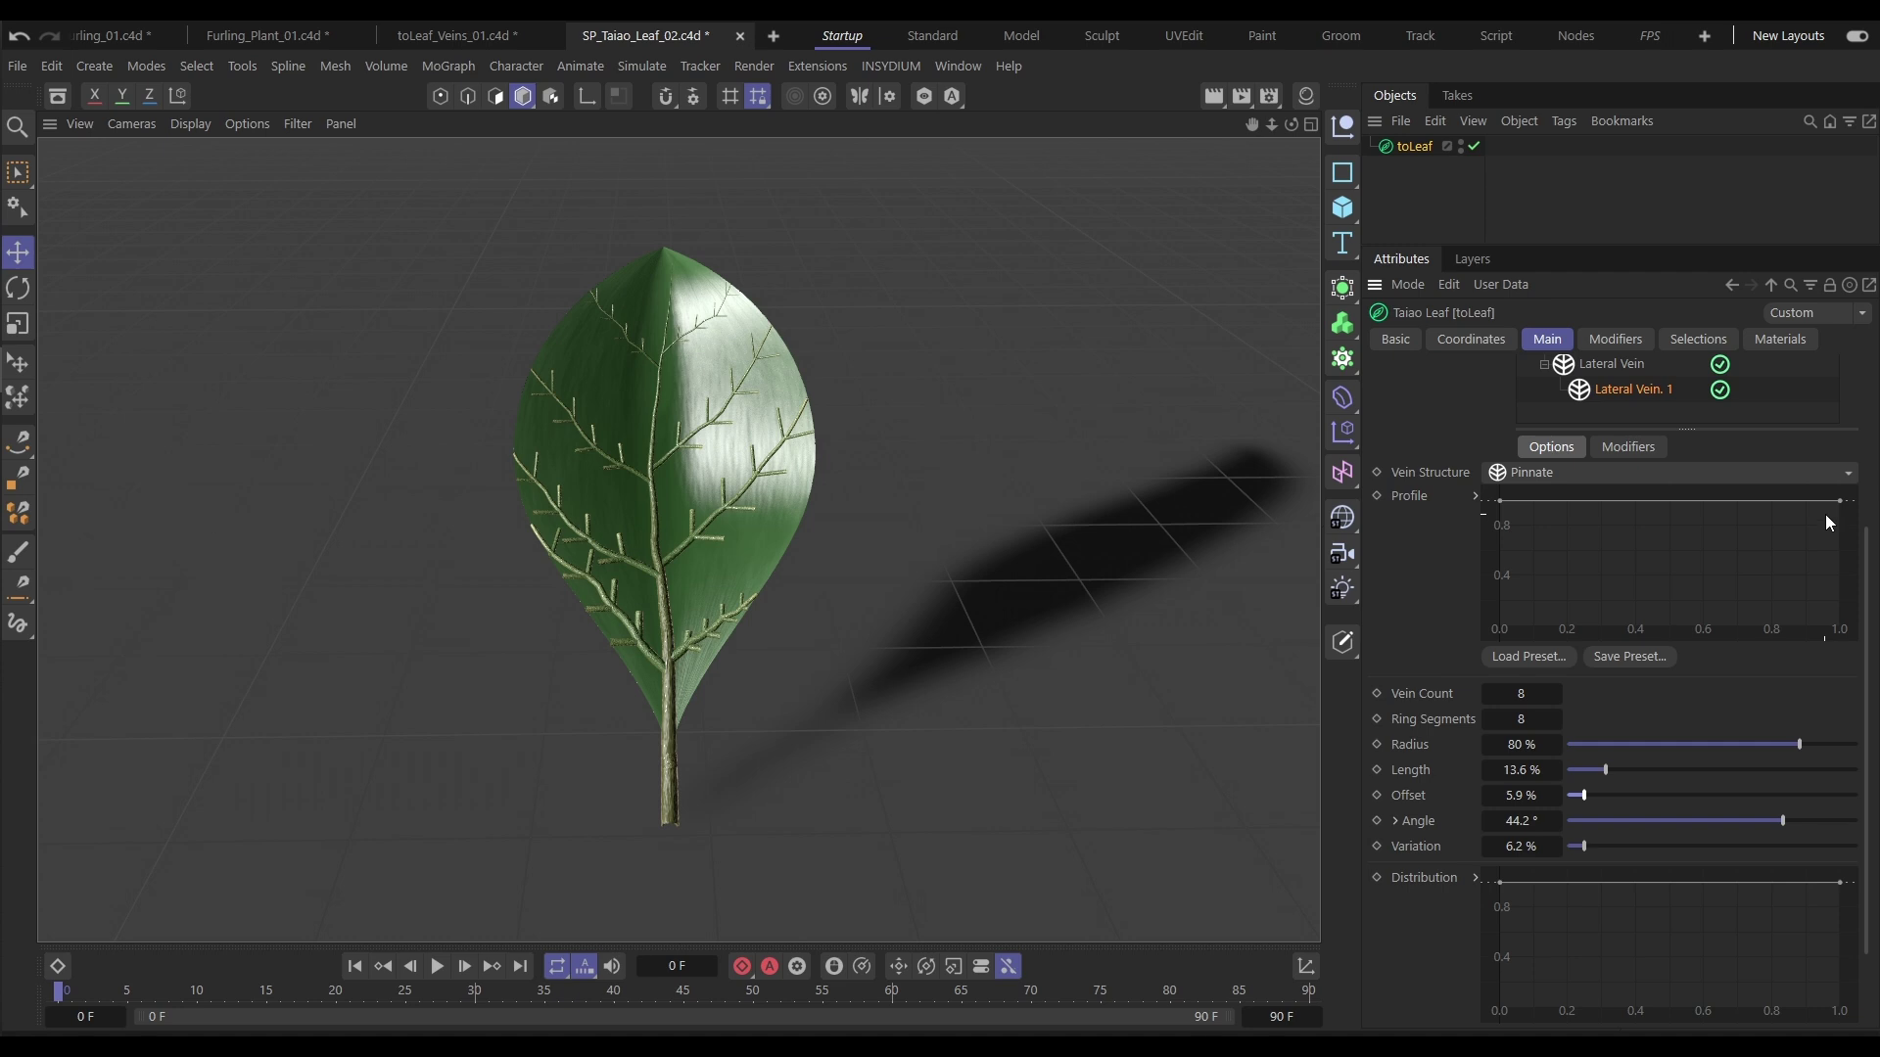
drag(1843, 506, 1840, 644)
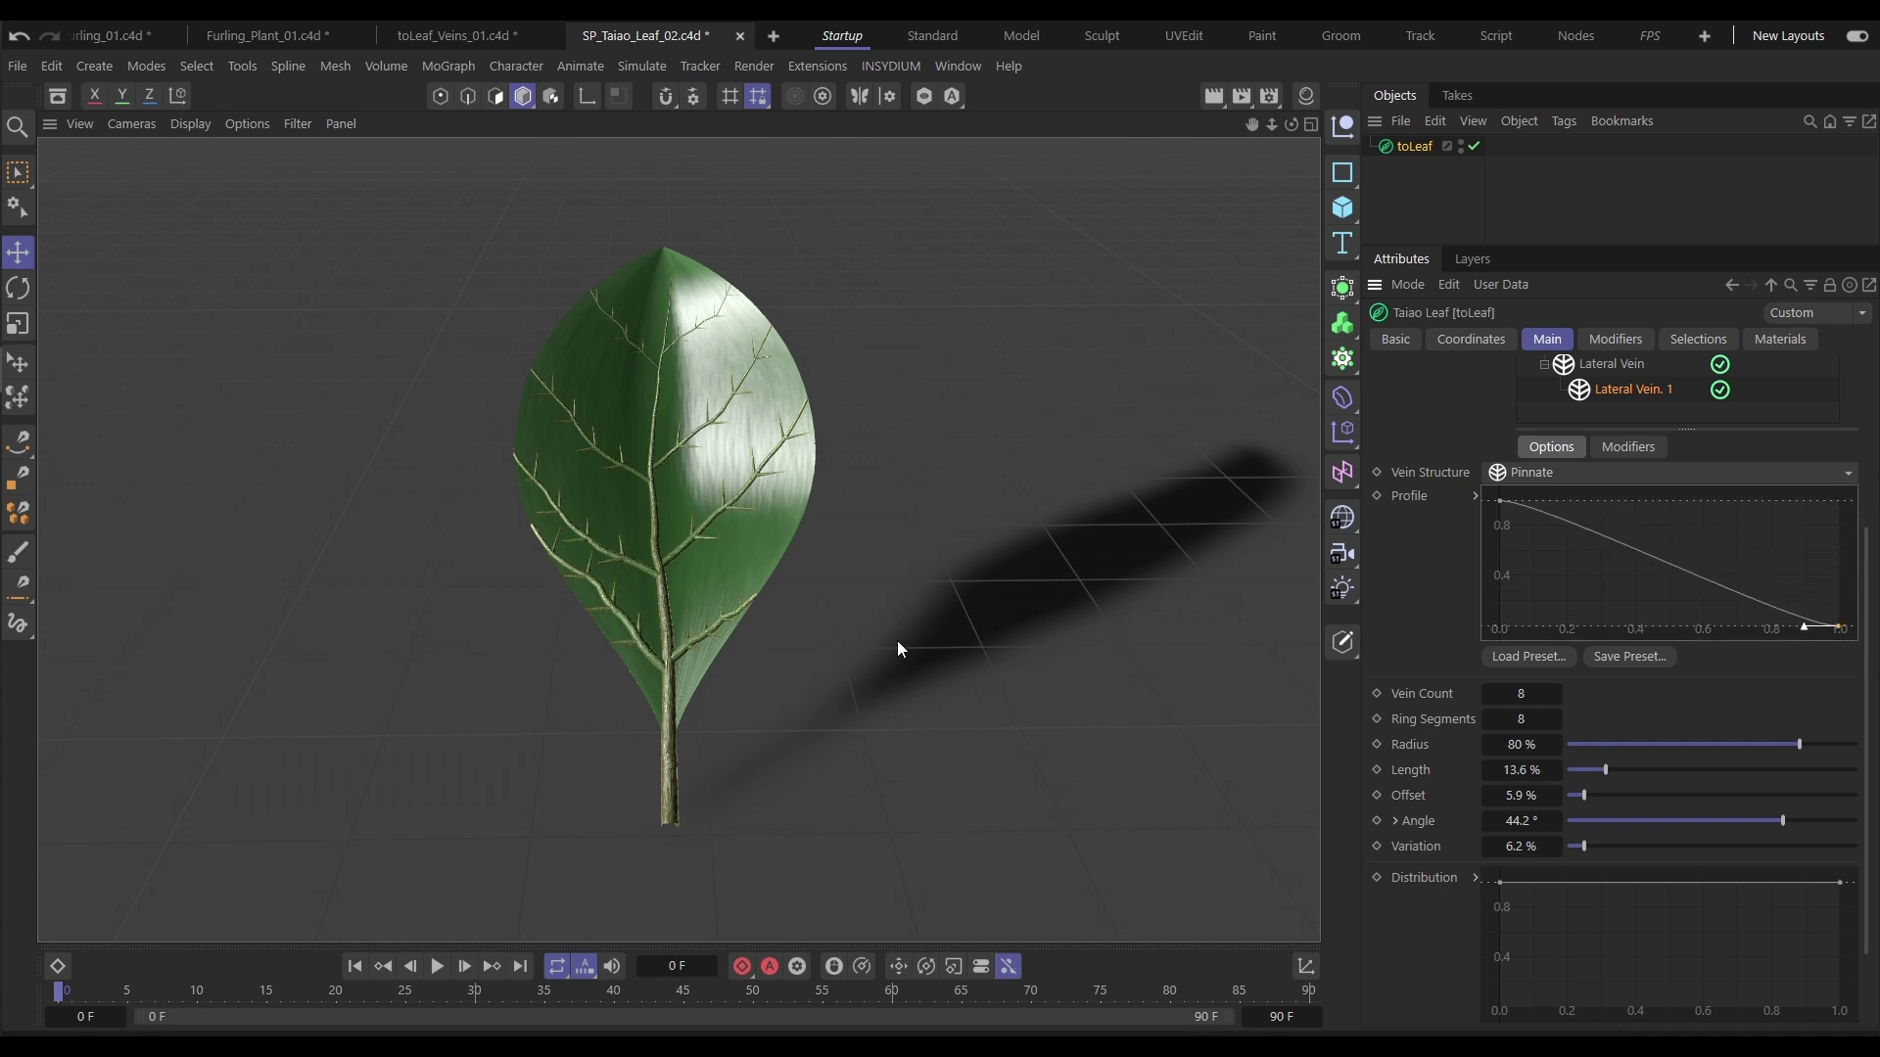
alt+drag(678, 526, 979, 441)
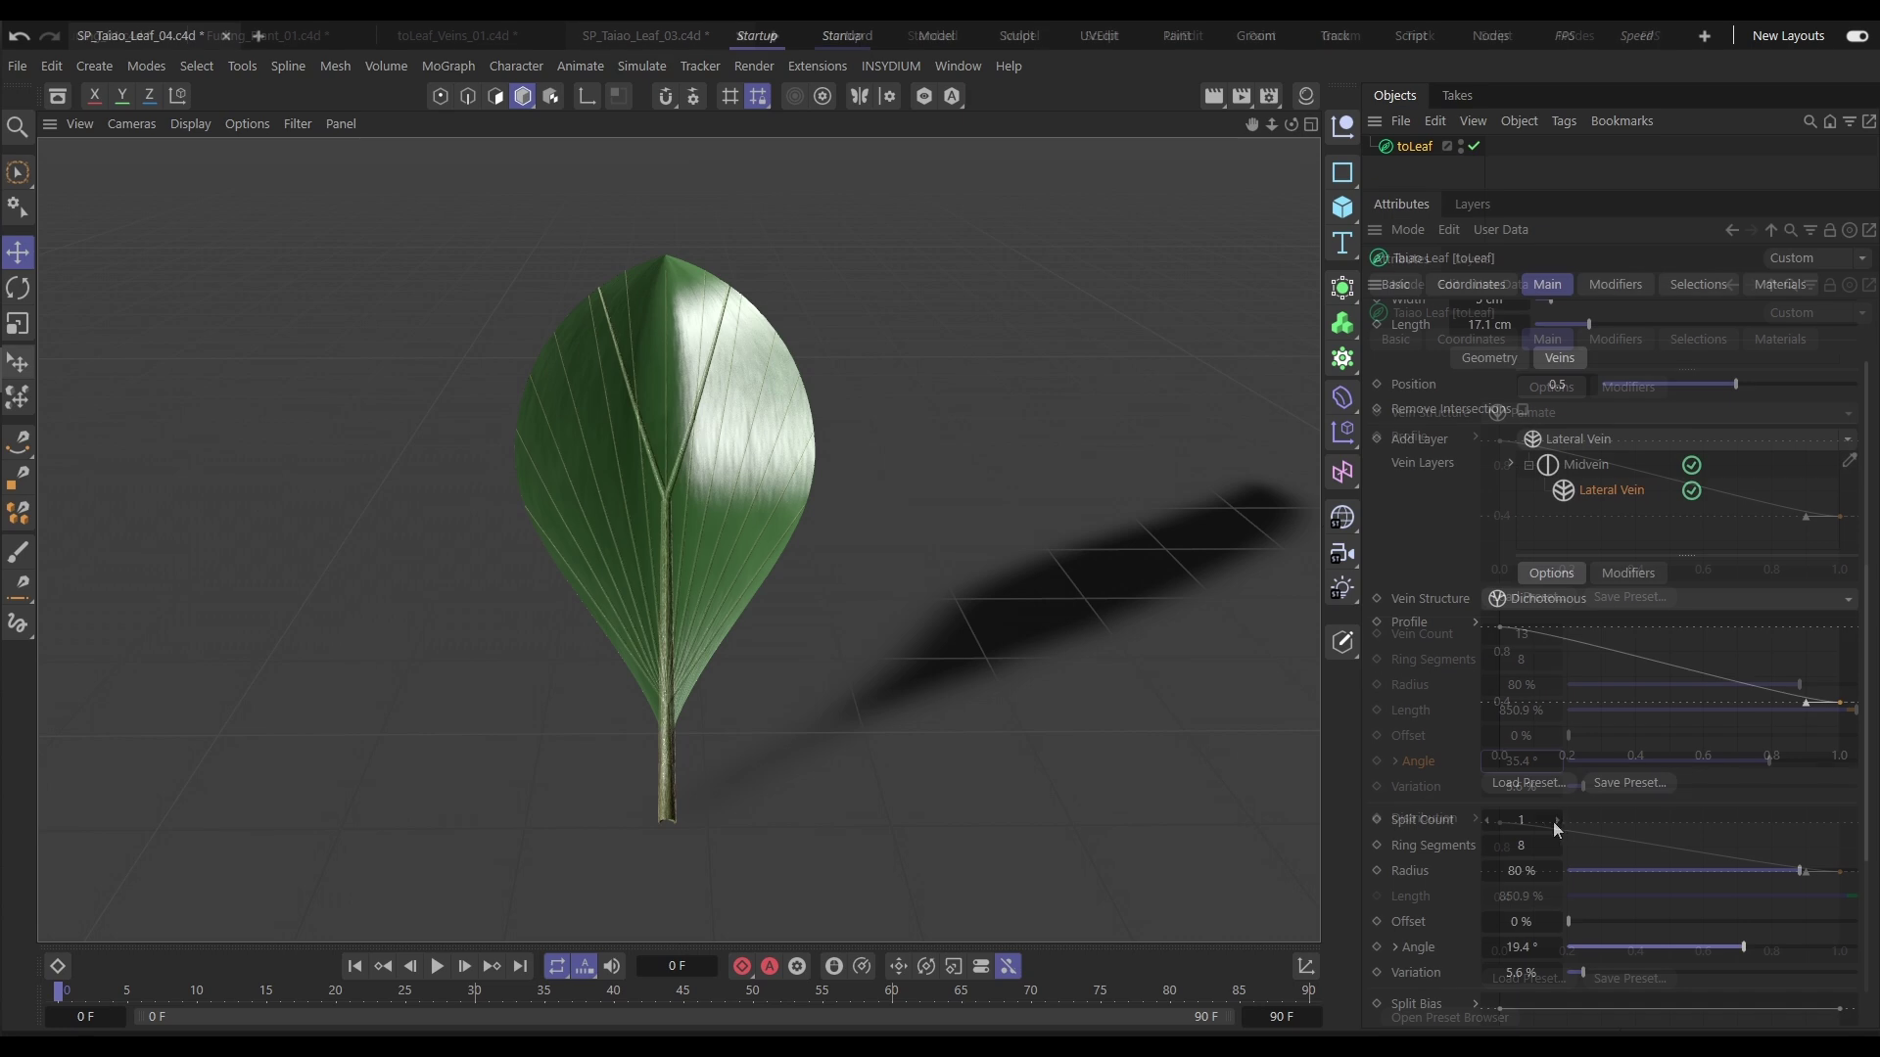
Set the Dichotomous veins to Split Count 4 at 17° with Remove Intersections on.
drag(1743, 947, 1753, 949)
click(1558, 820)
click(1558, 820)
mouse_move(1758, 952)
mouse_down()
mouse_move(1796, 949)
mouse_move(1754, 938)
mouse_up()
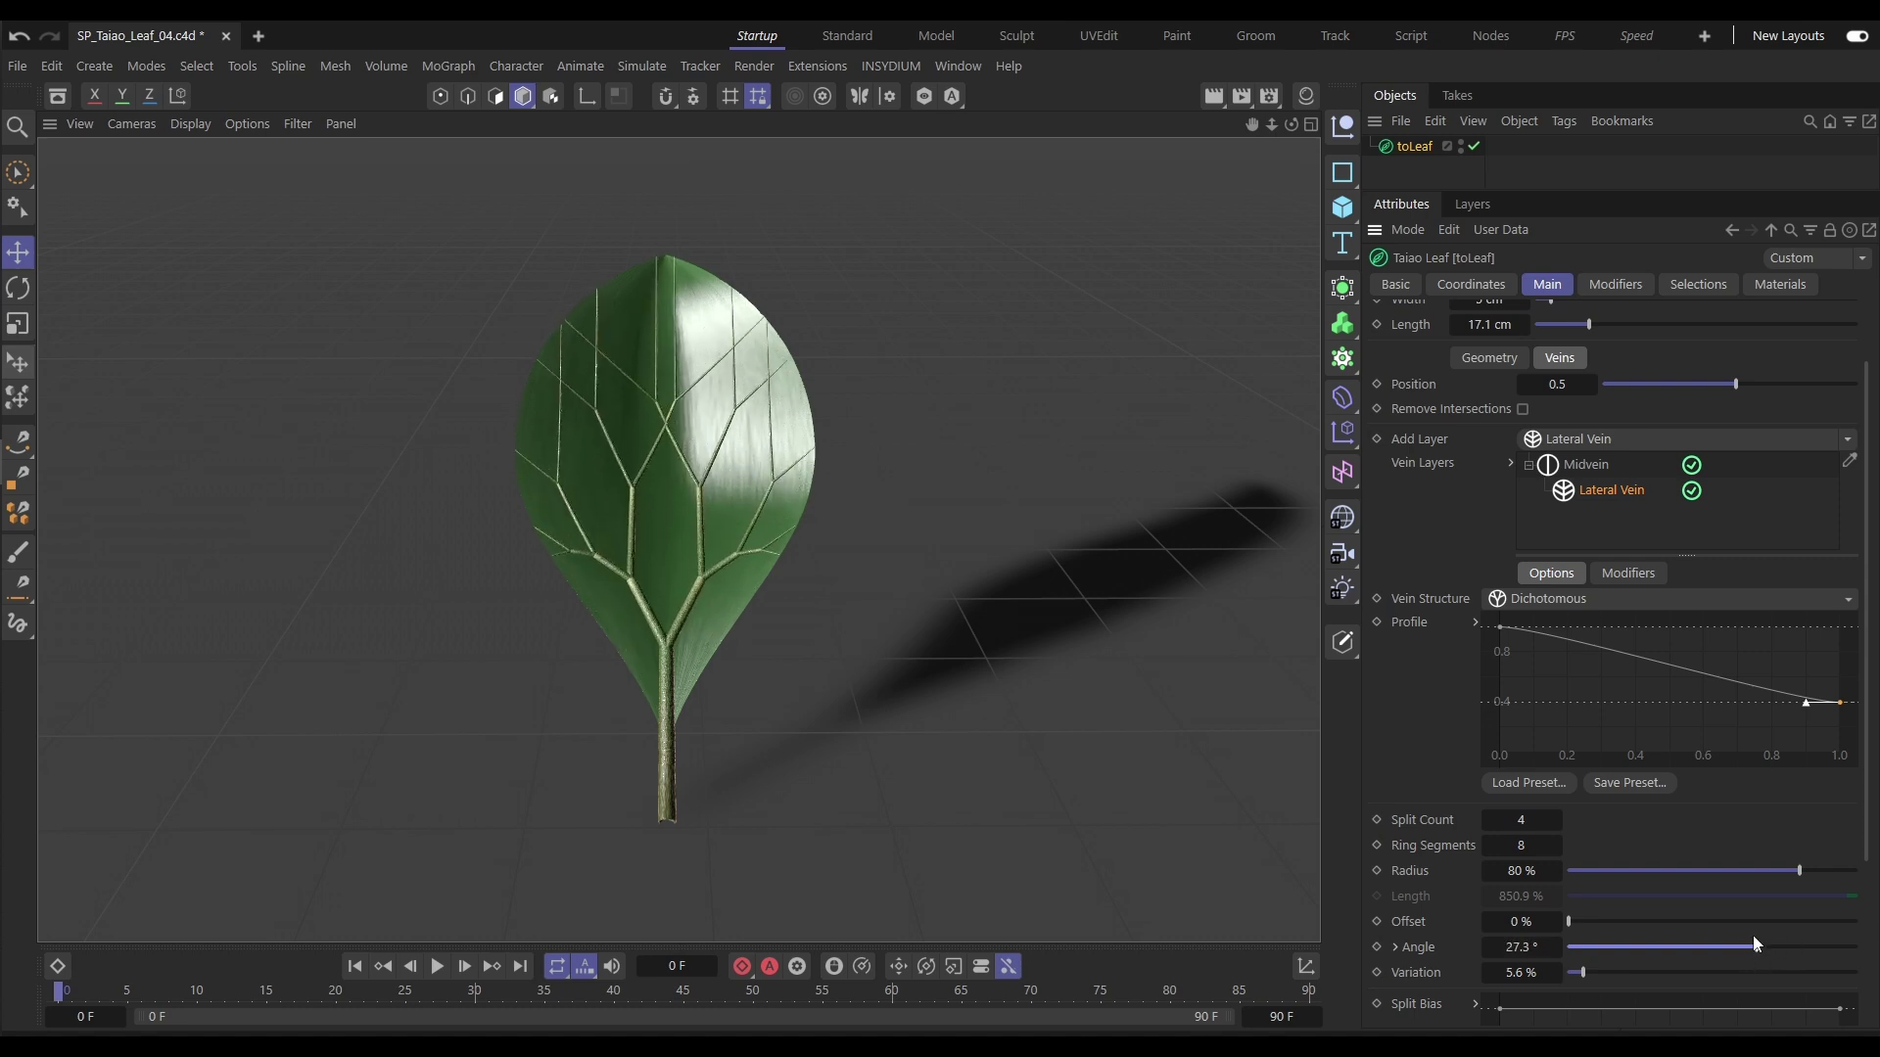
click(1523, 409)
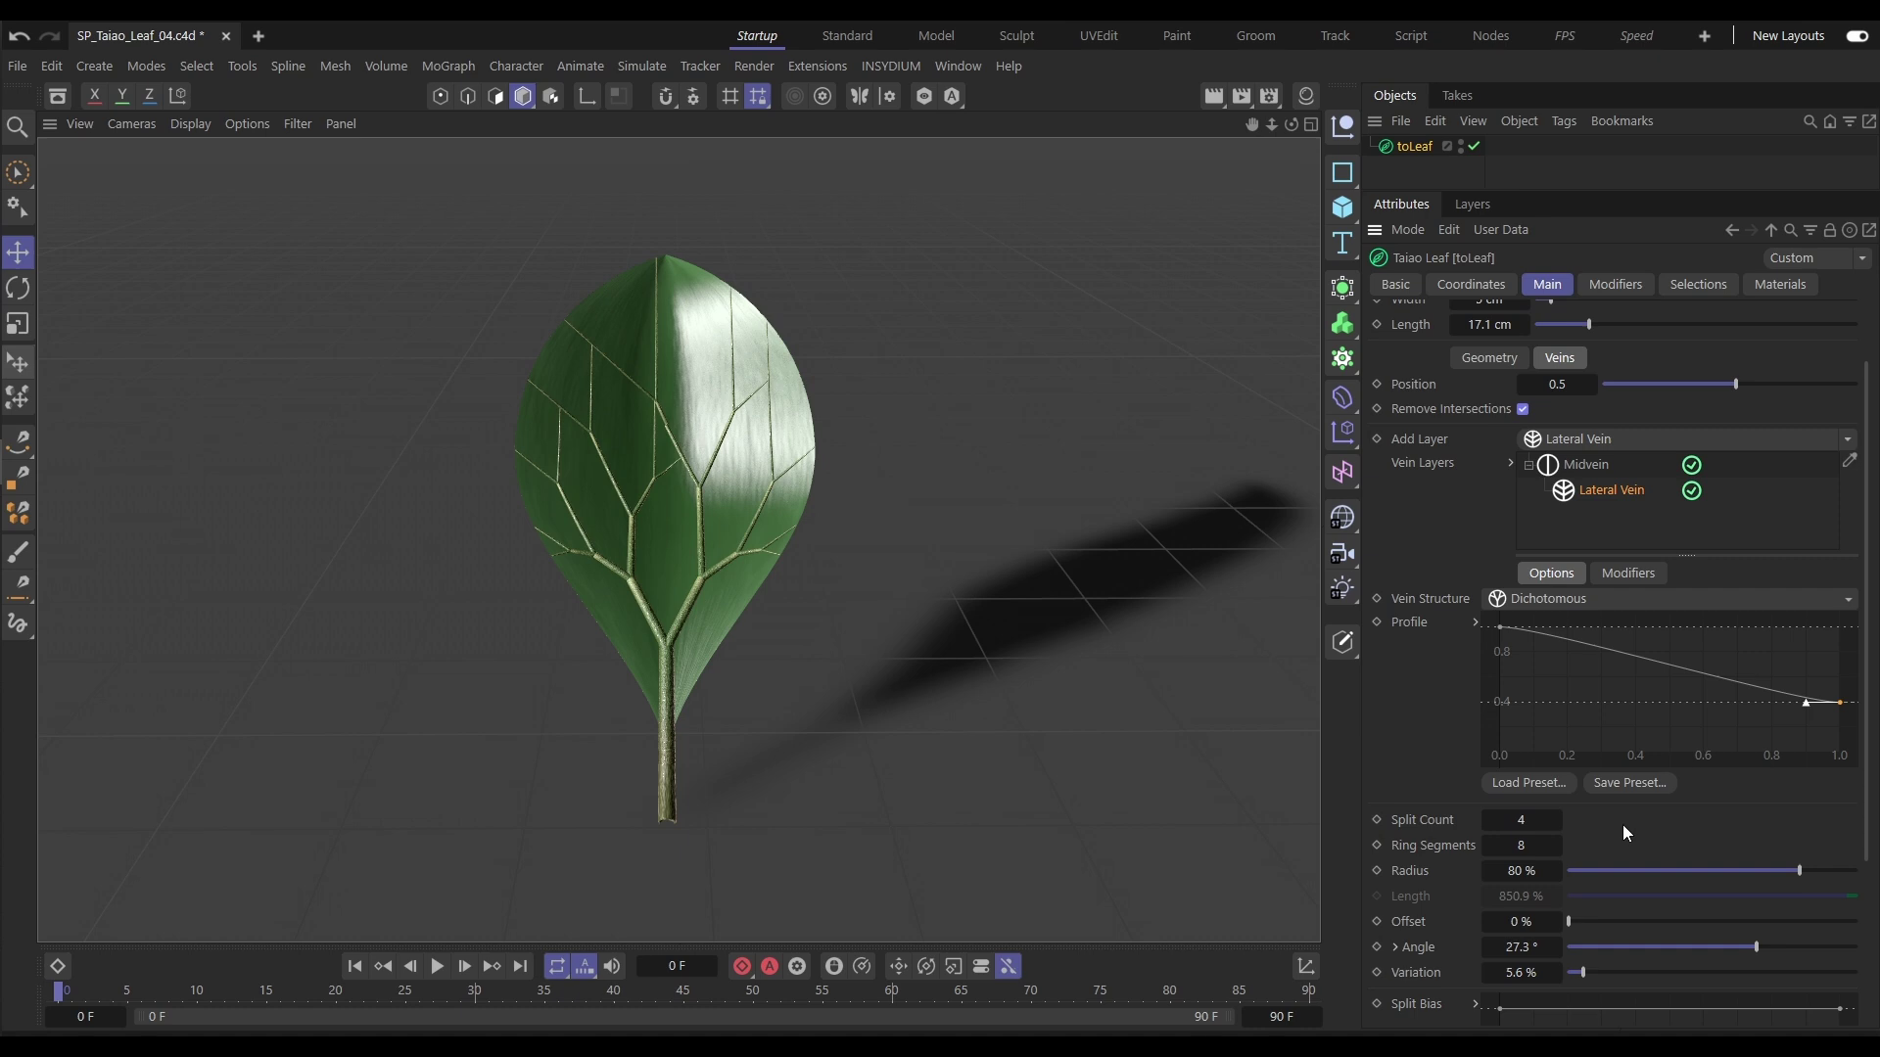
click(1488, 825)
click(1556, 822)
click(1556, 823)
click(1489, 822)
click(1489, 823)
mouse_move(1738, 945)
mouse_down()
mouse_move(1784, 961)
mouse_move(1740, 956)
mouse_up()
click(1556, 822)
click(890, 65)
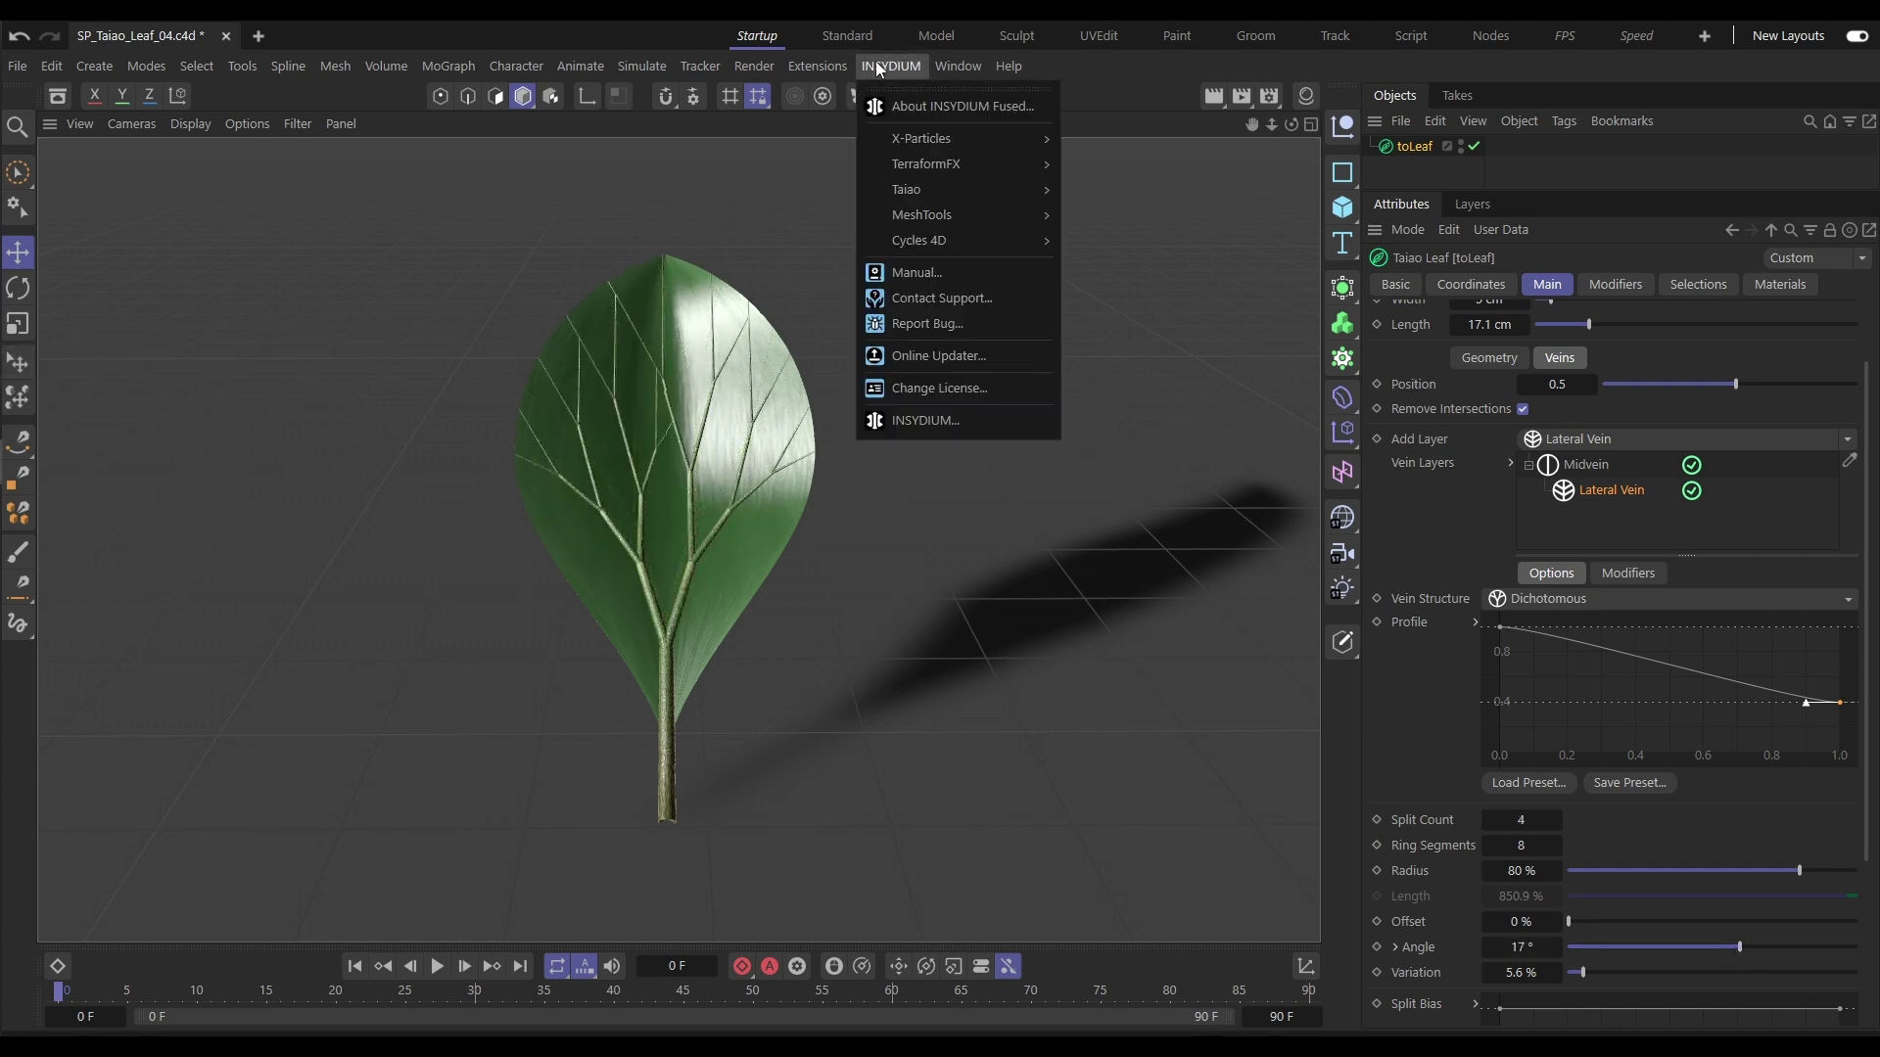
Open the Taiao Preset Browser, place it over the scene, and browse the Leaves presets.
mouse_move(911, 188)
click(1153, 446)
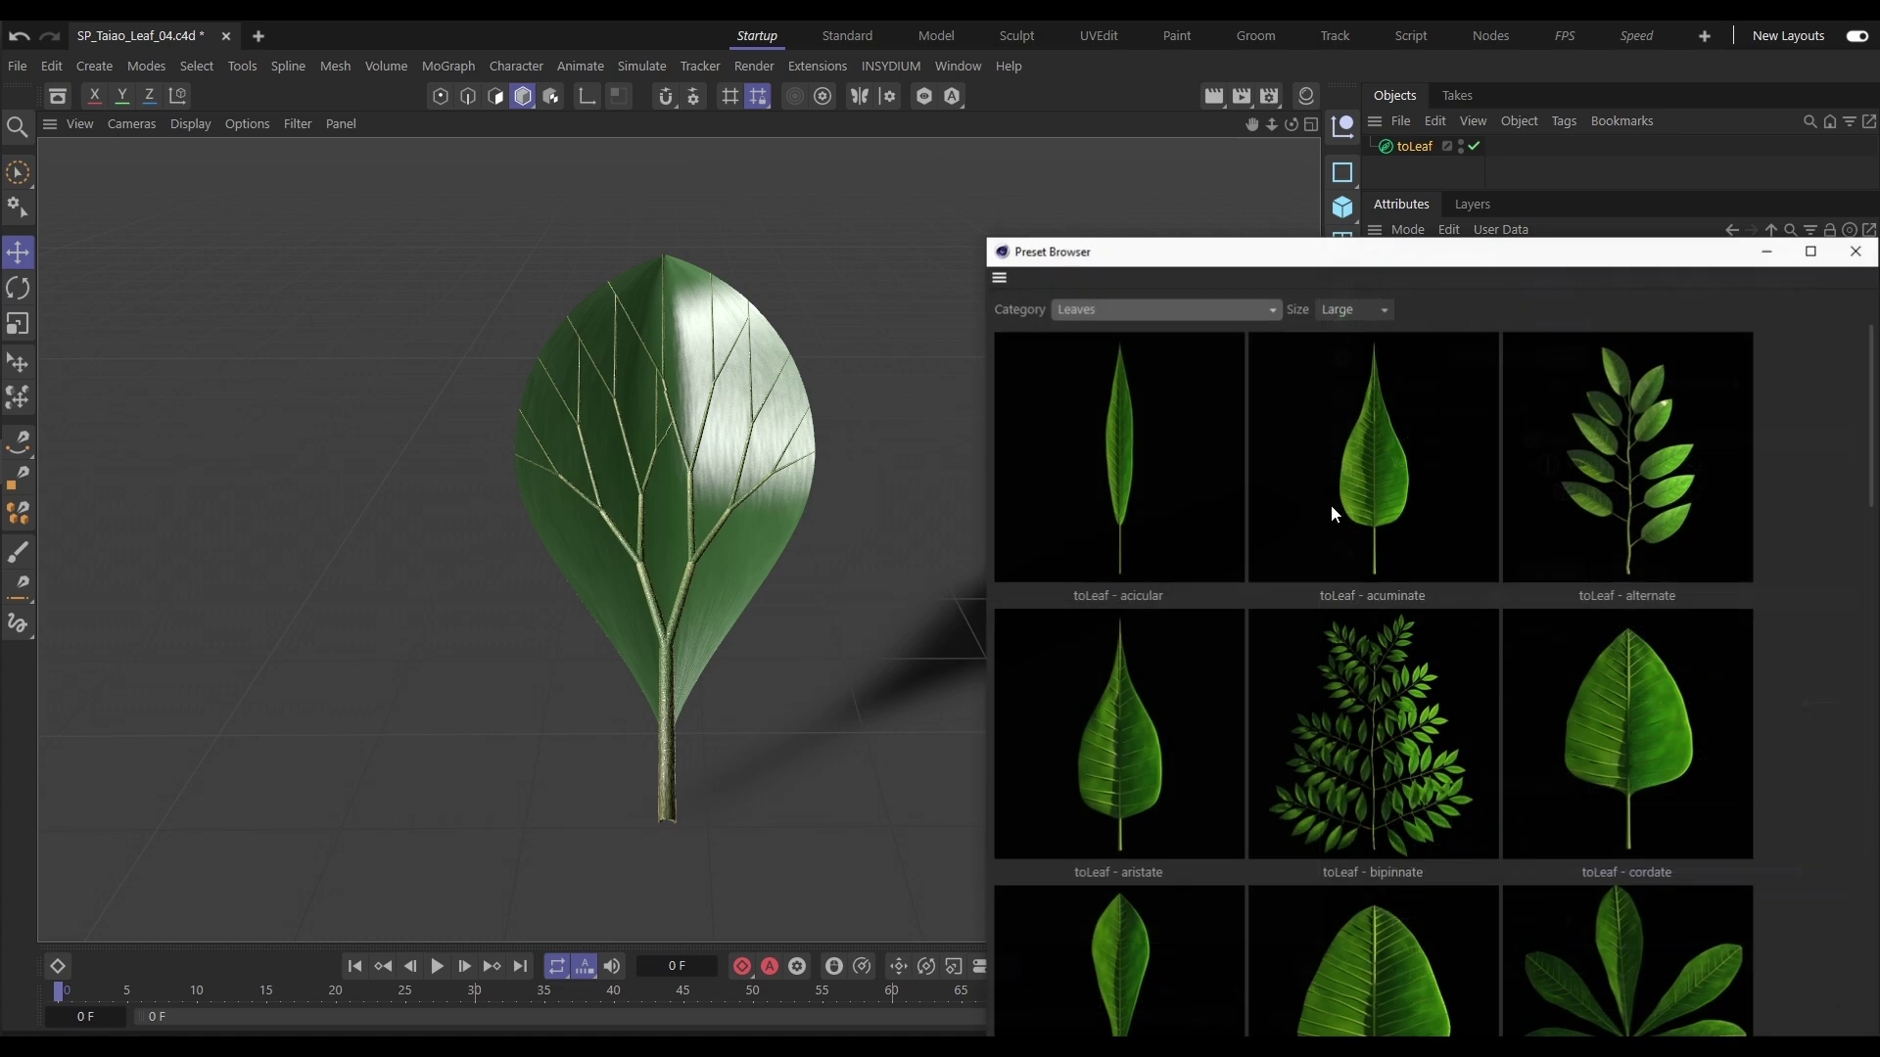
drag(1455, 260, 1147, 108)
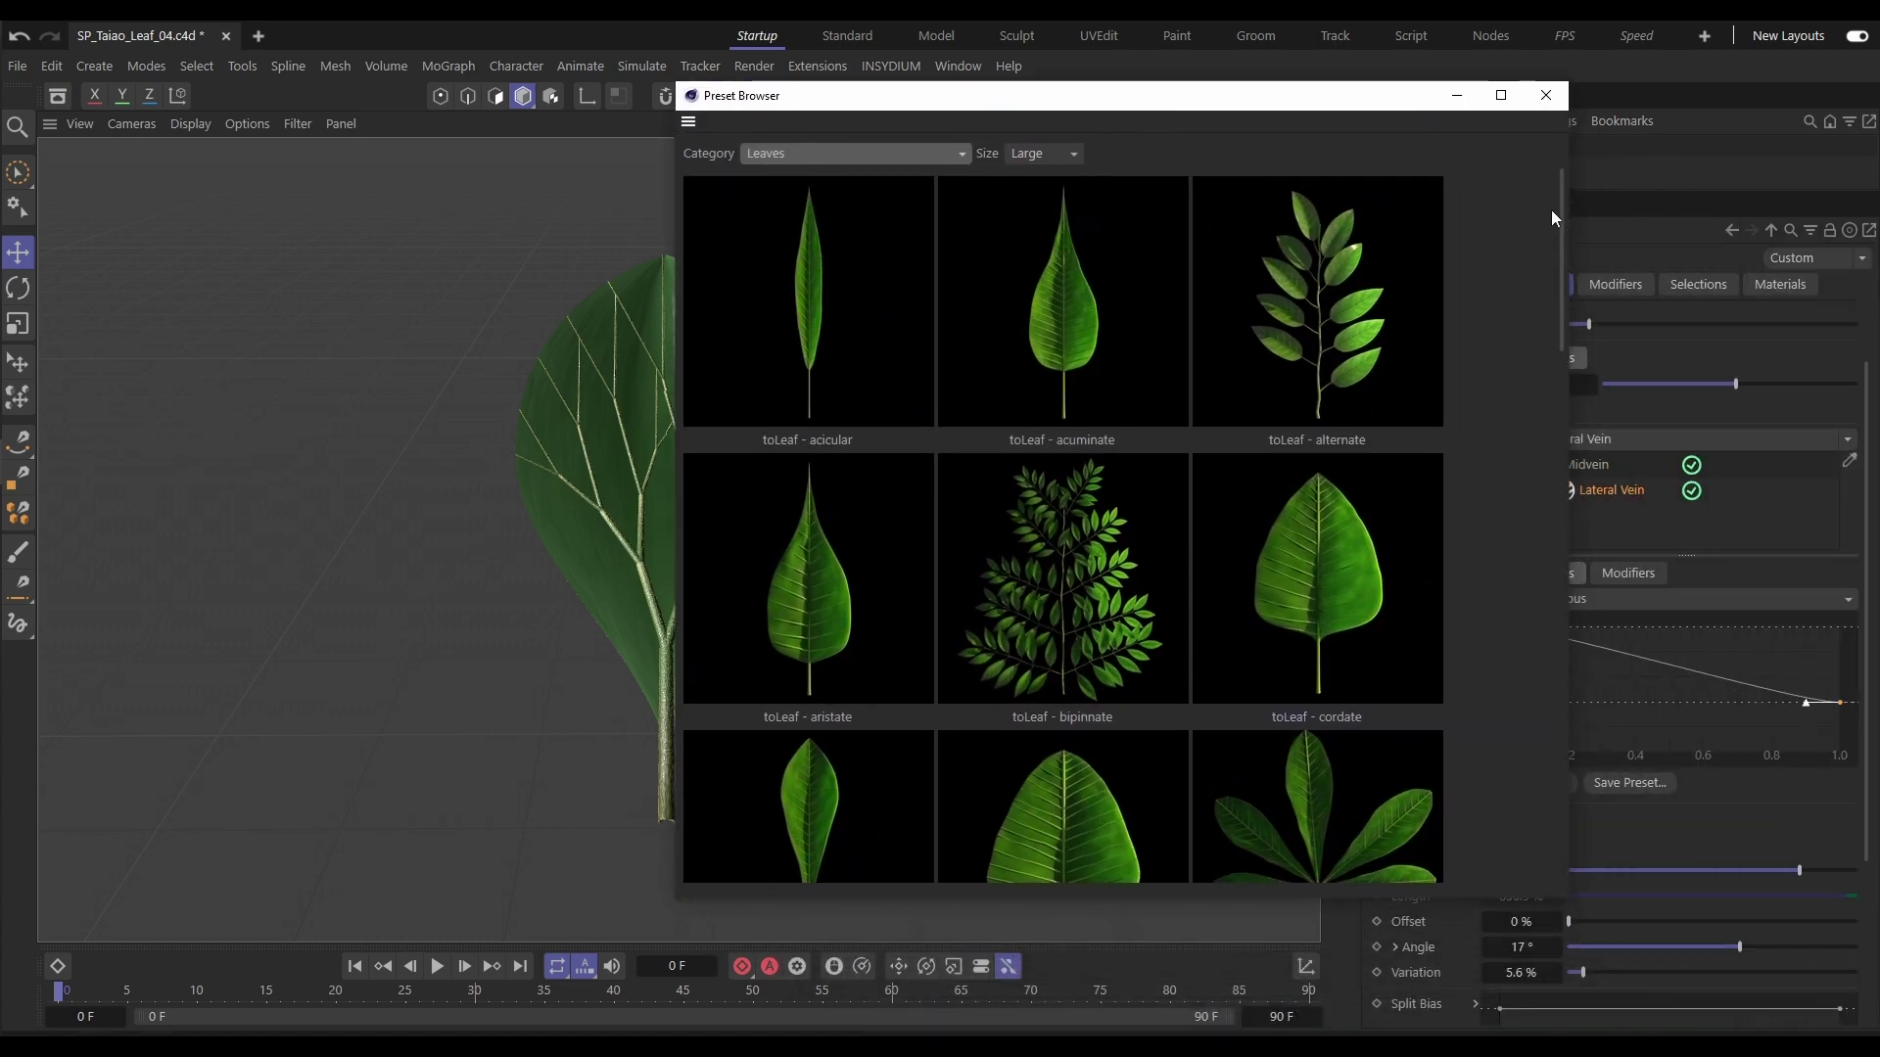
drag(1564, 184, 1582, 724)
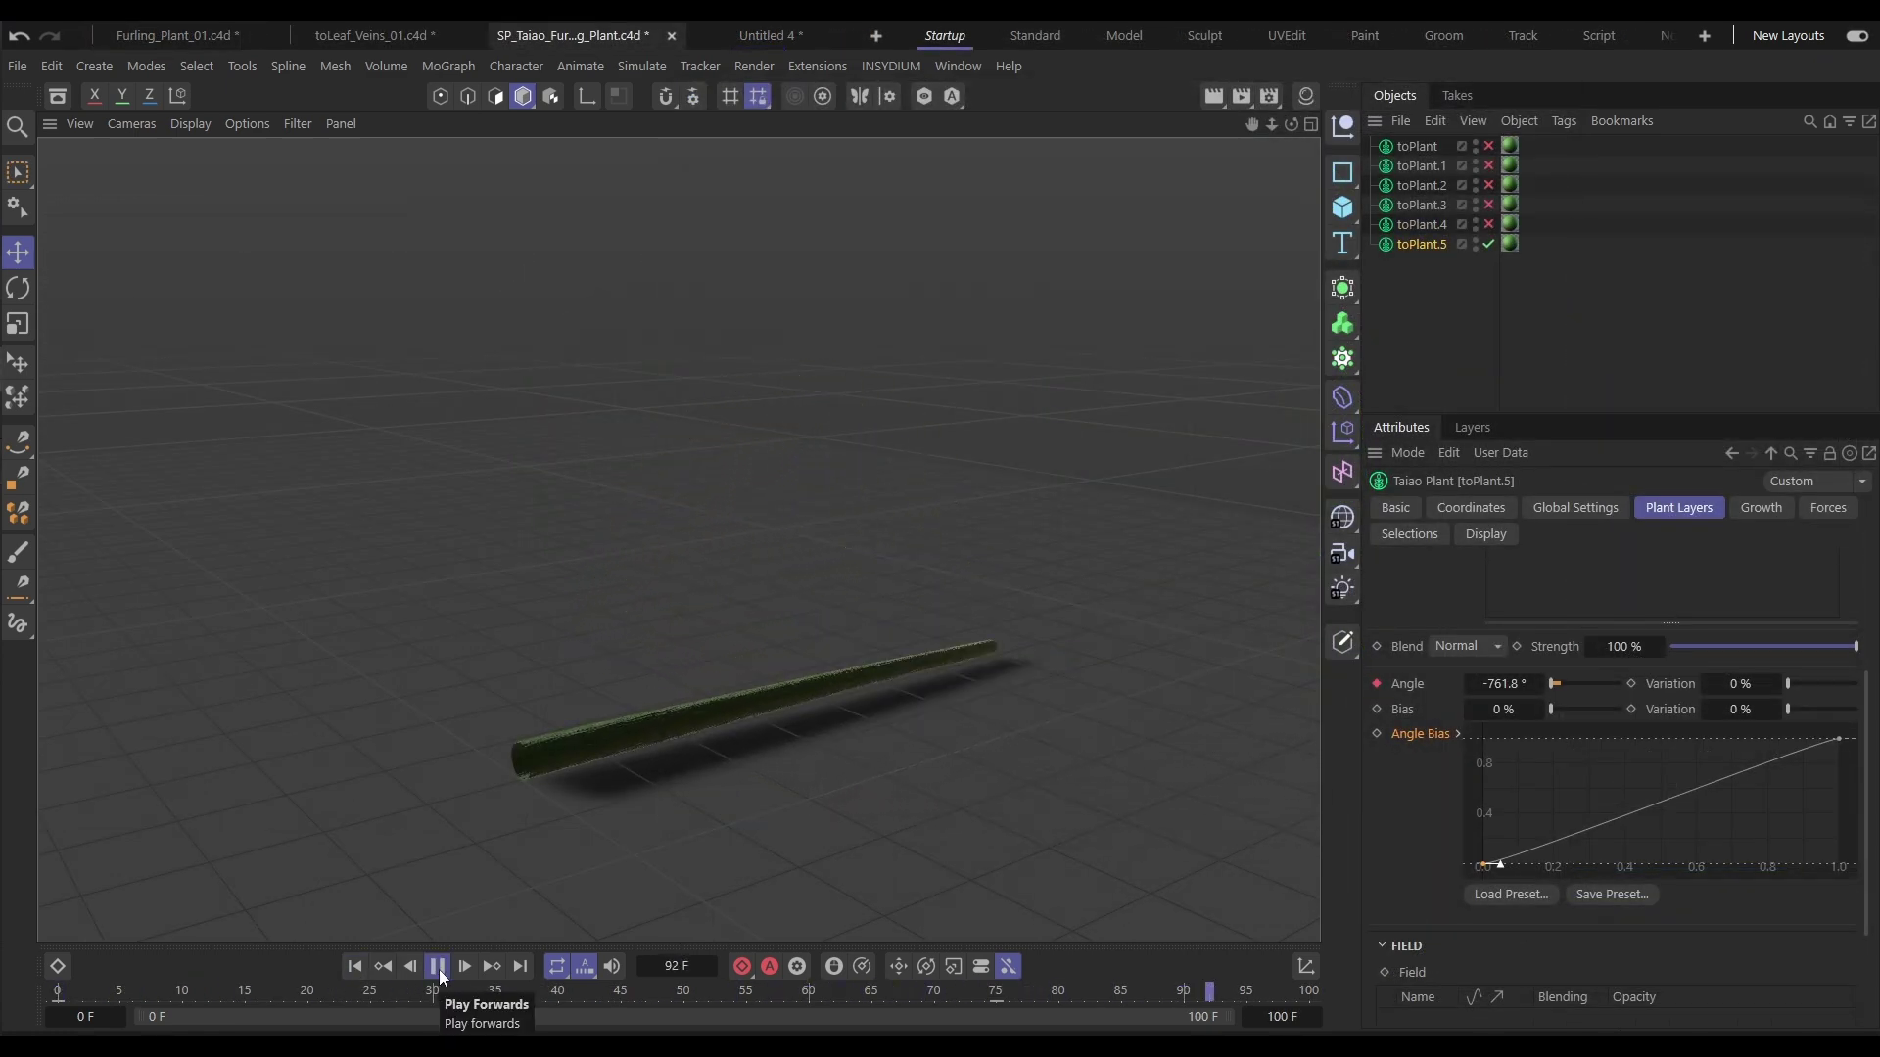
Preview the stem furl, raise the furl Bias to about 27.7%, and flatten the Angle Bias curve.
click(432, 969)
click(436, 967)
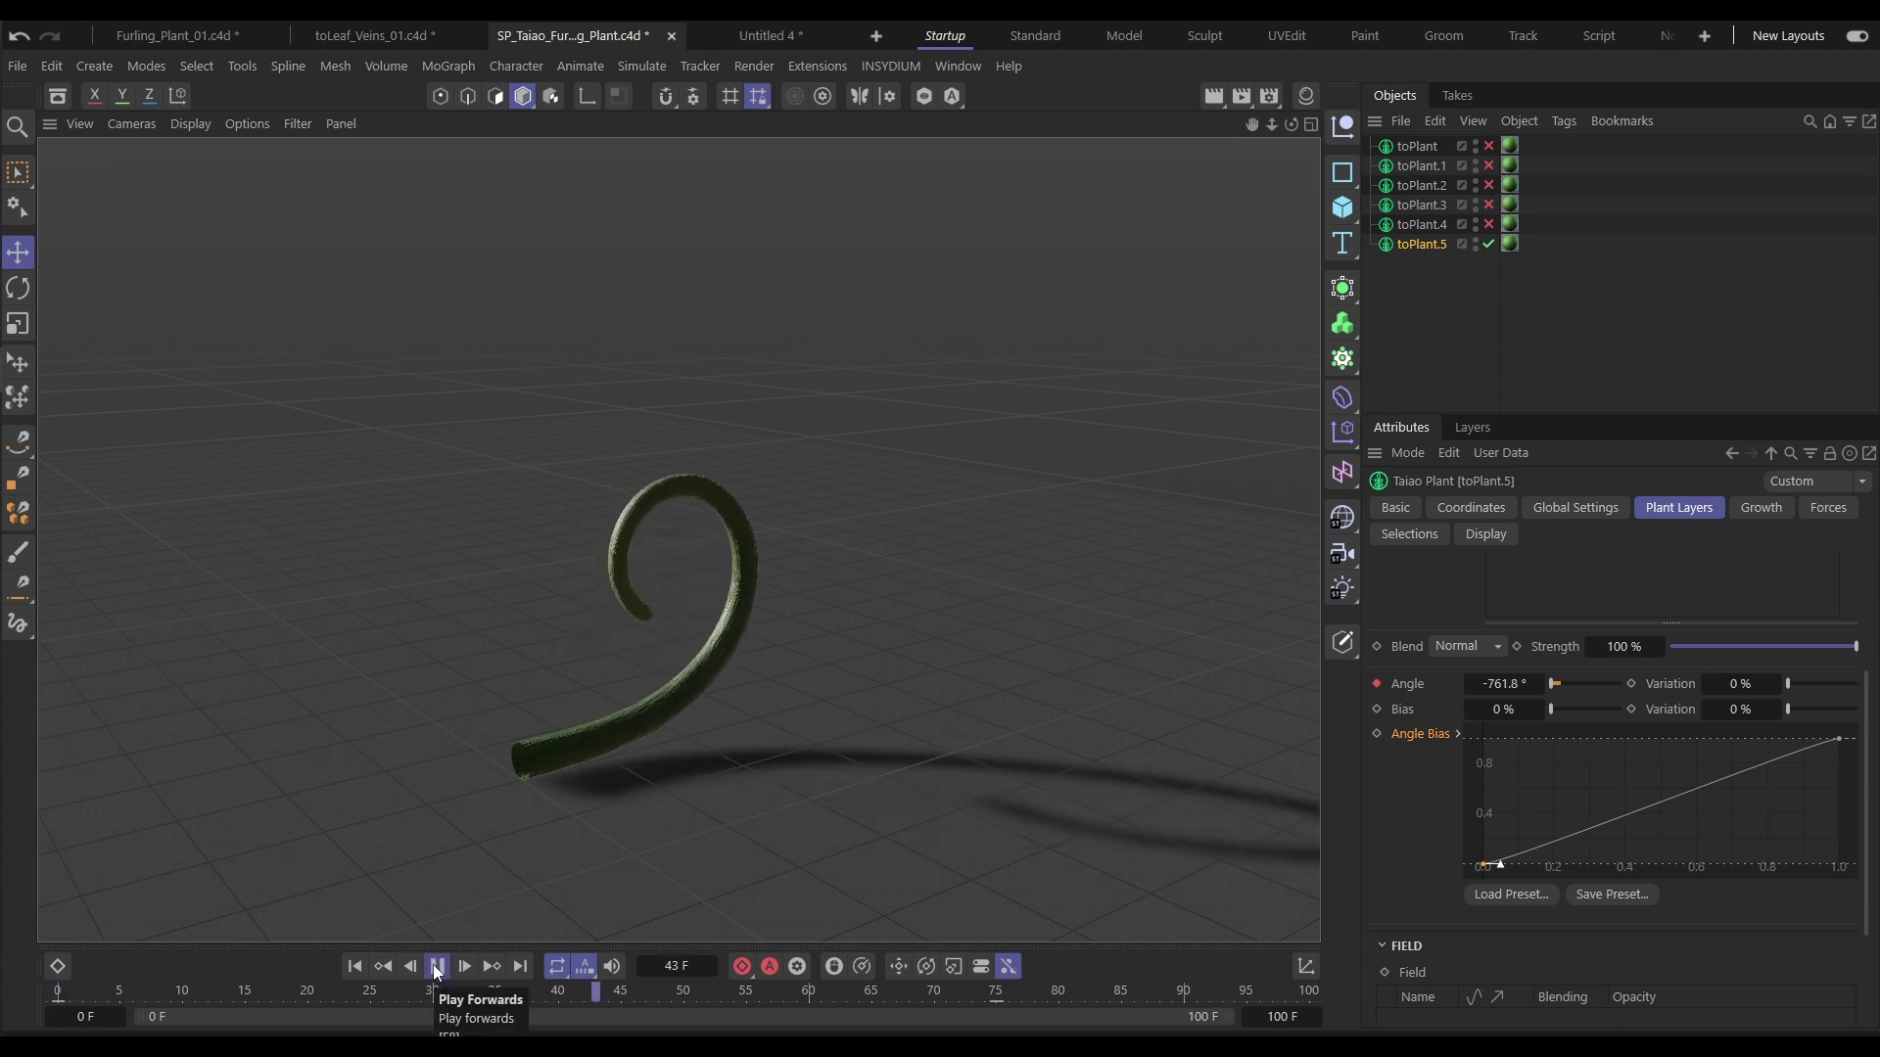
click(436, 969)
drag(1552, 711, 1455, 791)
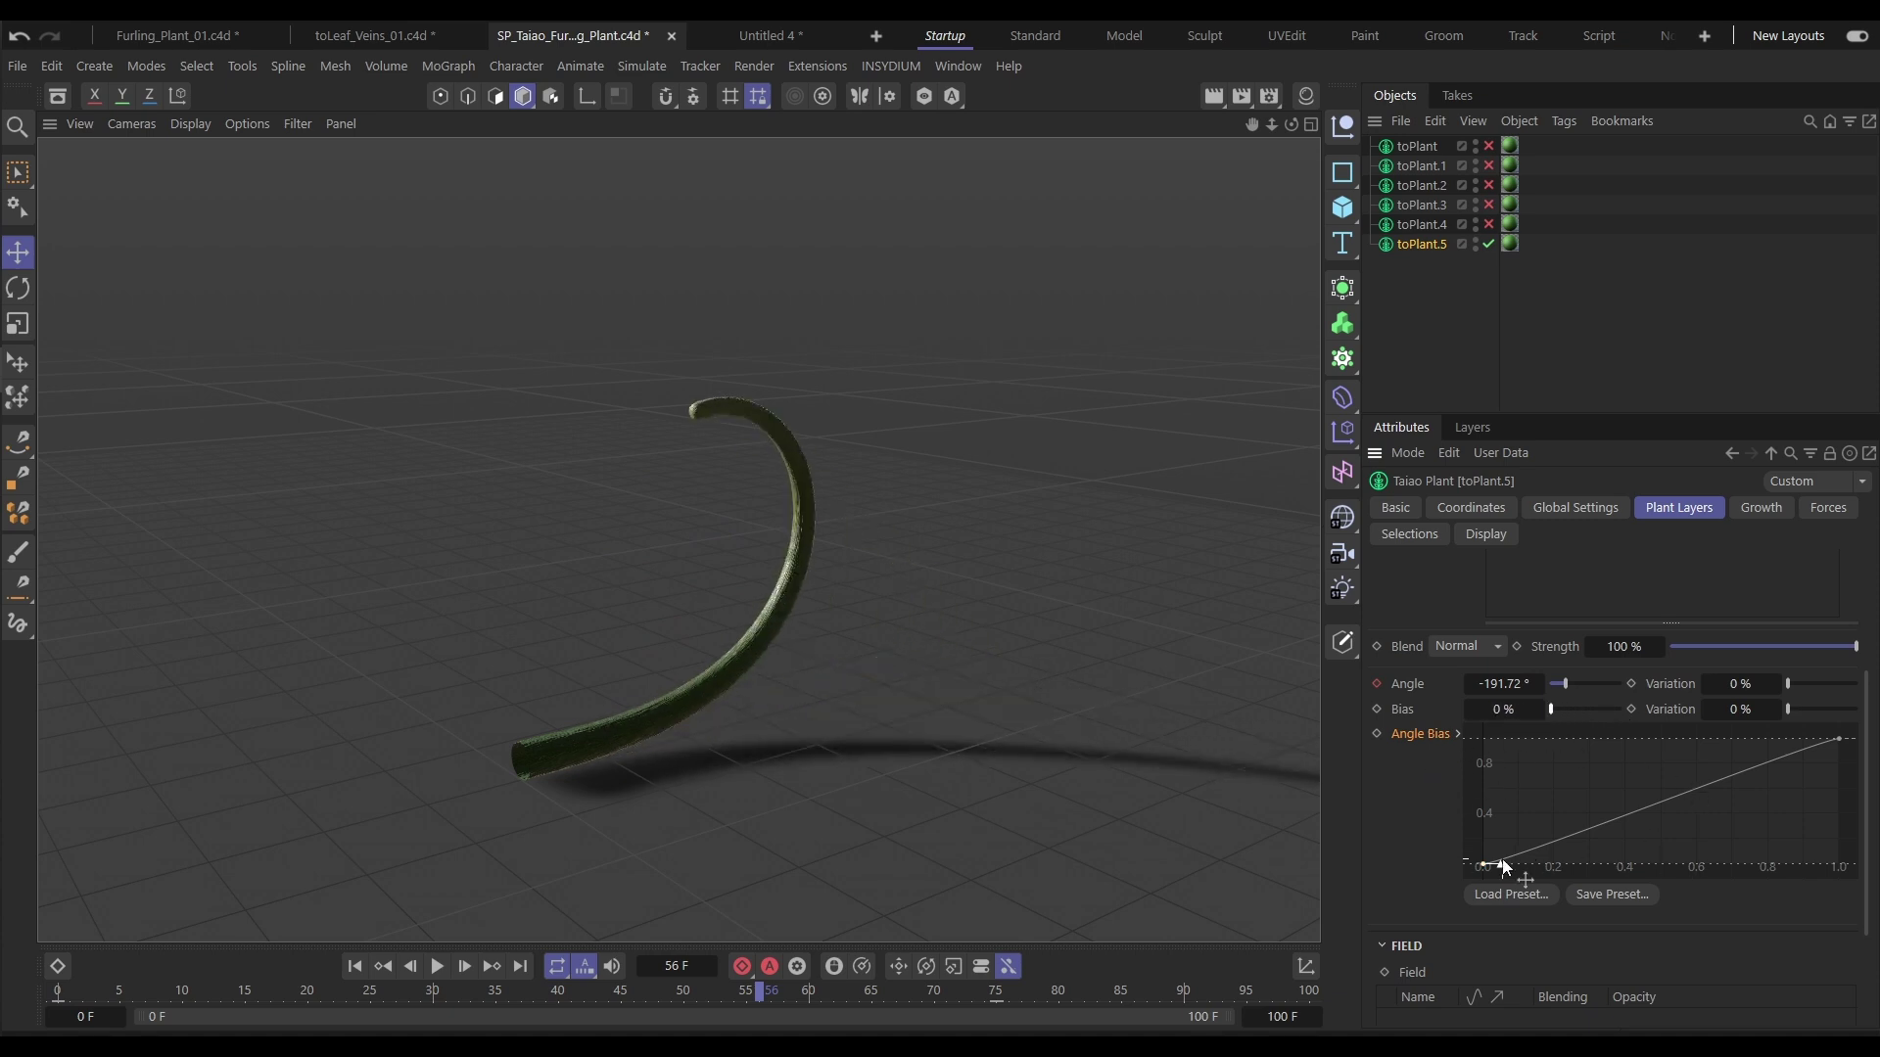
drag(1484, 865, 1473, 752)
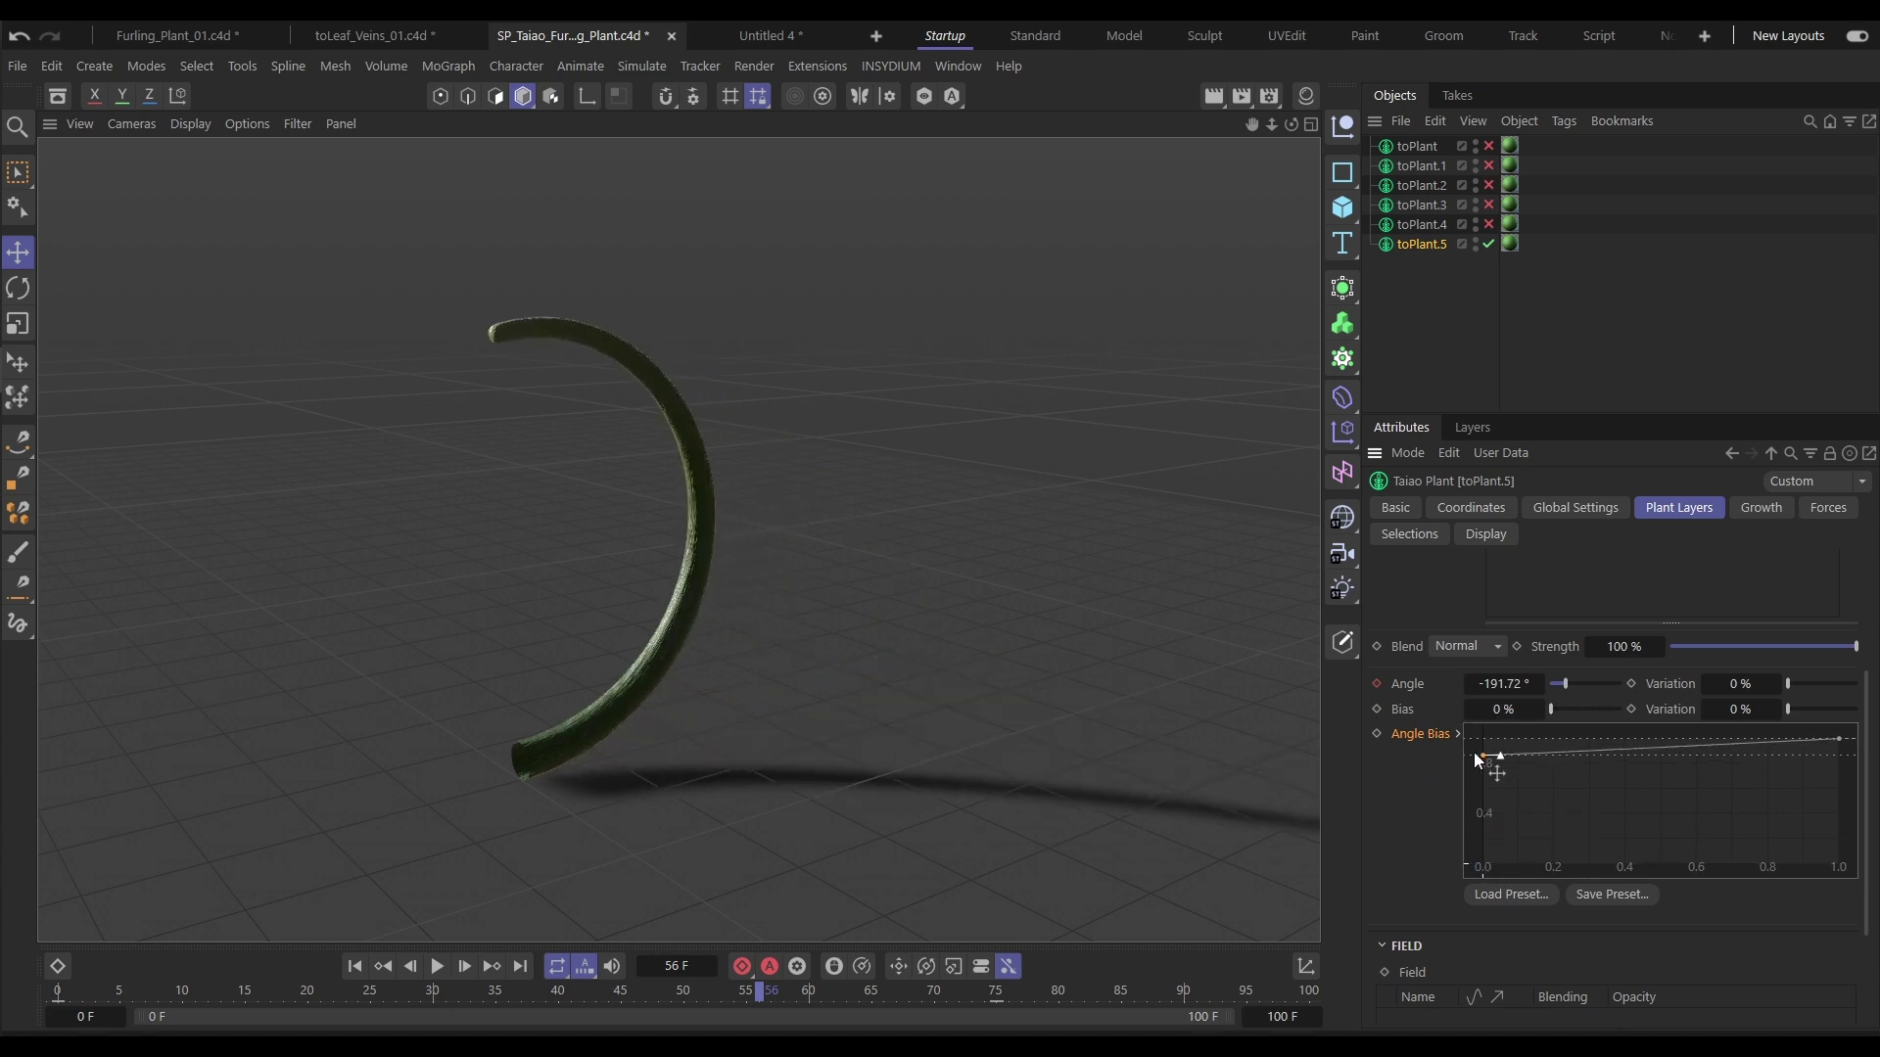
Reshape toPlant.5's Angle Bias curve into a mid-peak hump, preview it, then delete toPlant.5.
click(354, 970)
click(432, 969)
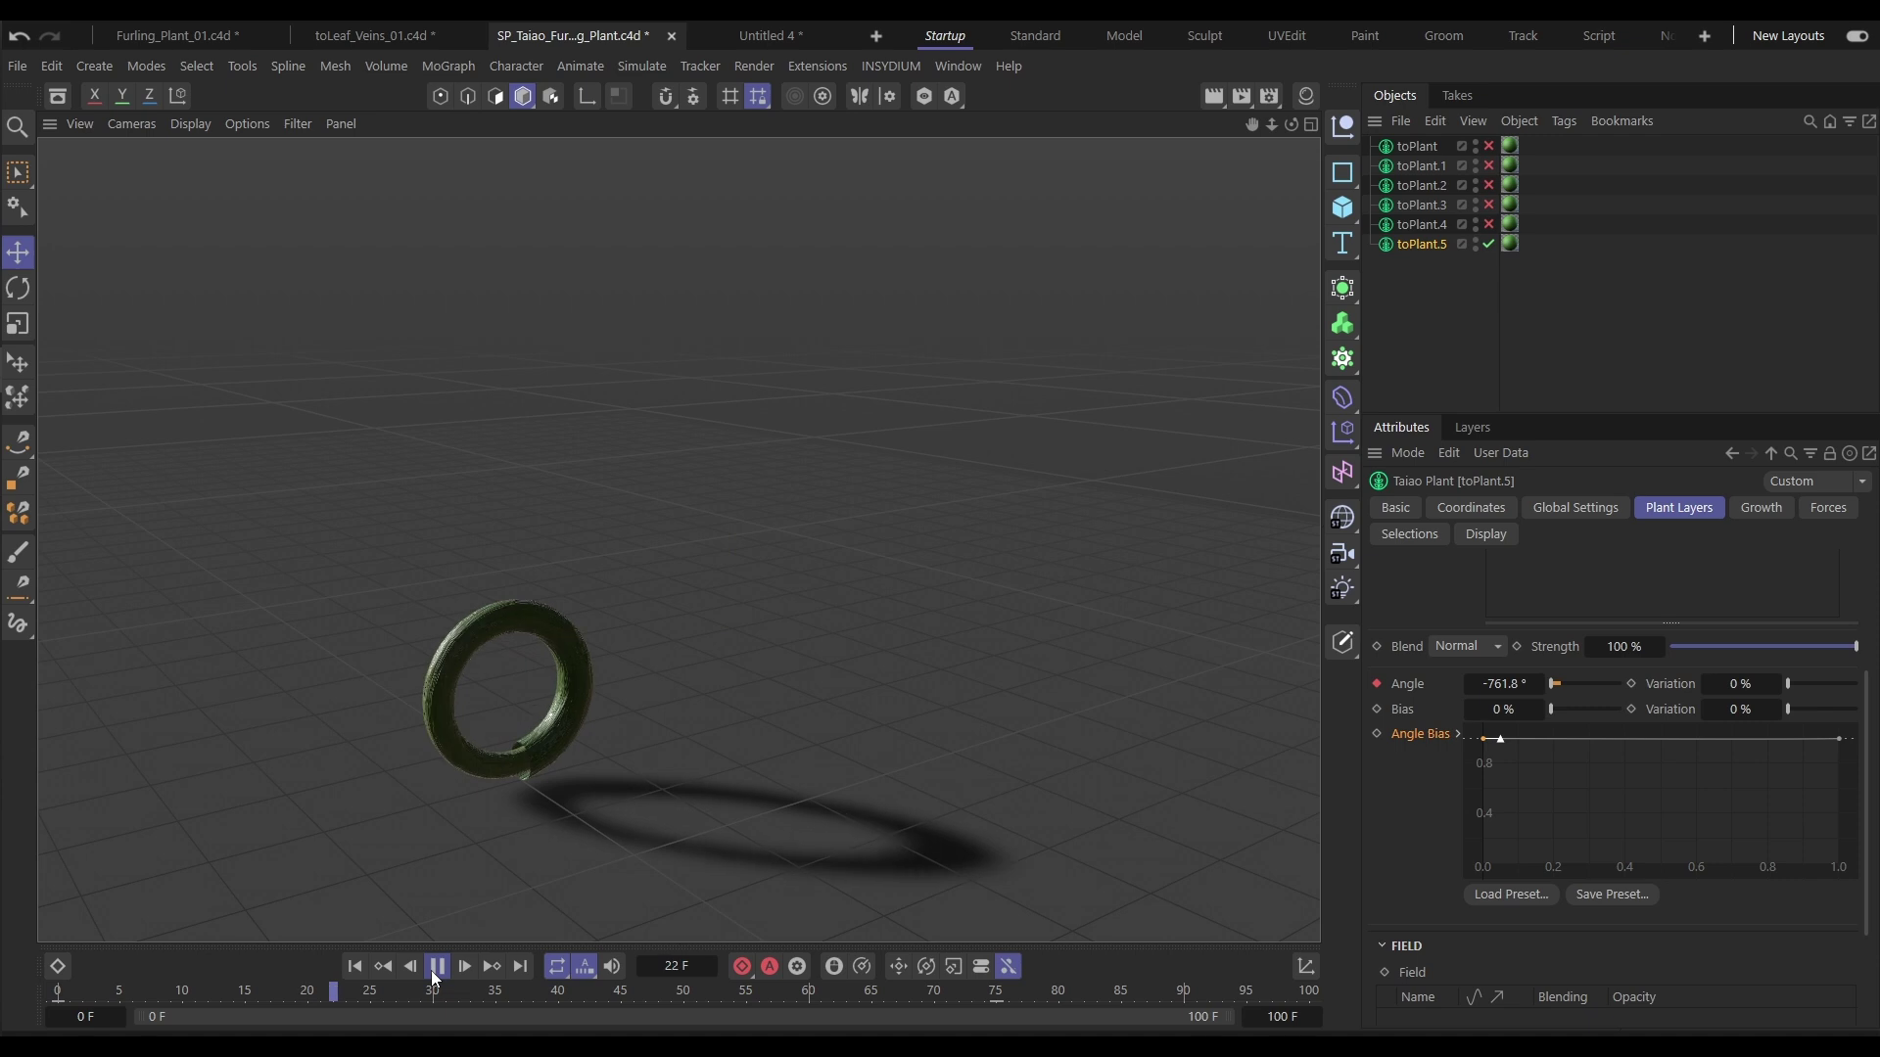
click(432, 969)
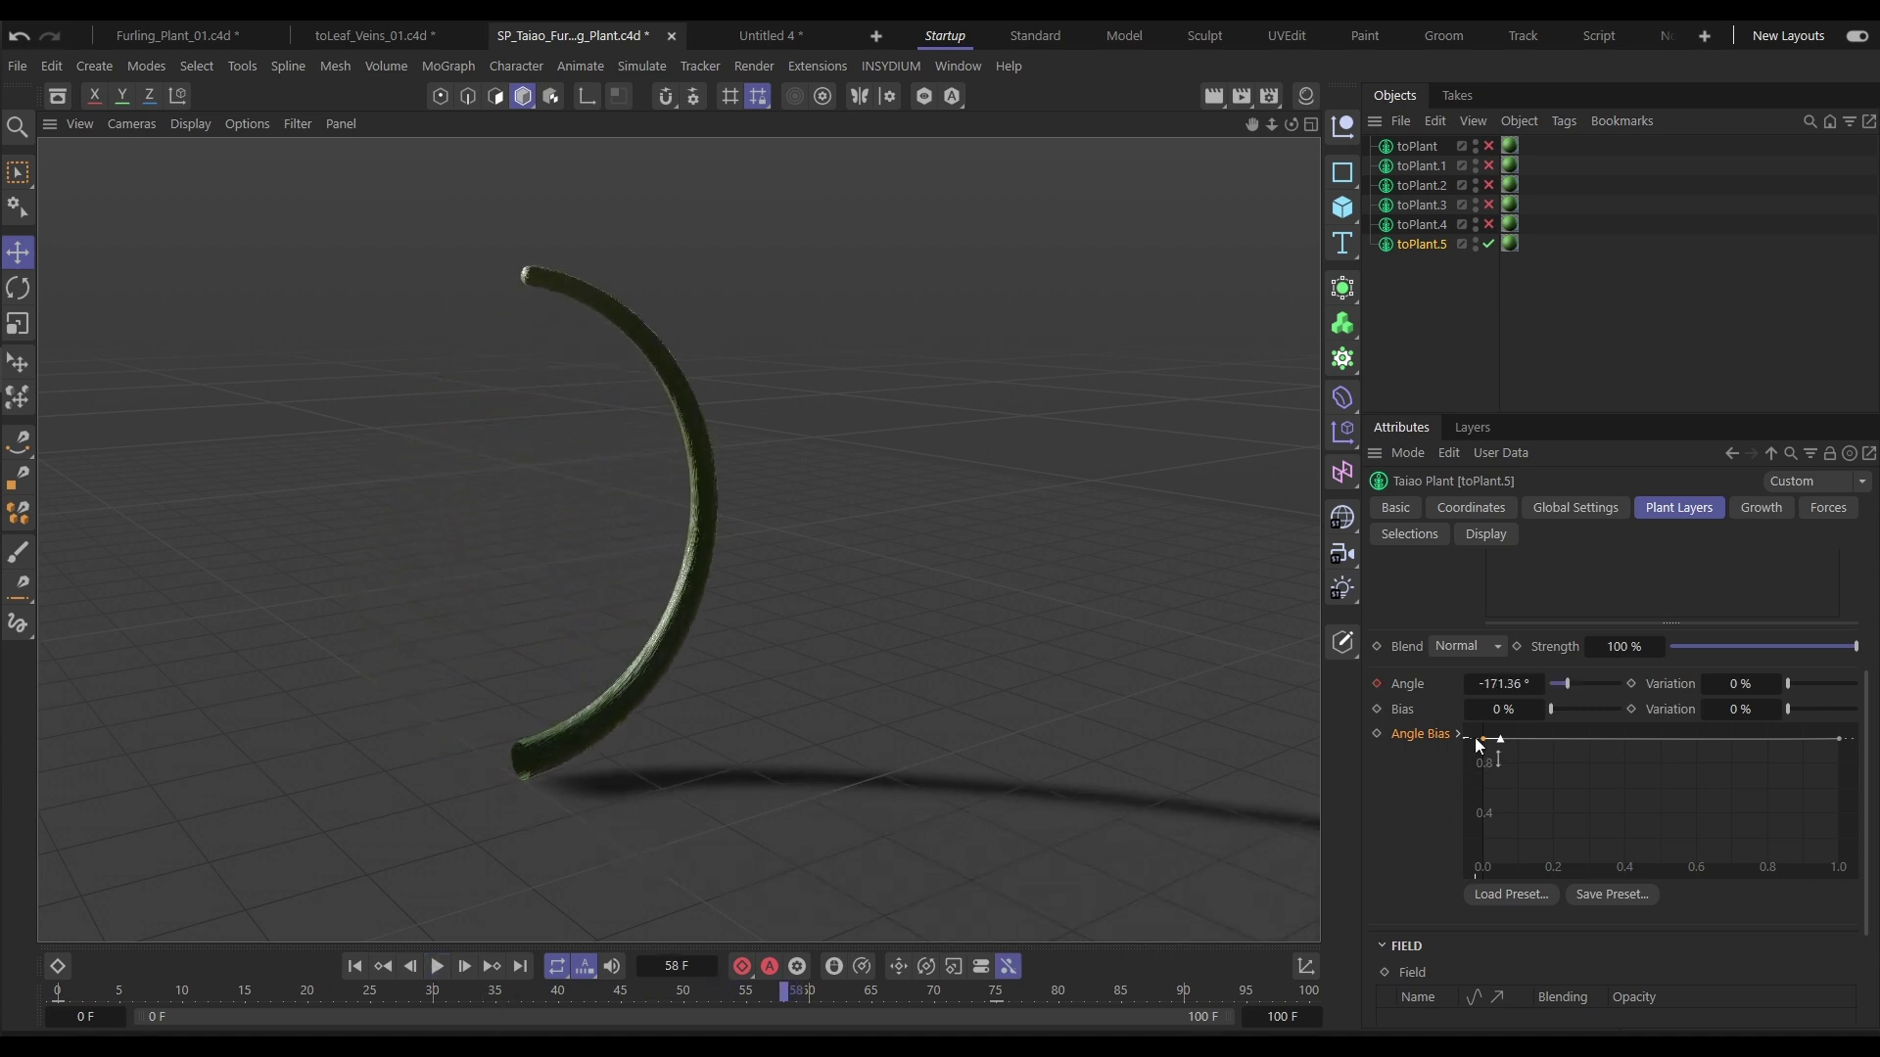
drag(1484, 739, 1567, 747)
drag(1840, 739, 1840, 867)
click(283, 991)
drag(244, 997, 909, 991)
drag(1484, 741, 1657, 738)
drag(413, 991, 971, 992)
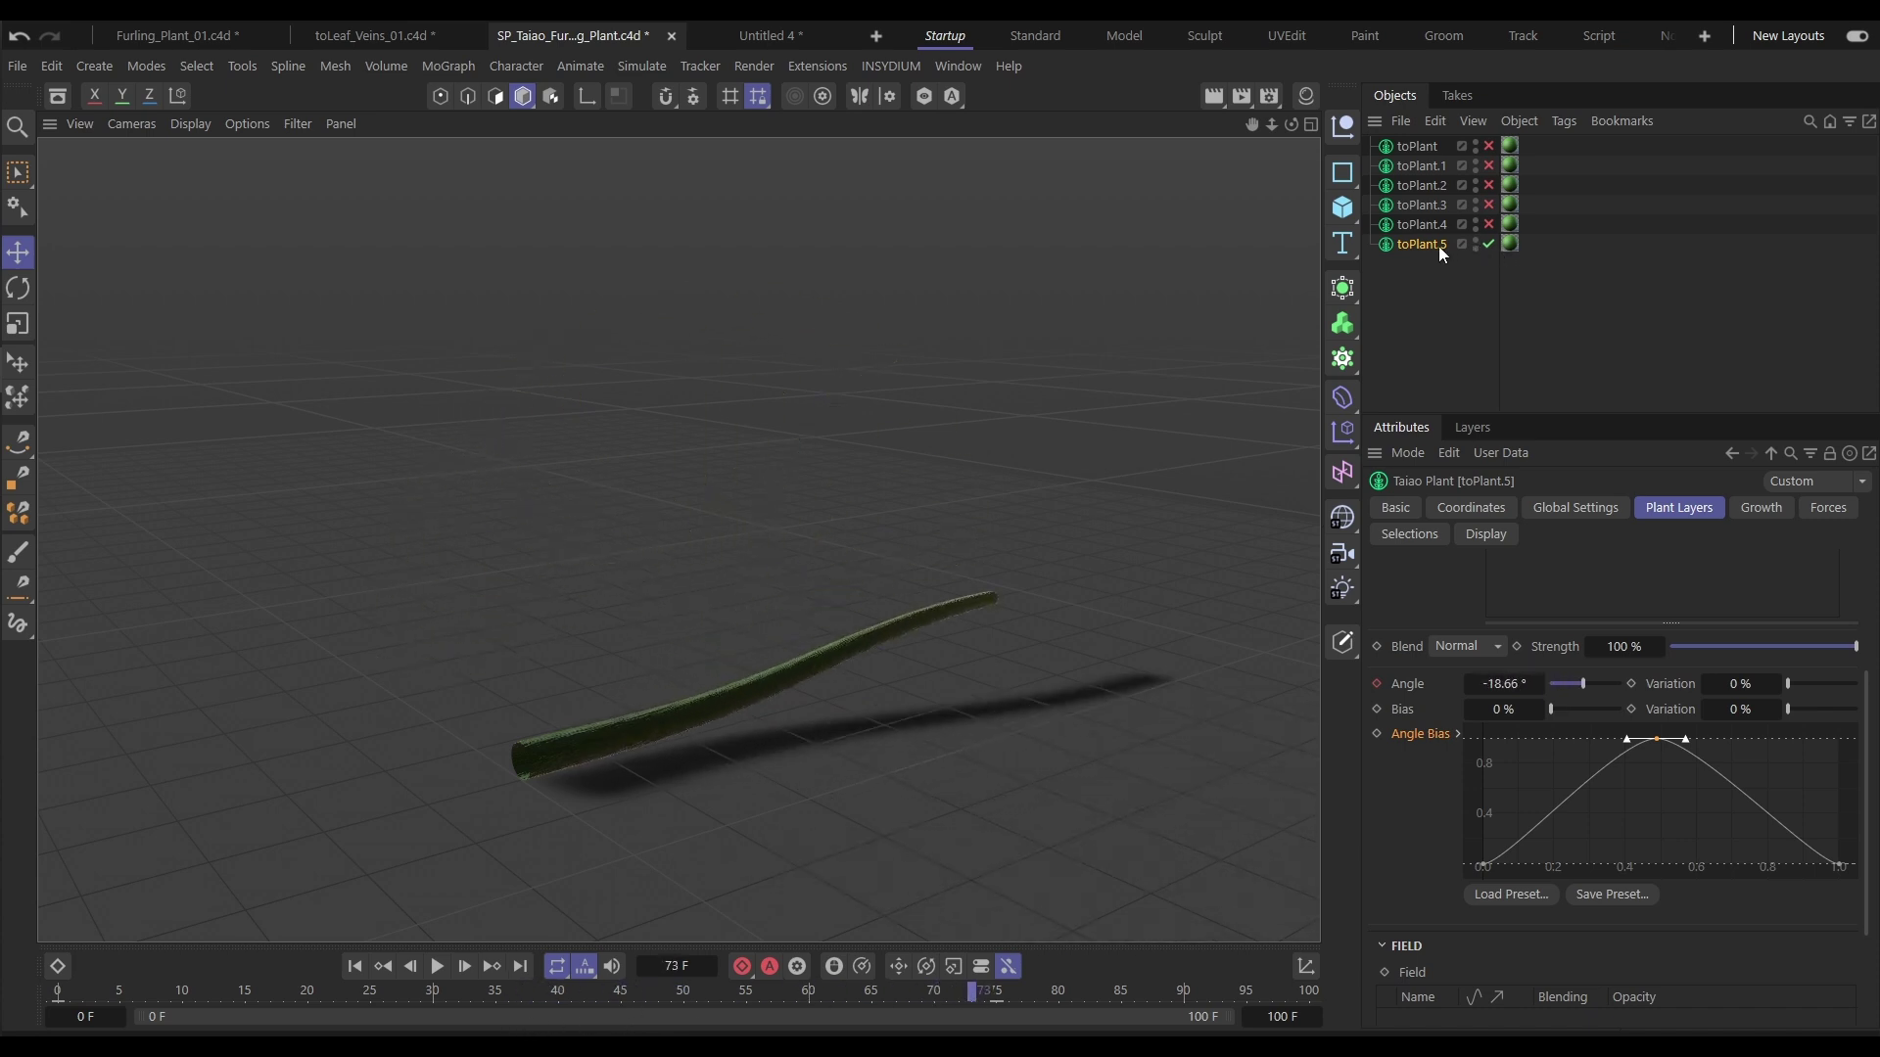
key(Delete)
Enable toPlant.1–toPlant.4, play the five stems furling, then raise the flower's Furling Angle to 360°.
drag(1489, 145, 1488, 224)
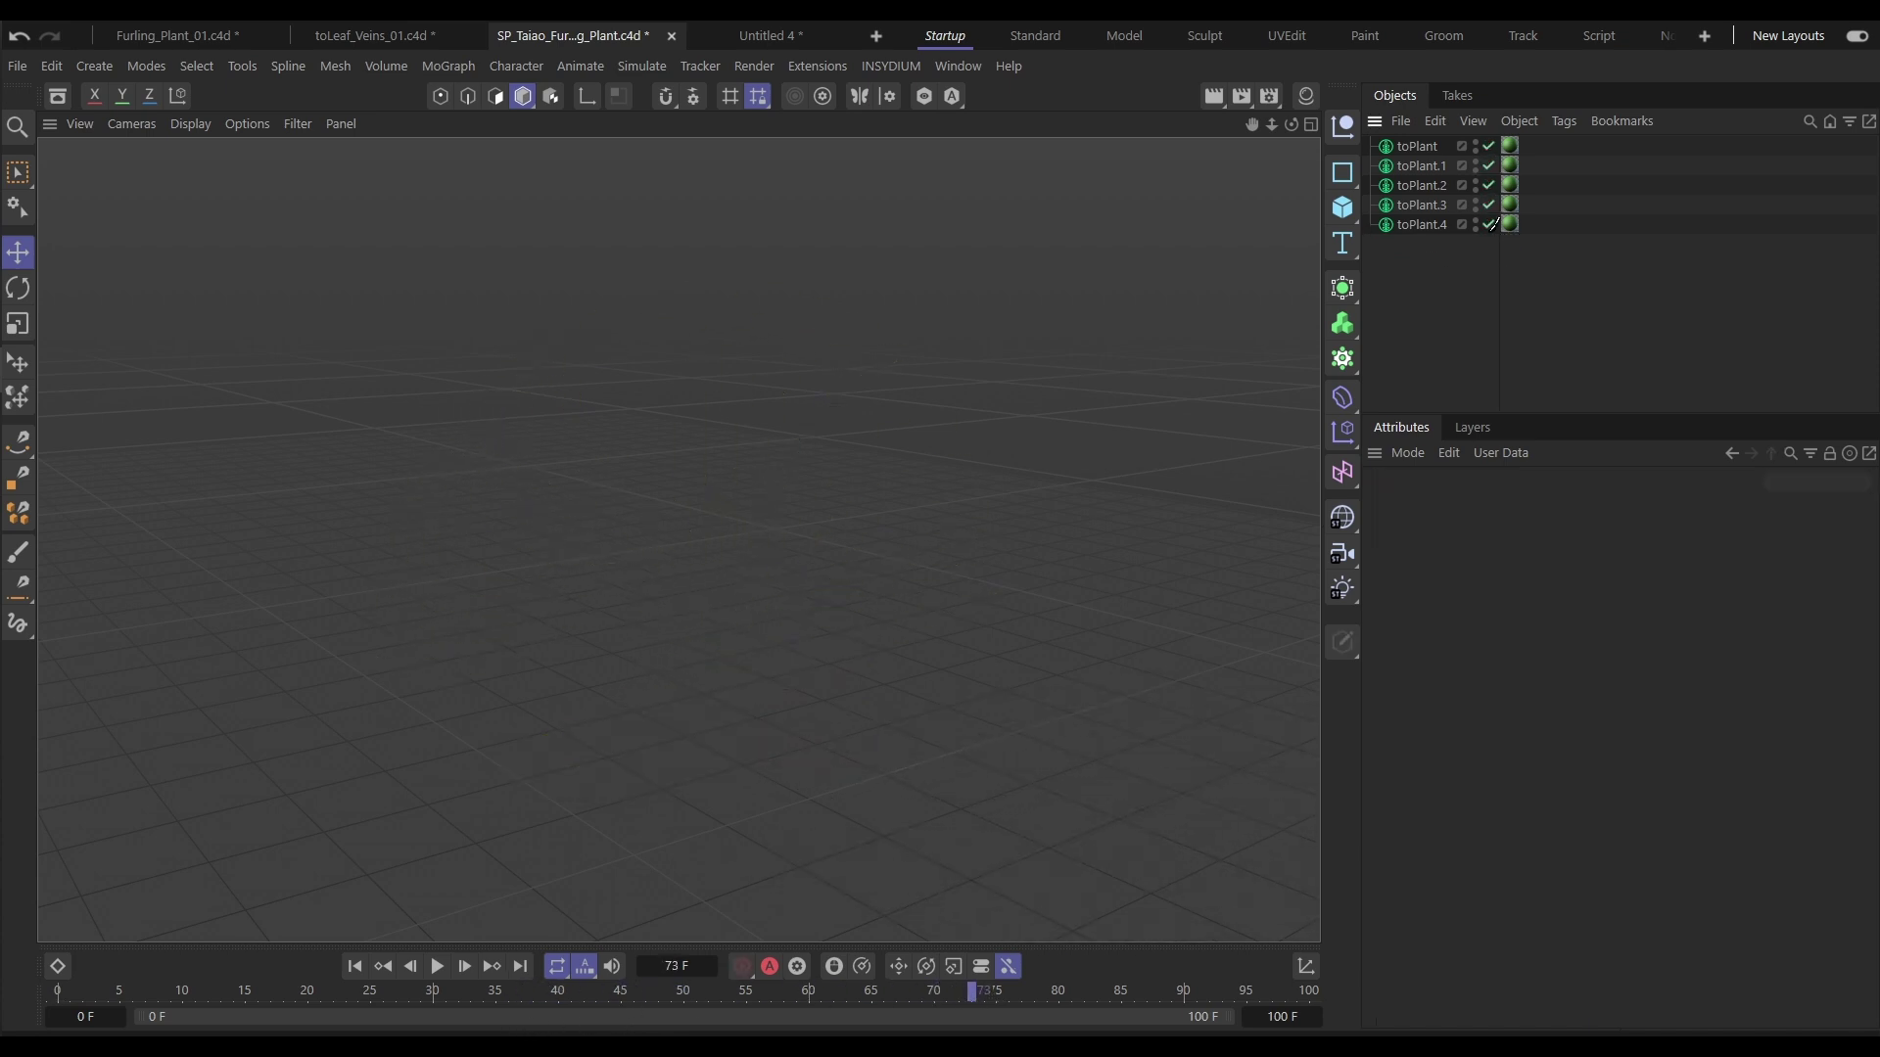
click(356, 967)
click(437, 967)
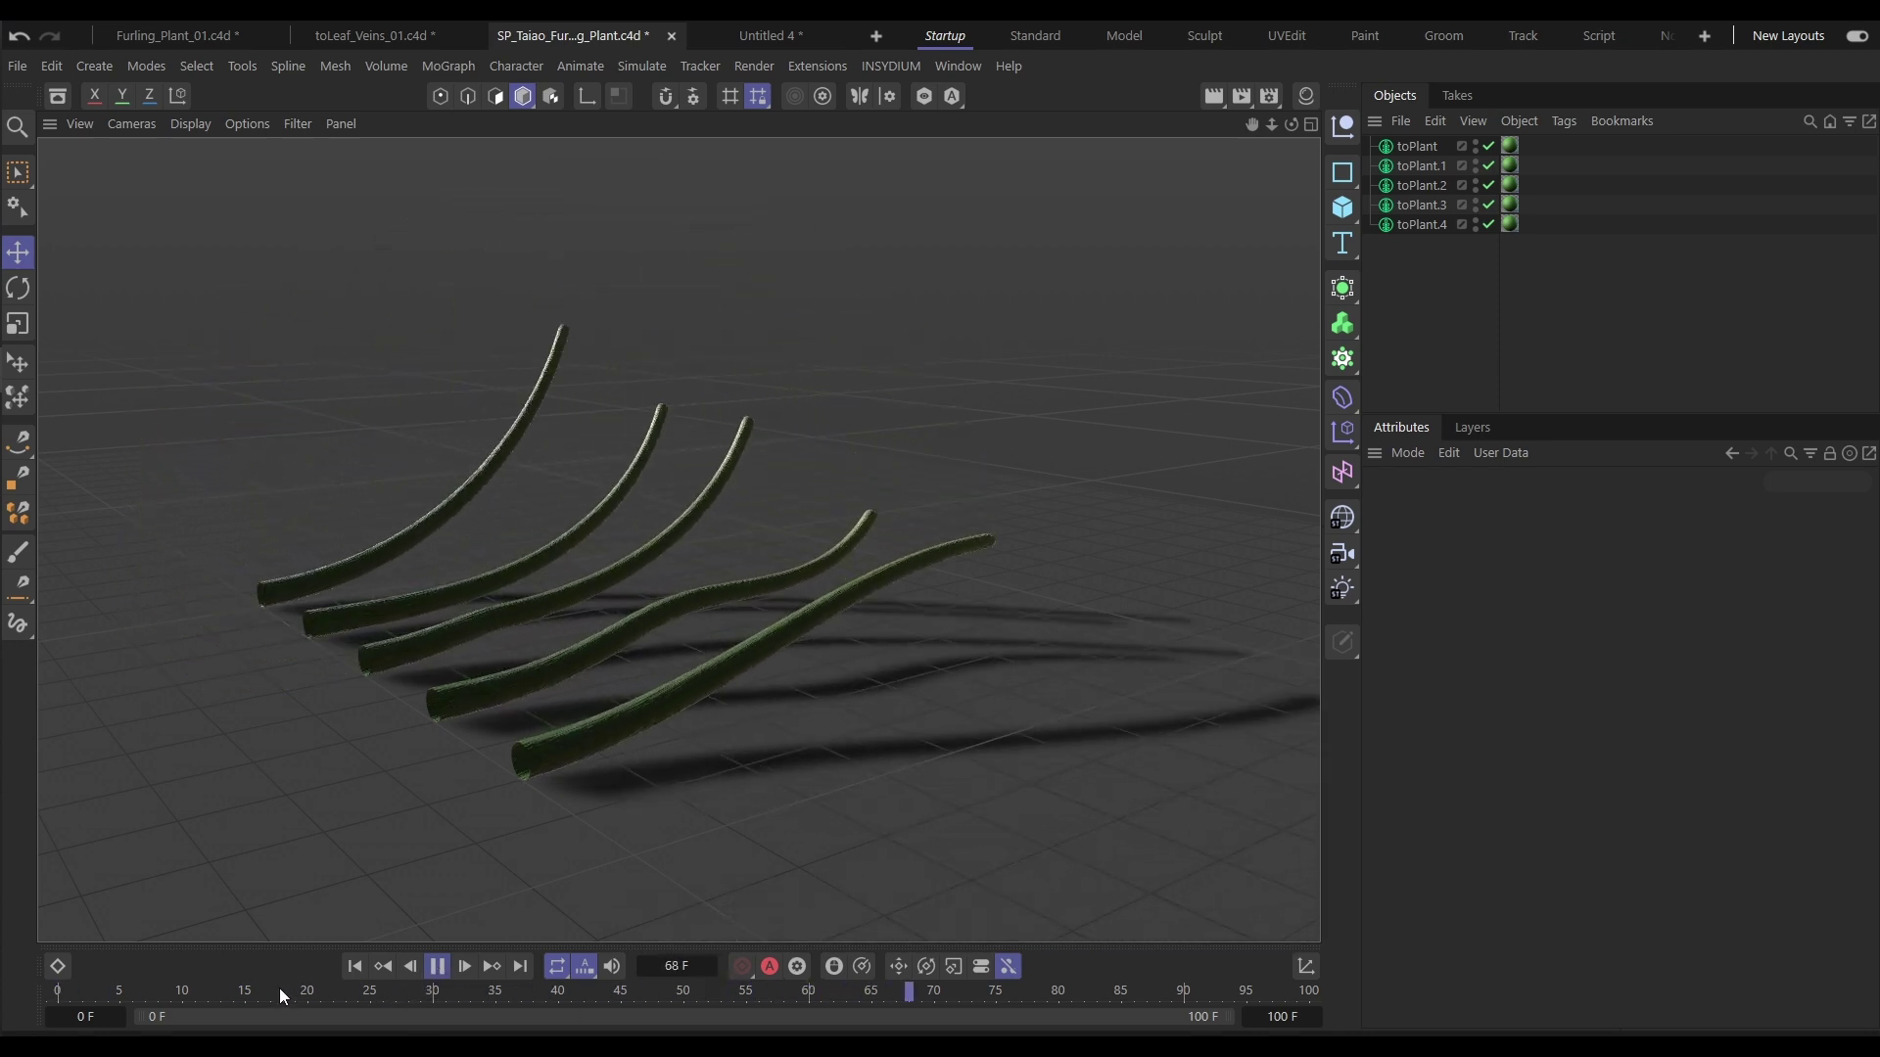
click(438, 967)
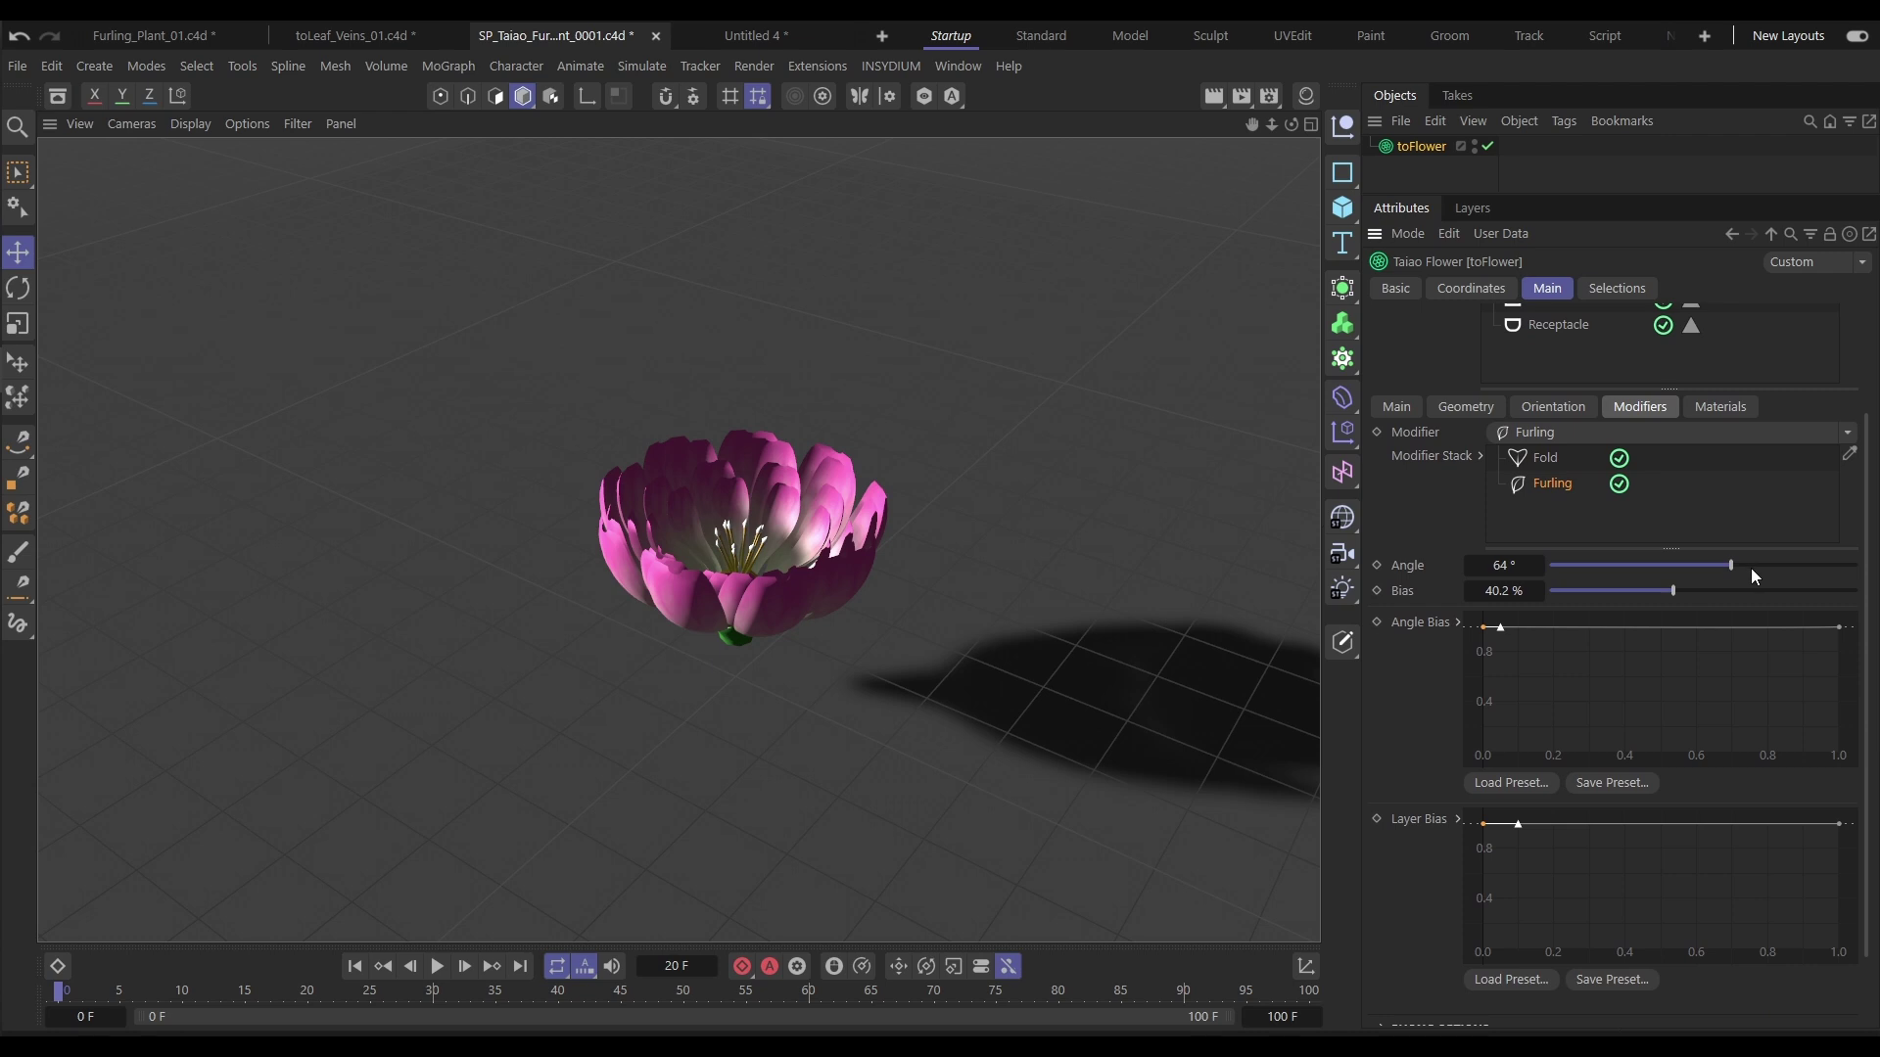
drag(1750, 568, 1872, 587)
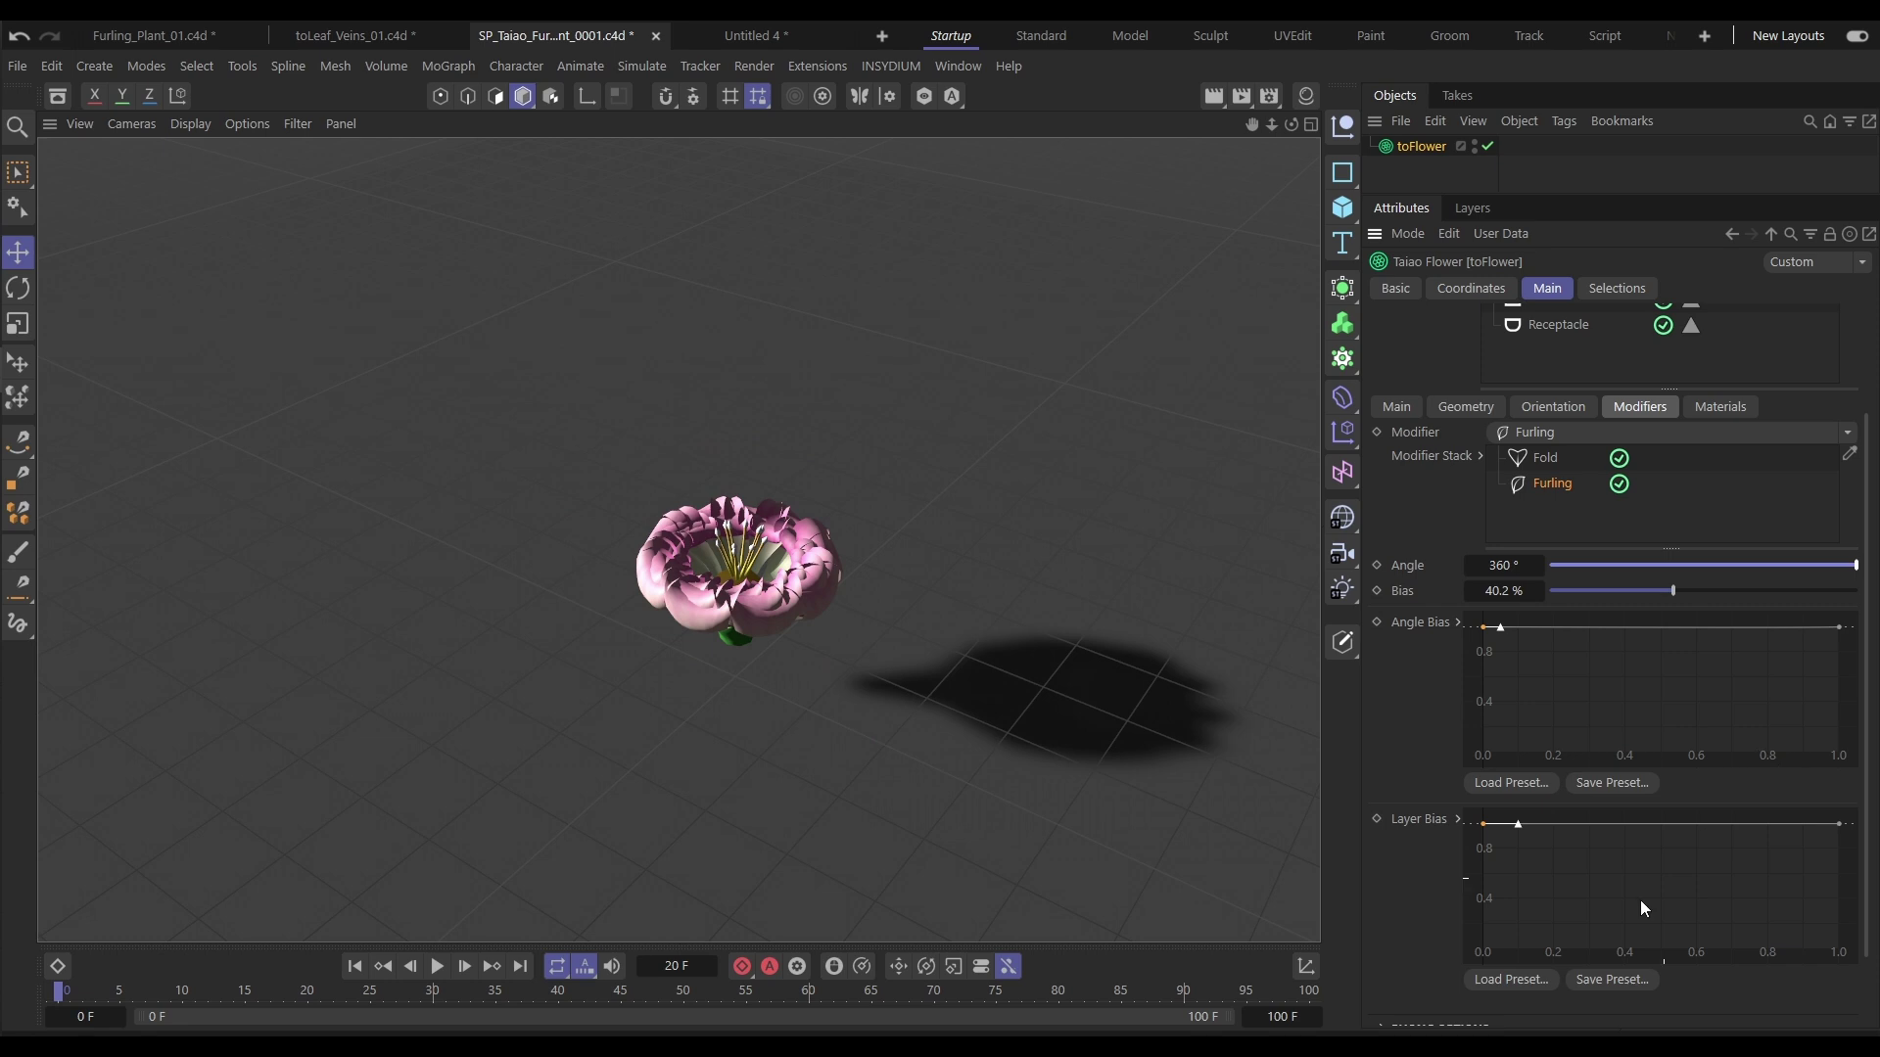
Lower both Layer Bias curve points to about 0.4 so the pink flower's petals spread open.
drag(1484, 824, 1484, 899)
drag(1839, 824, 1844, 886)
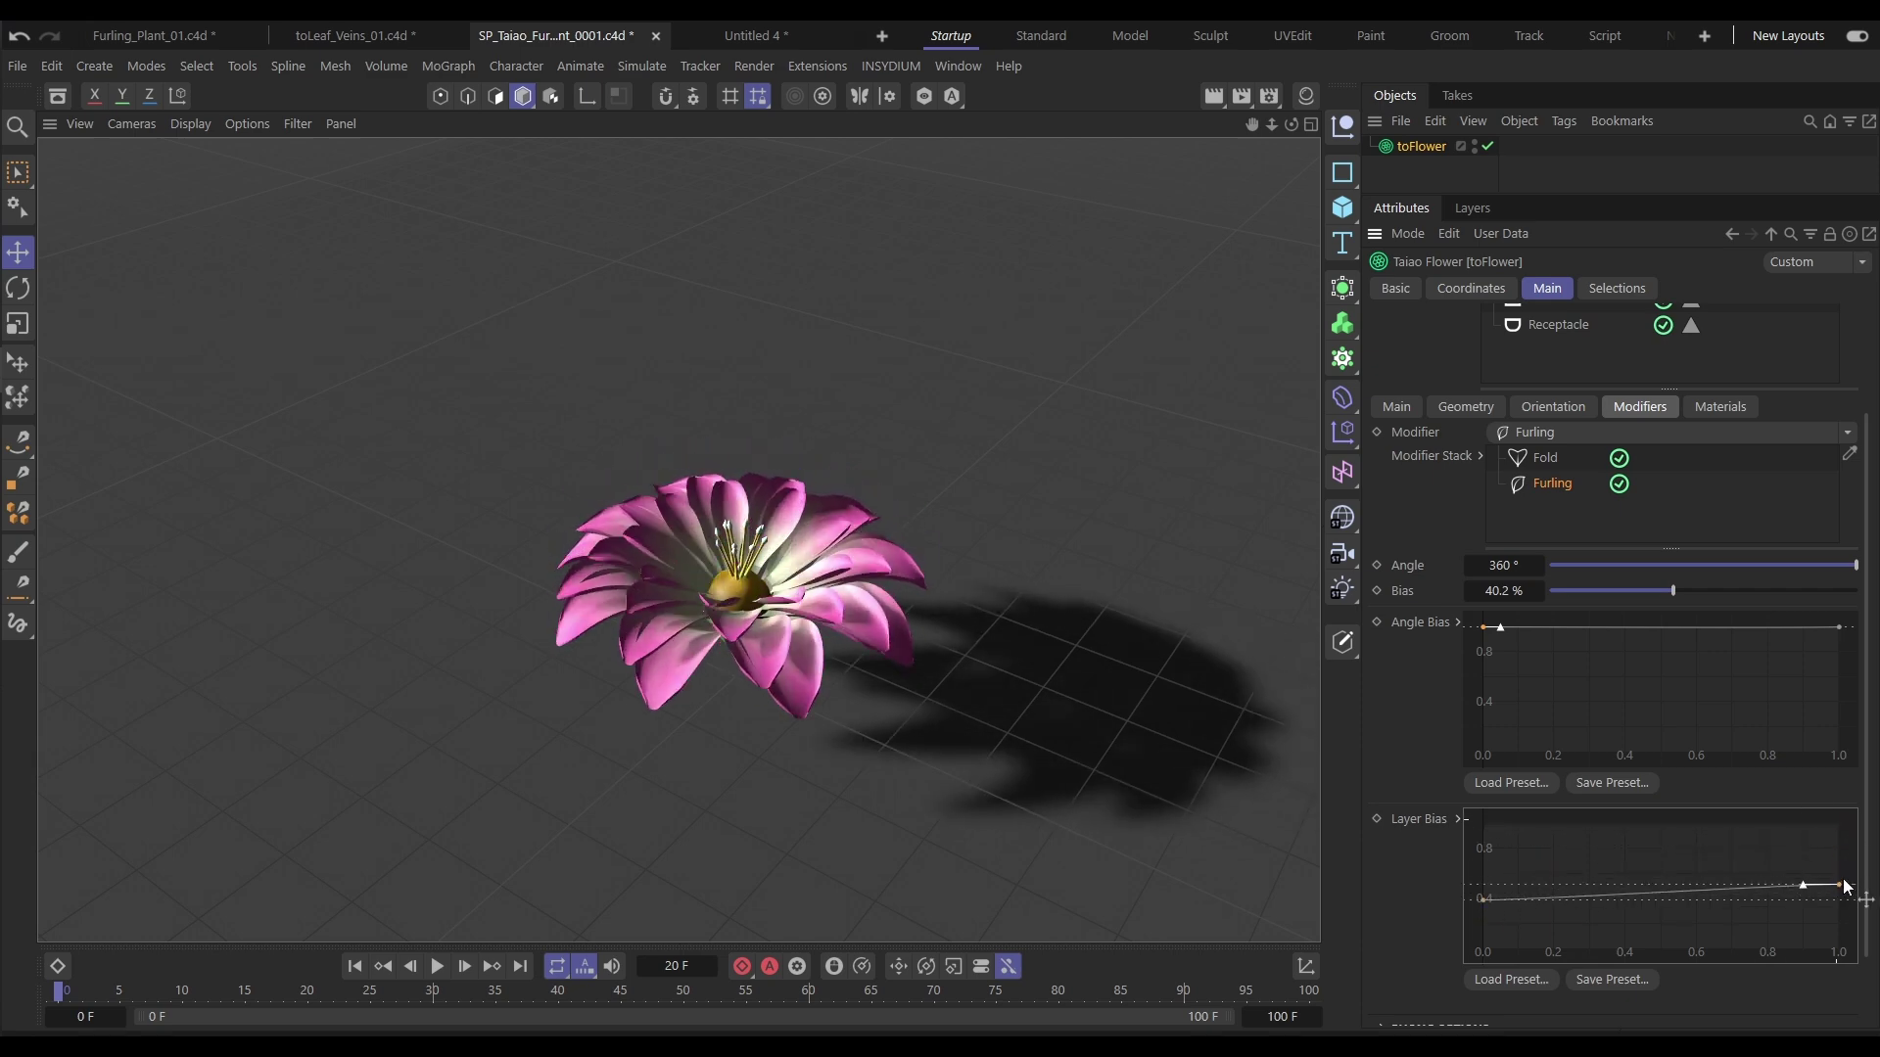